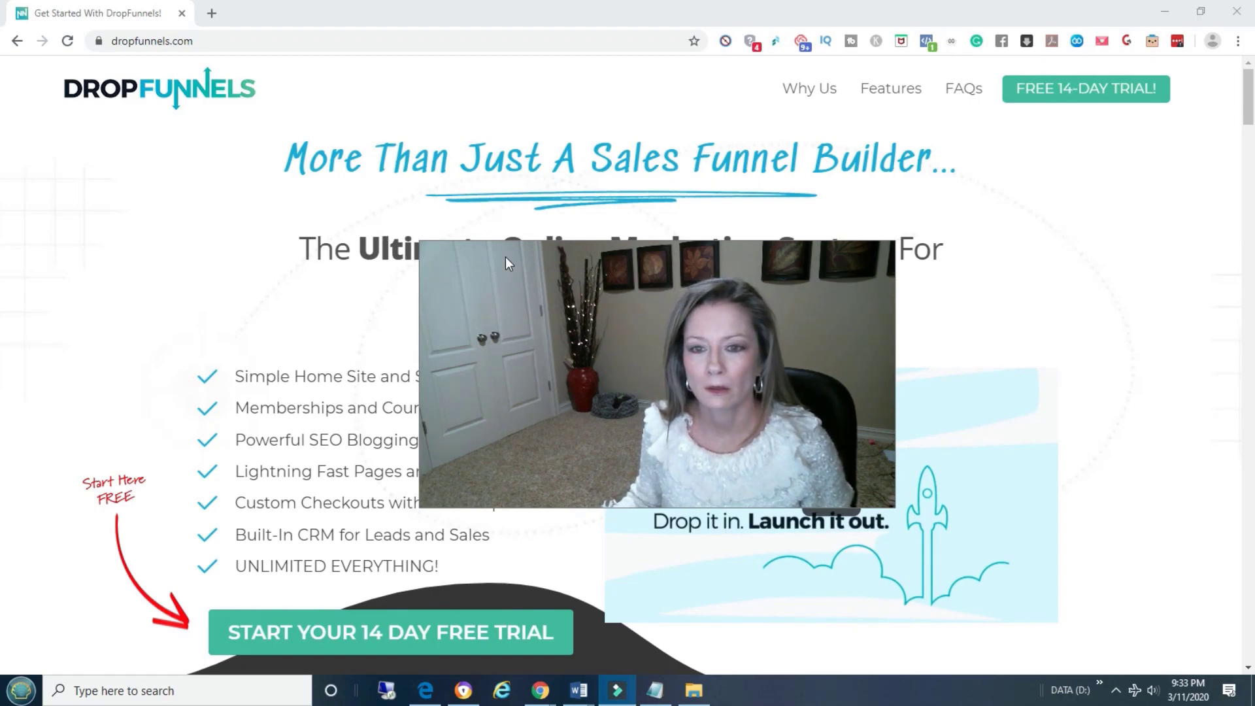
left_click_drag(438, 240, 438, 325)
left_click_drag(568, 439, 1042, 597)
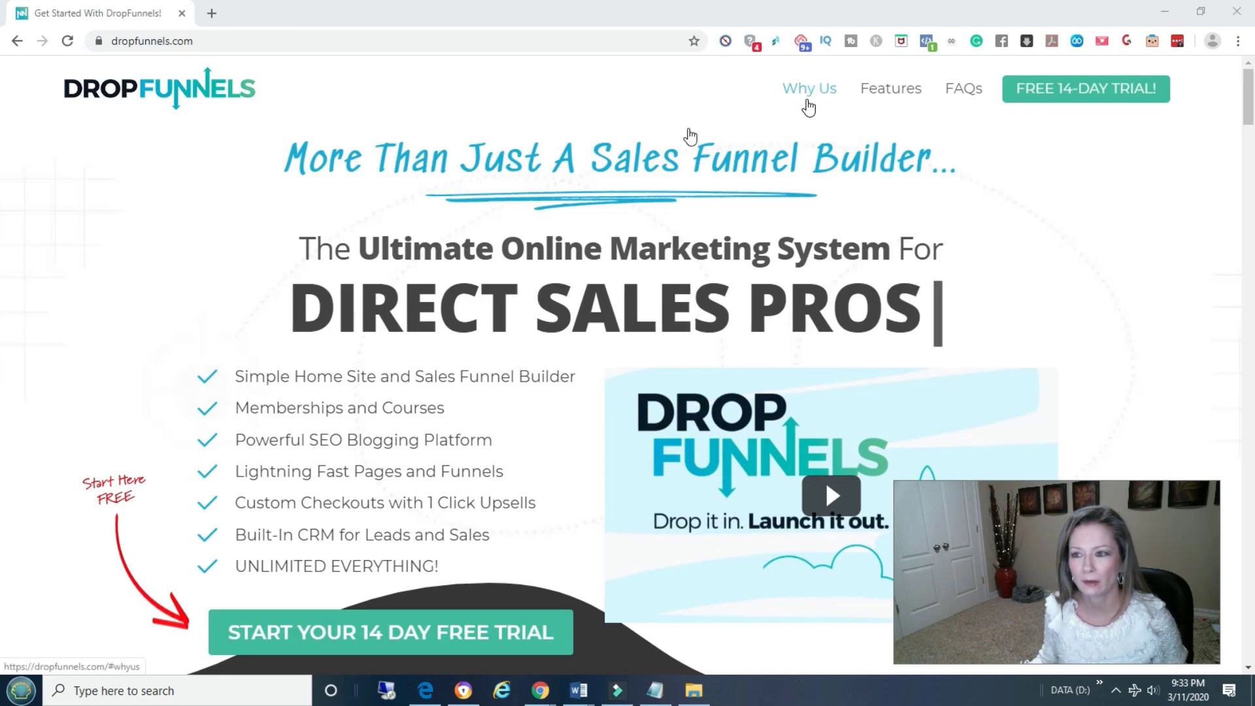
- Log in to DropFunnels through the homepage footer's member login with the prefilled credentials, and save the login to LastPass
scroll(644, 257, "down", 1)
scroll(644, 257, "down", 20)
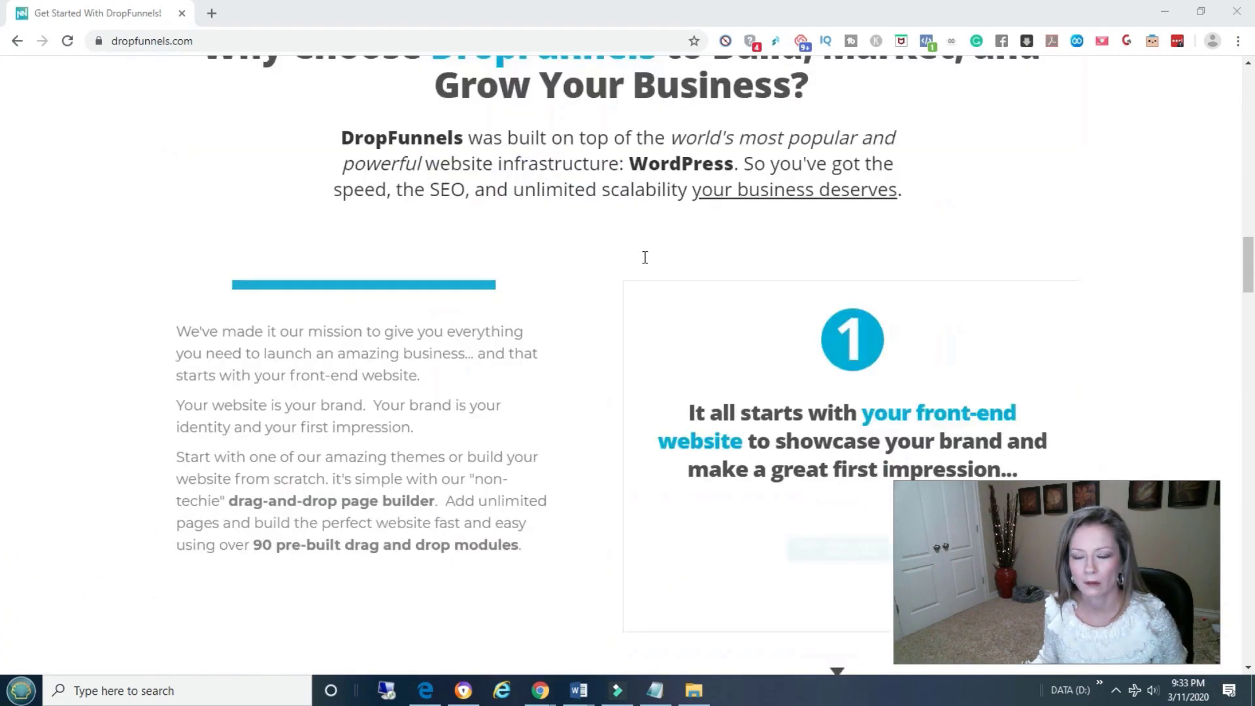
scroll(645, 257, "down", 20)
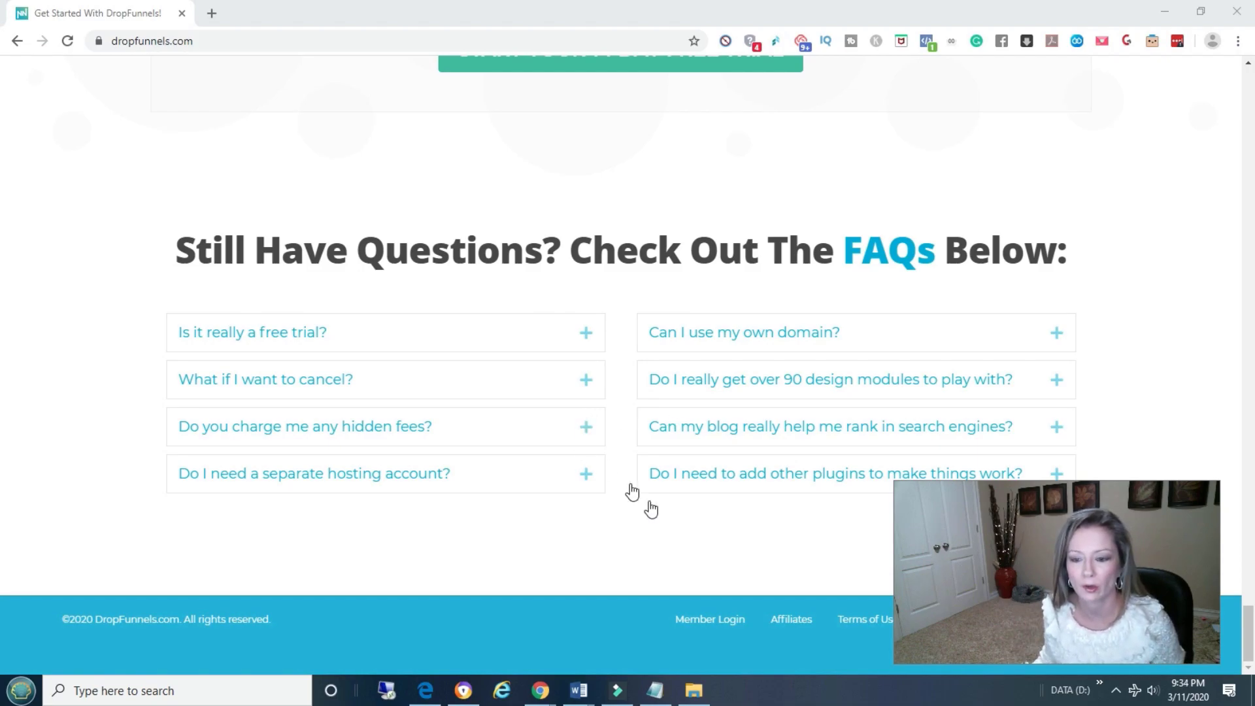
left_click(701, 619)
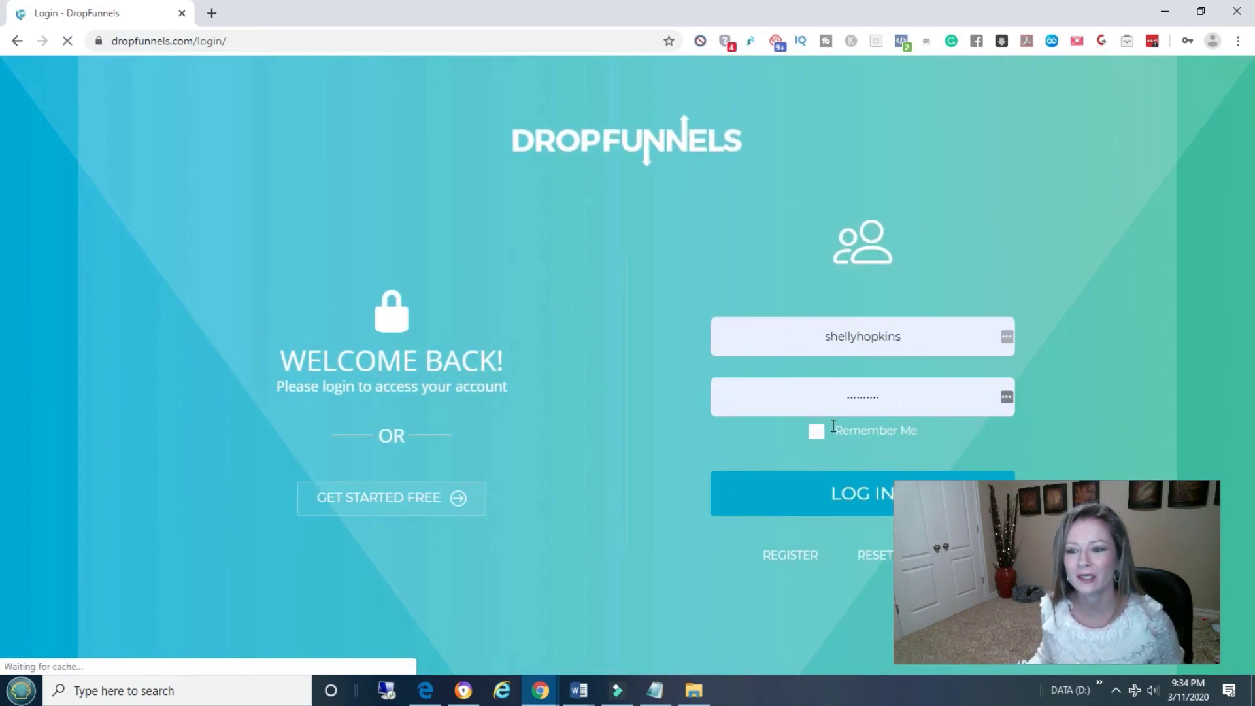
left_click(832, 488)
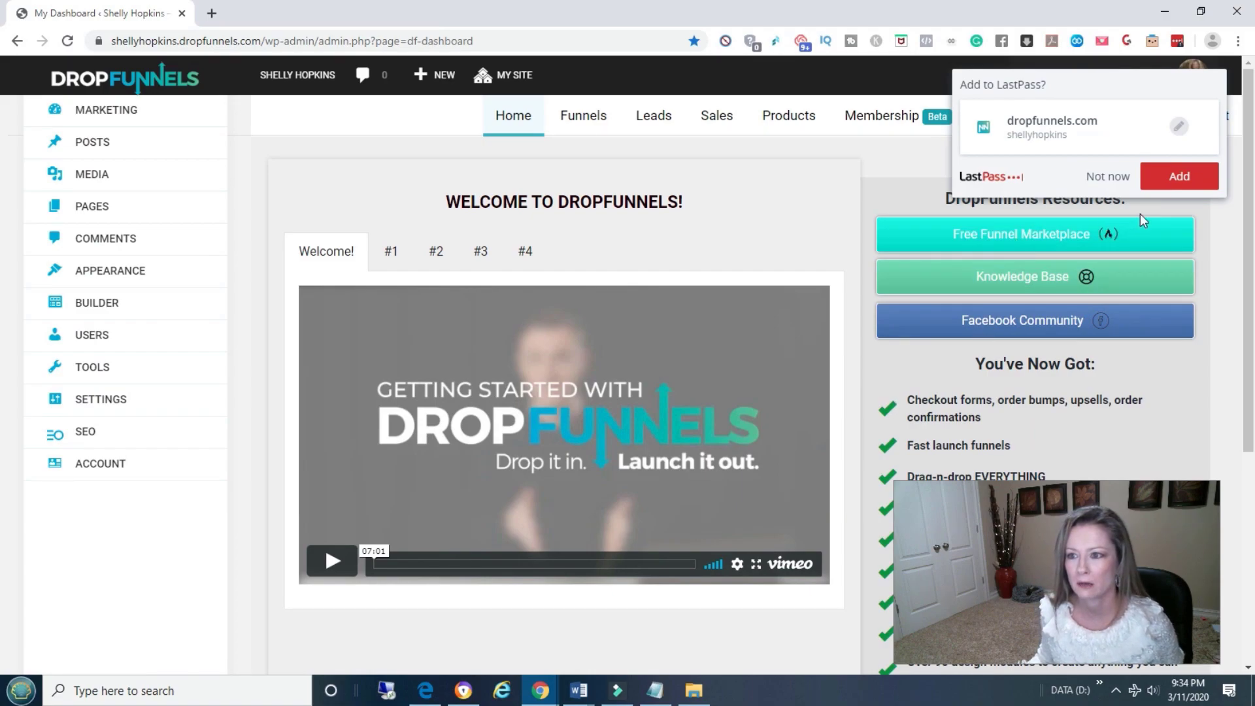
left_click(1186, 180)
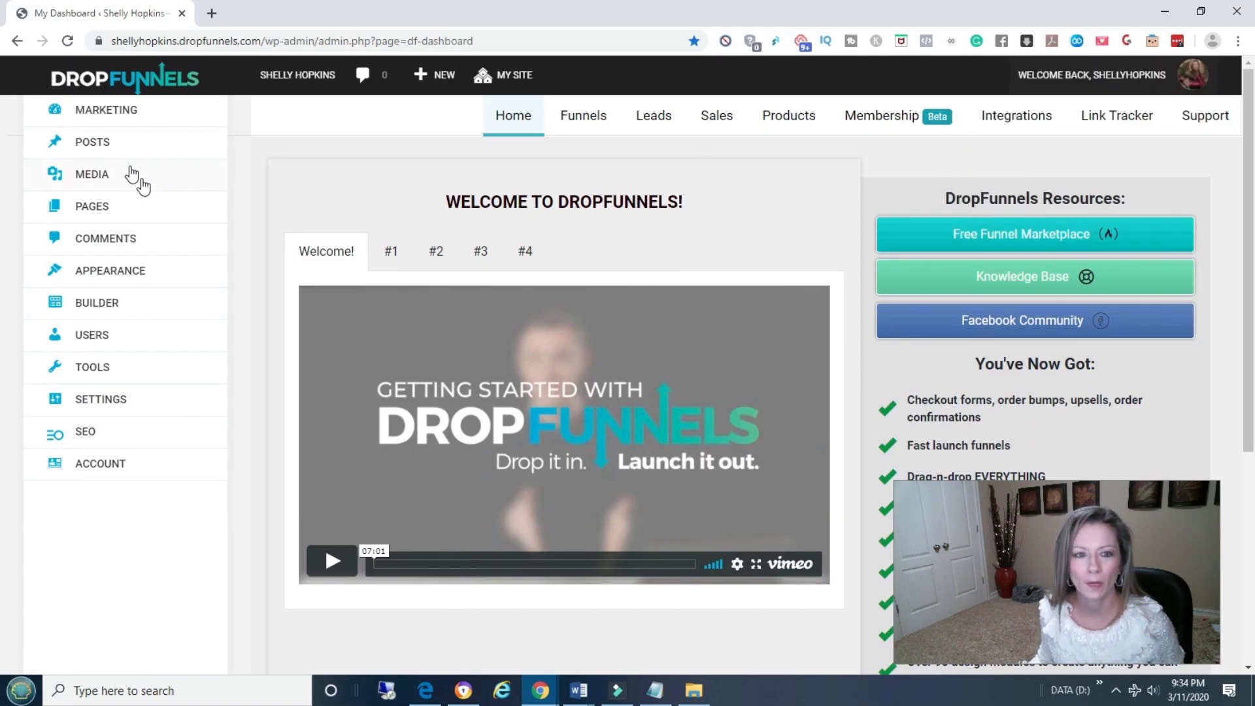
- Open the list of all posts and review their titles, categories, tags and meta descriptions
left_click(99, 148)
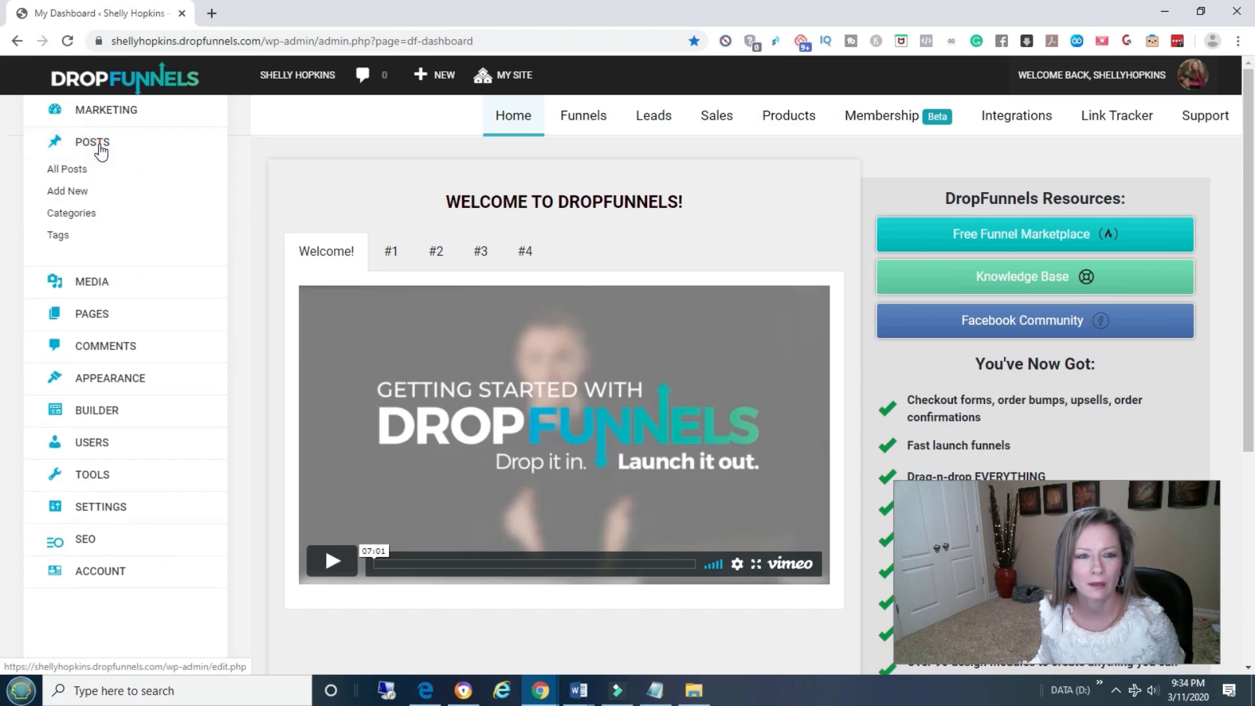
left_click(81, 173)
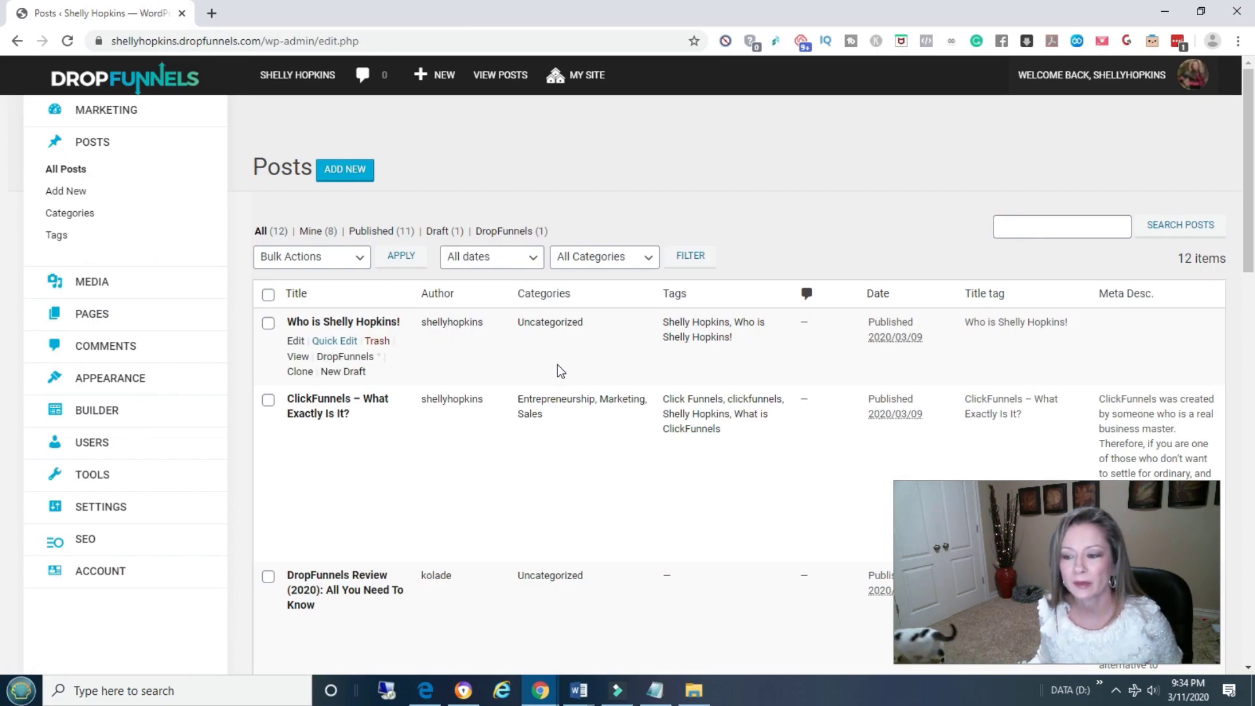
scroll(556, 370, "down", 6)
scroll(557, 370, "up", 4)
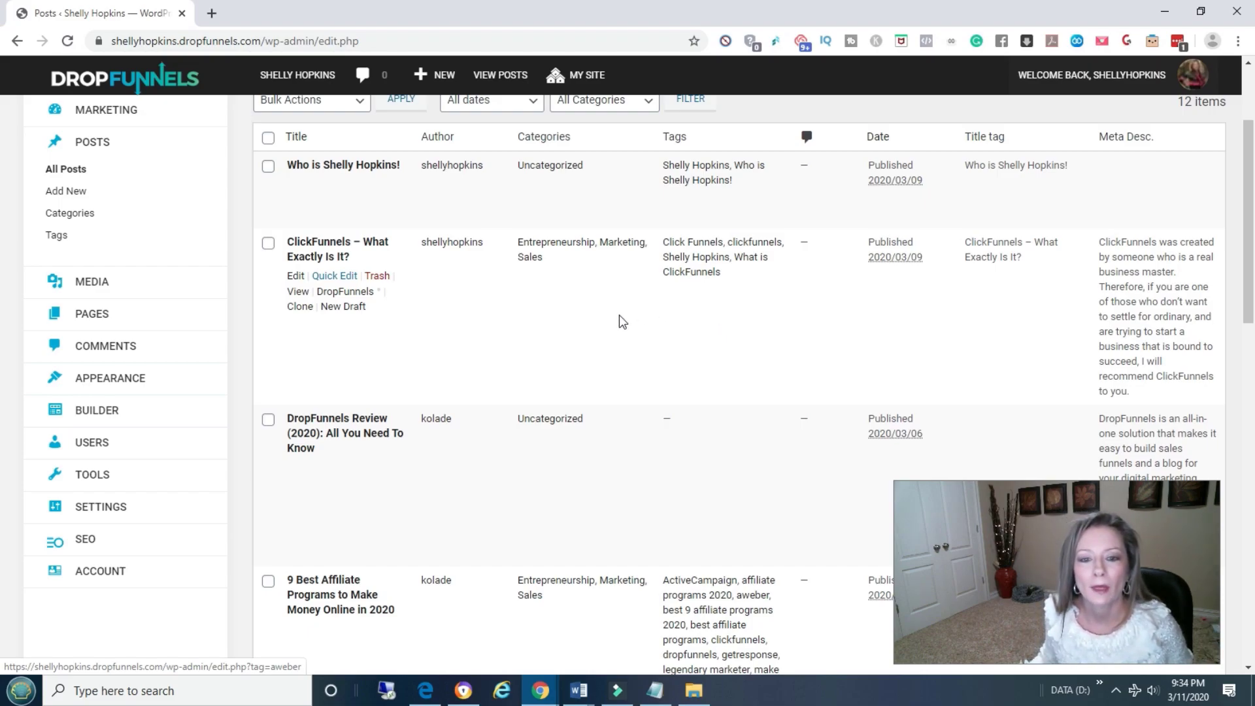
scroll(618, 315, "up", 2)
scroll(618, 315, "down", 2)
scroll(618, 315, "down", 3)
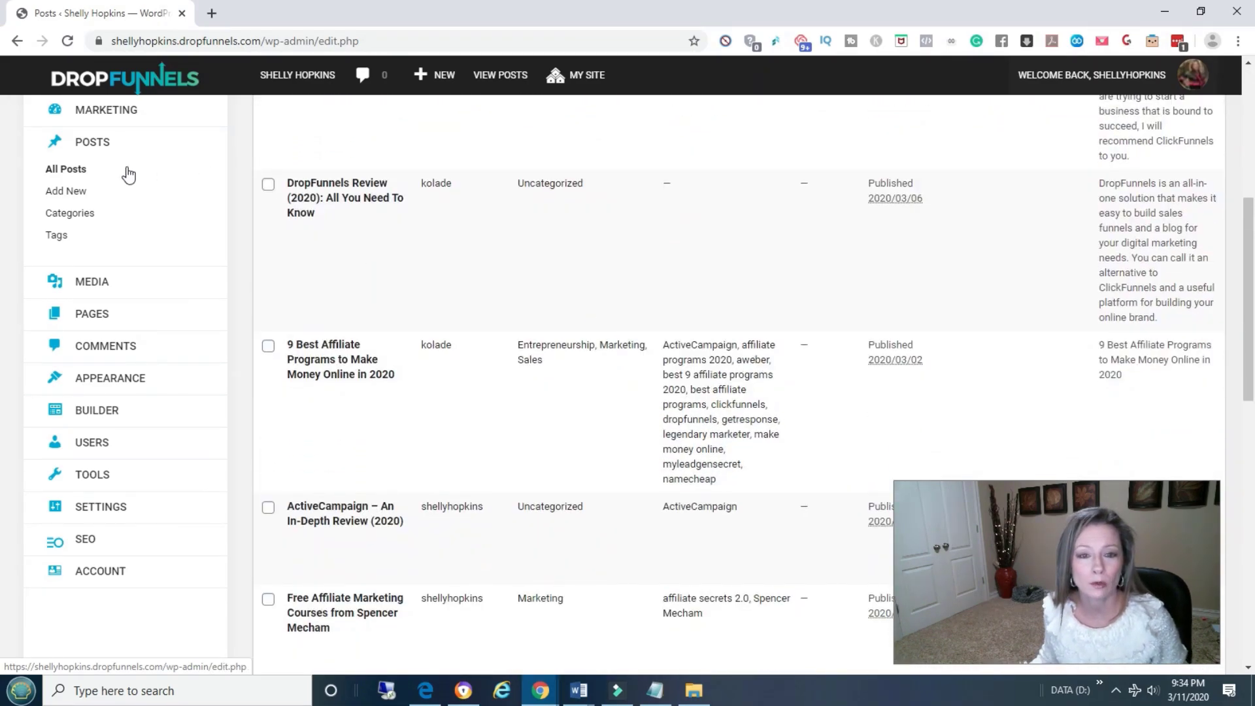
mouse_move(508, 272)
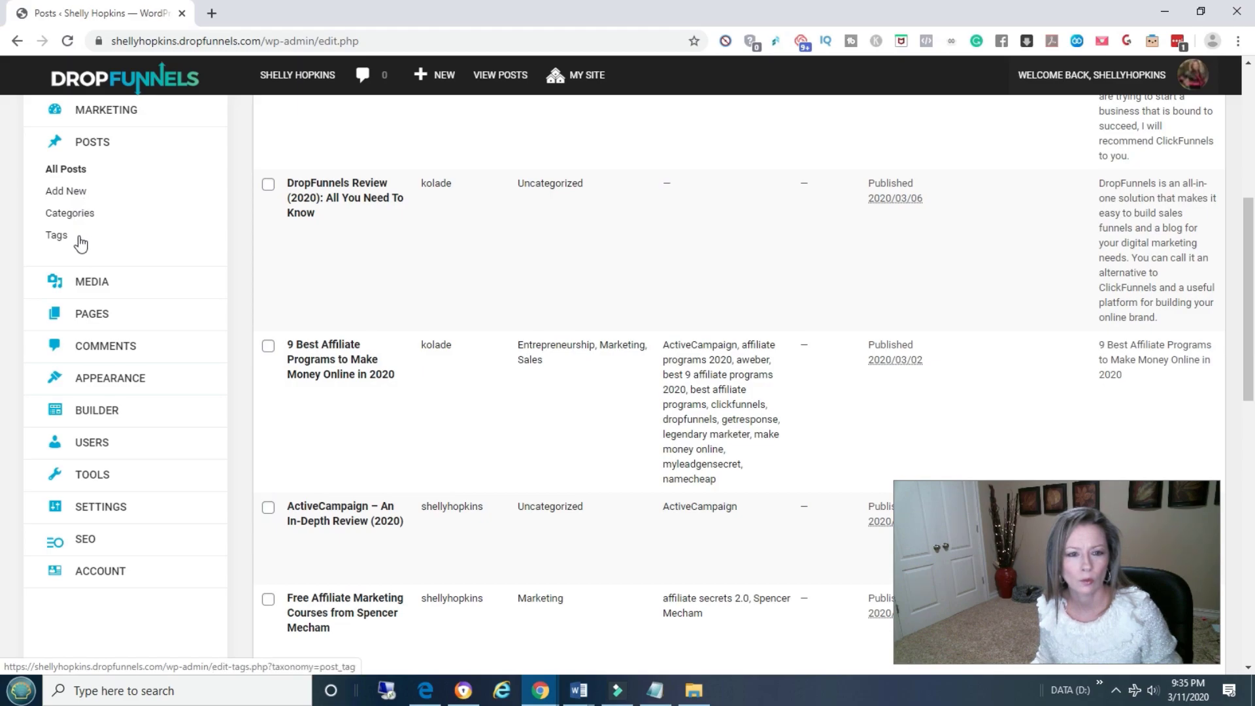
- Open the list of all pages and look through the site's pages from About to Terms
mouse_move(105, 322)
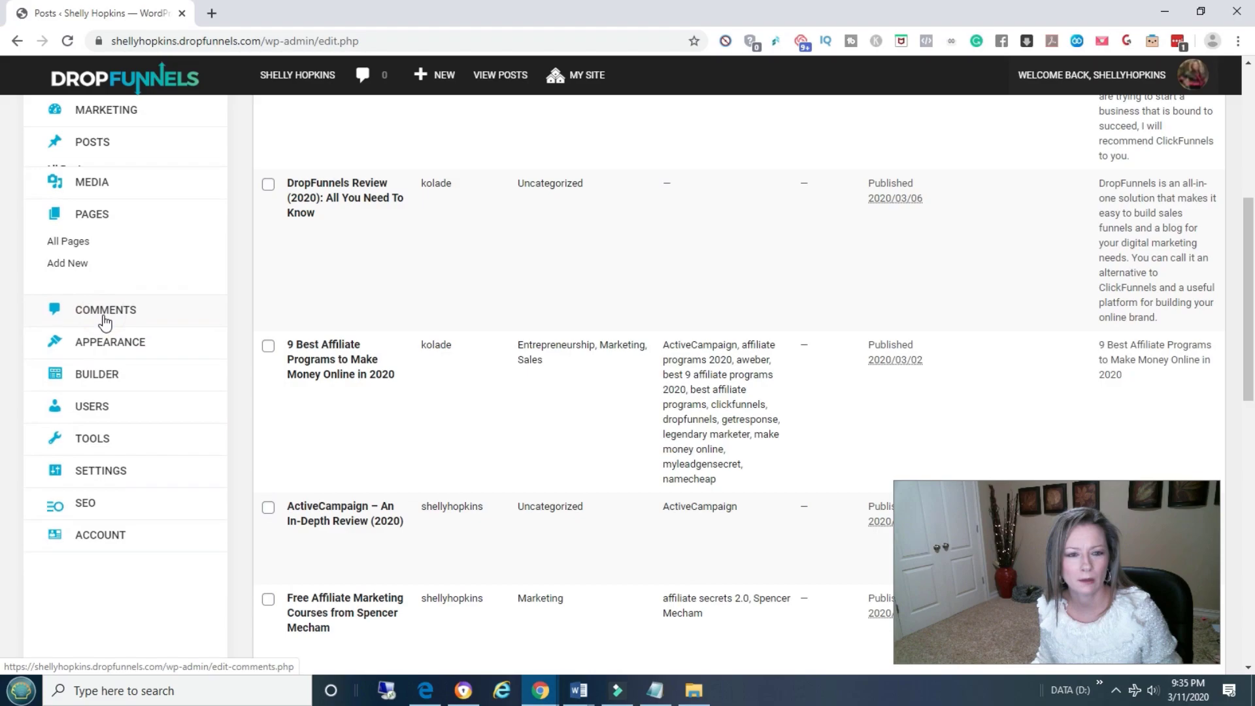
left_click(74, 237)
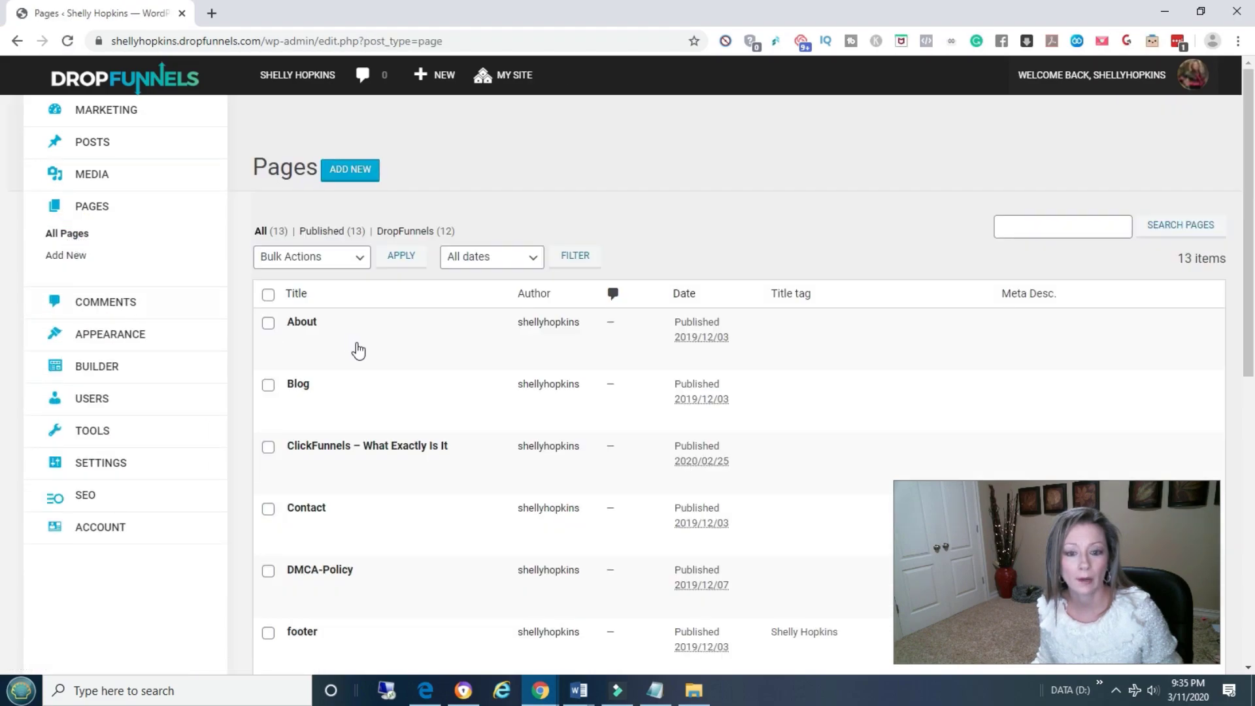
scroll(417, 378, "down", 6)
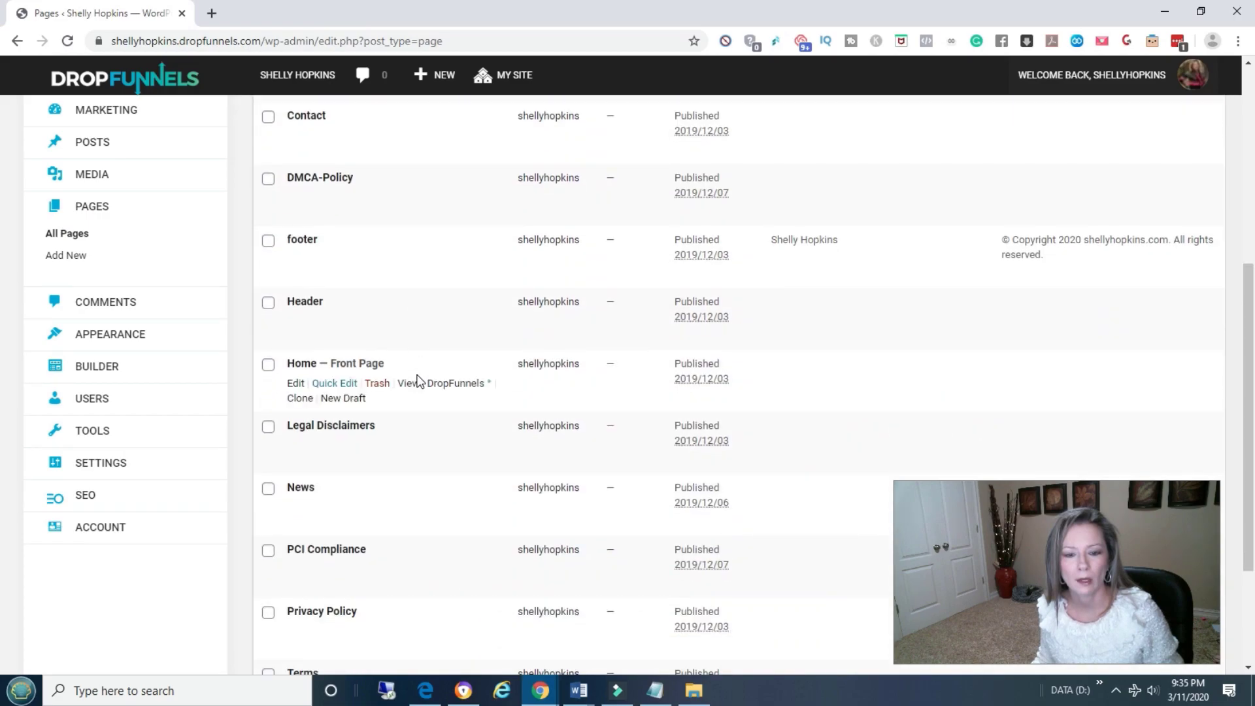
scroll(417, 379, "down", 3)
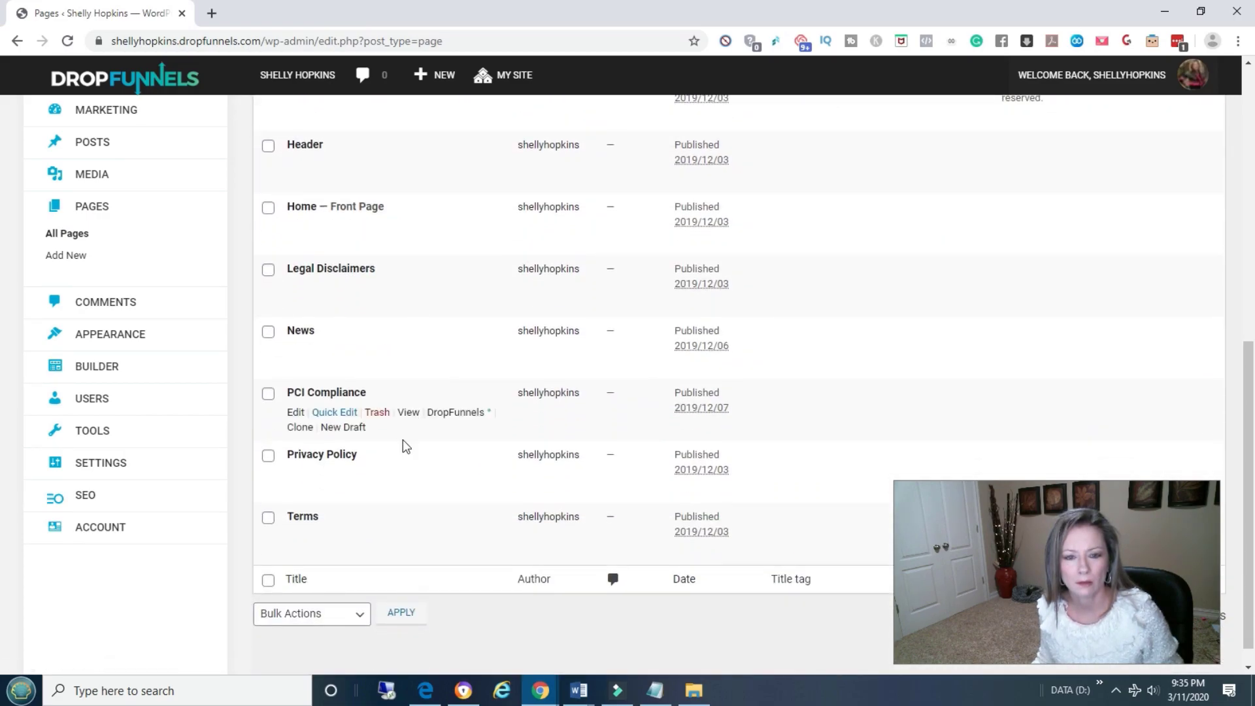
scroll(512, 399, "up", 5)
scroll(512, 398, "up", 4)
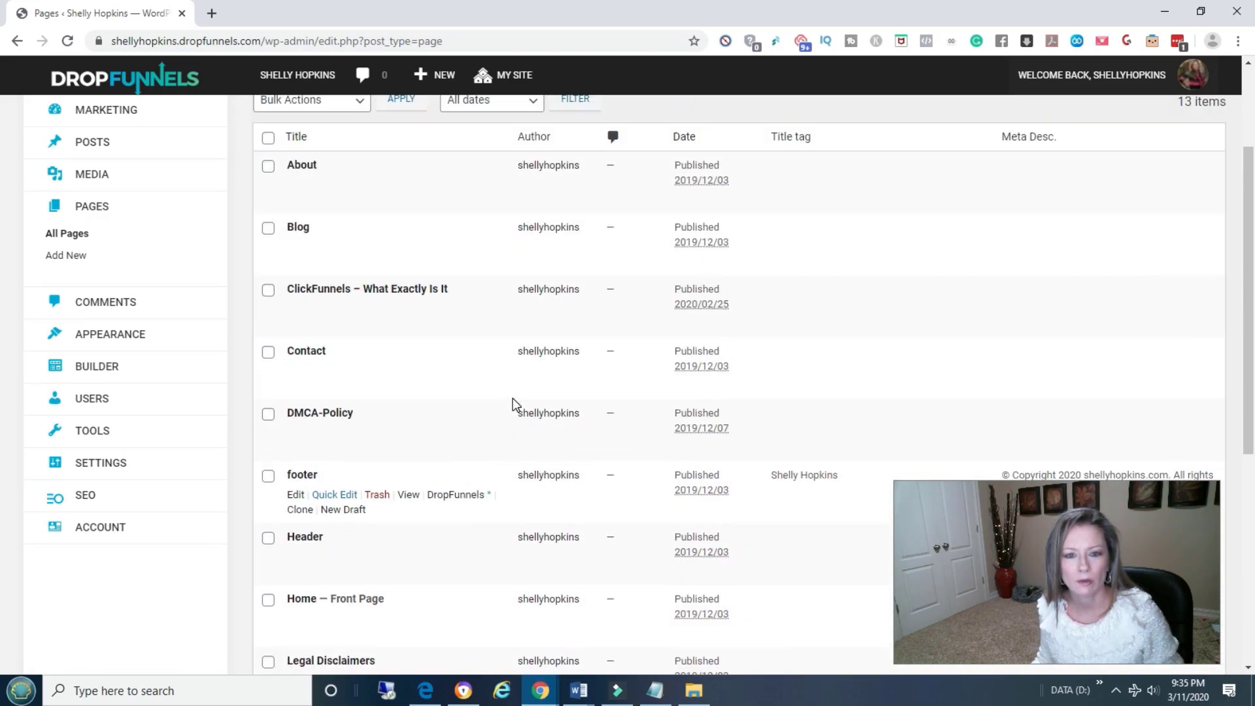
scroll(513, 398, "down", 4)
scroll(512, 398, "down", 2)
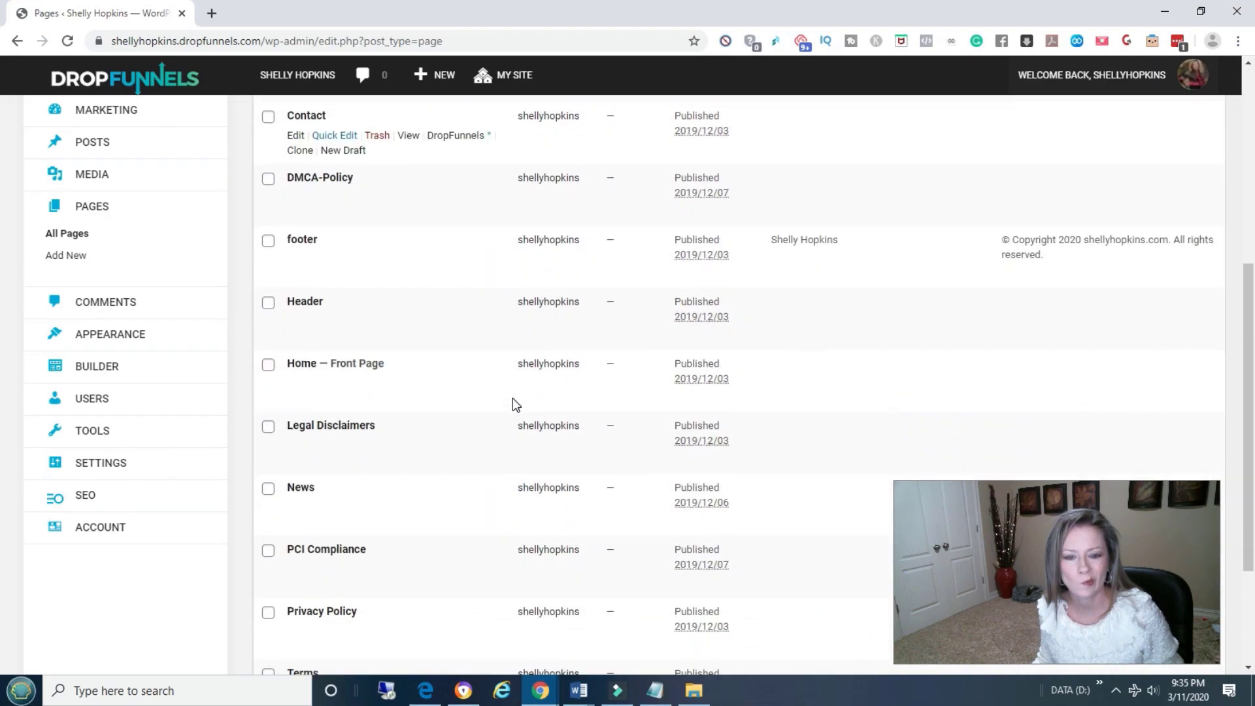
scroll(513, 398, "down", 3)
scroll(512, 399, "down", 1)
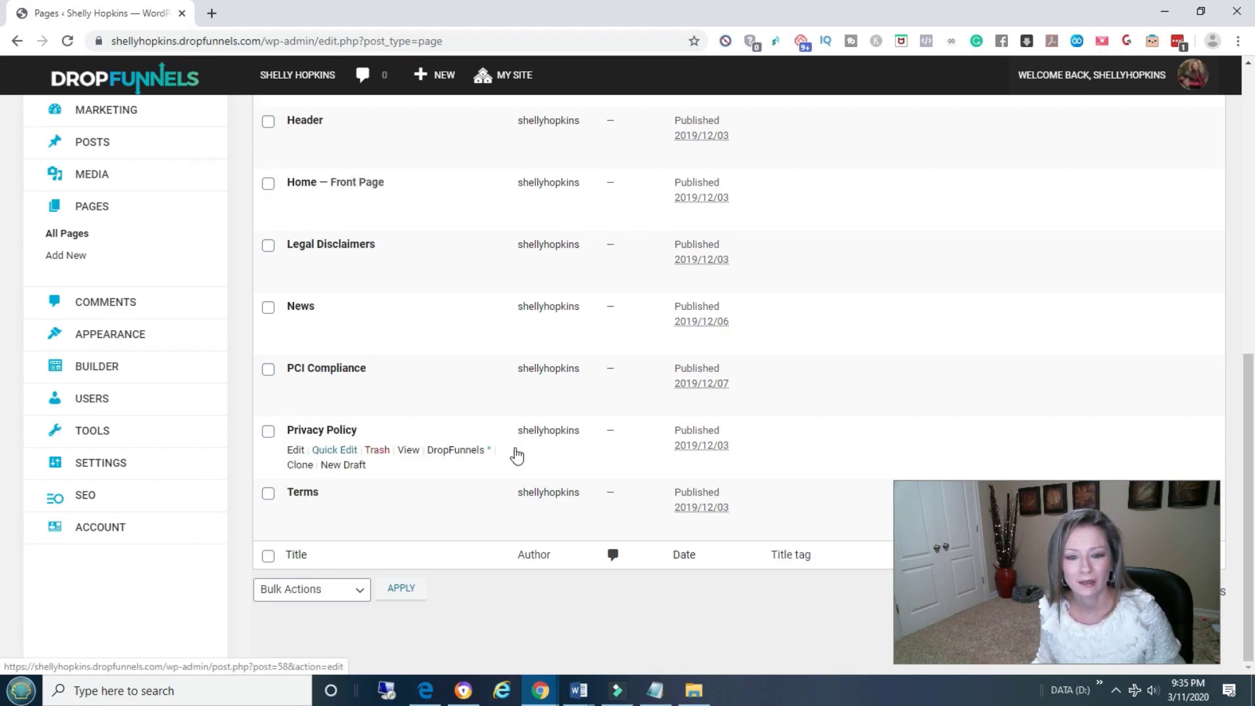
- Open the Privacy Policy page in the DropFunnels page builder and review its text
left_click(467, 453)
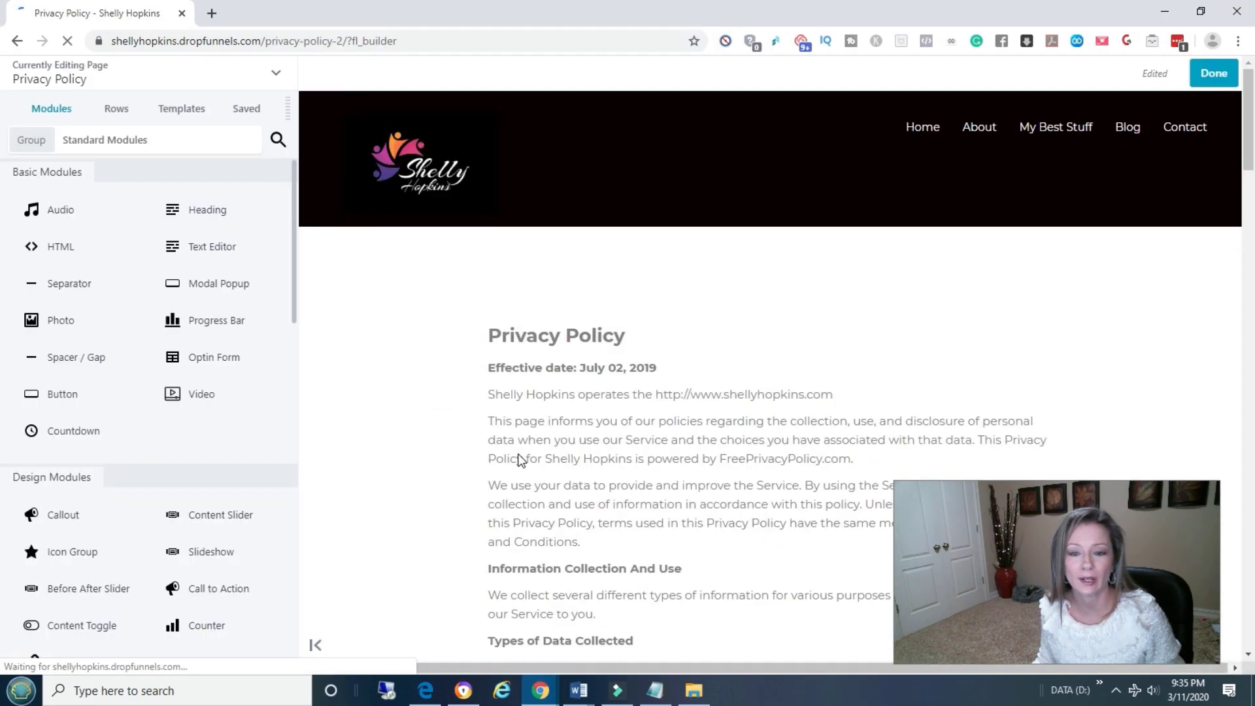
scroll(519, 459, "down", 3)
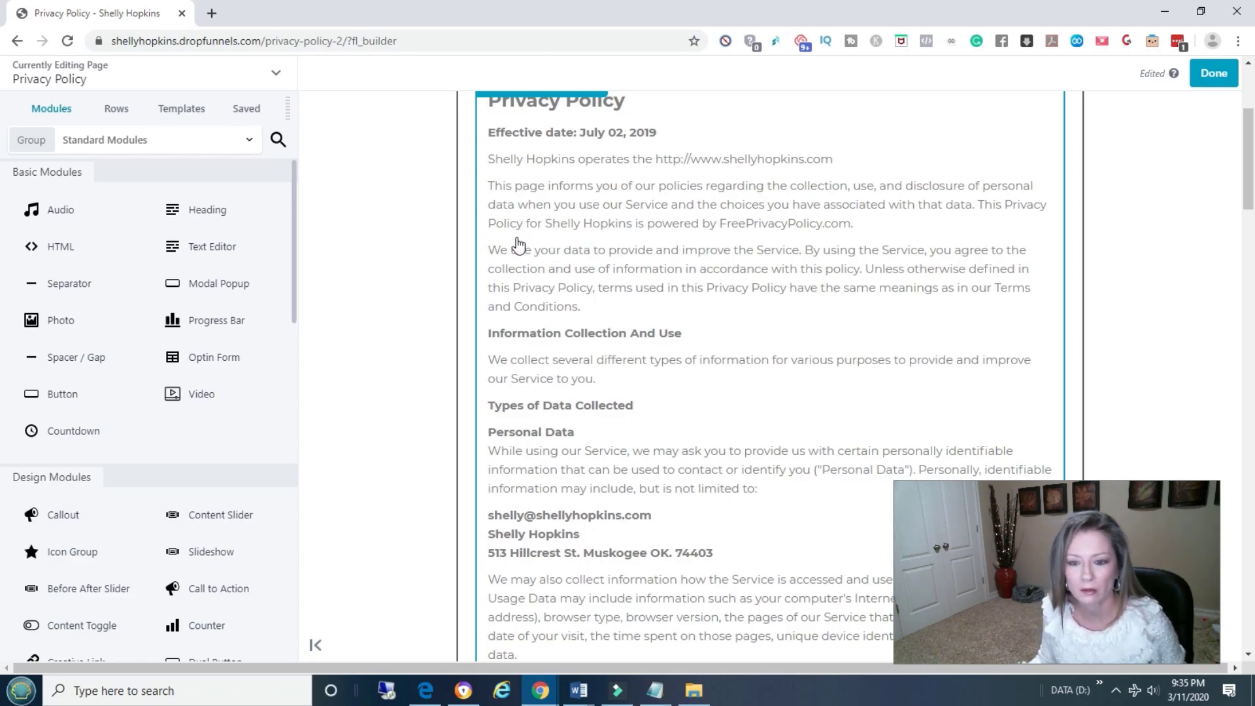
scroll(641, 246, "up", 3)
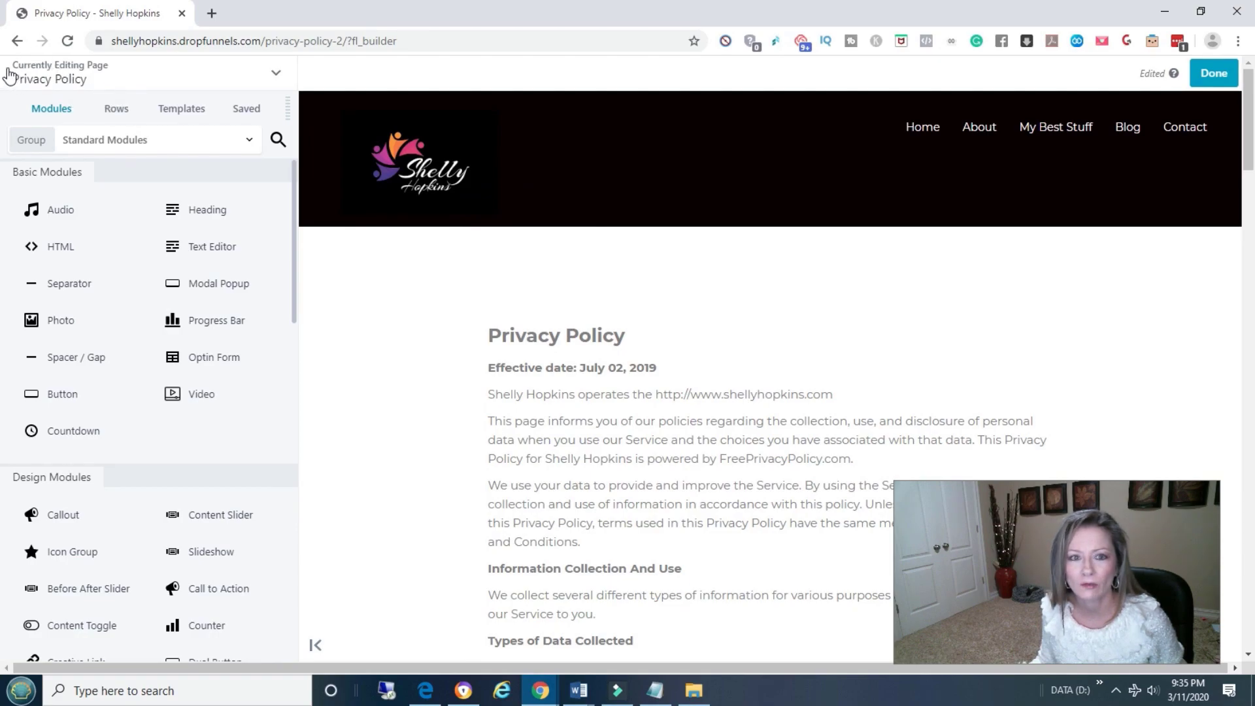
- Publish the Privacy Policy page to leave the builder and return to the list of pages
left_click(1211, 76)
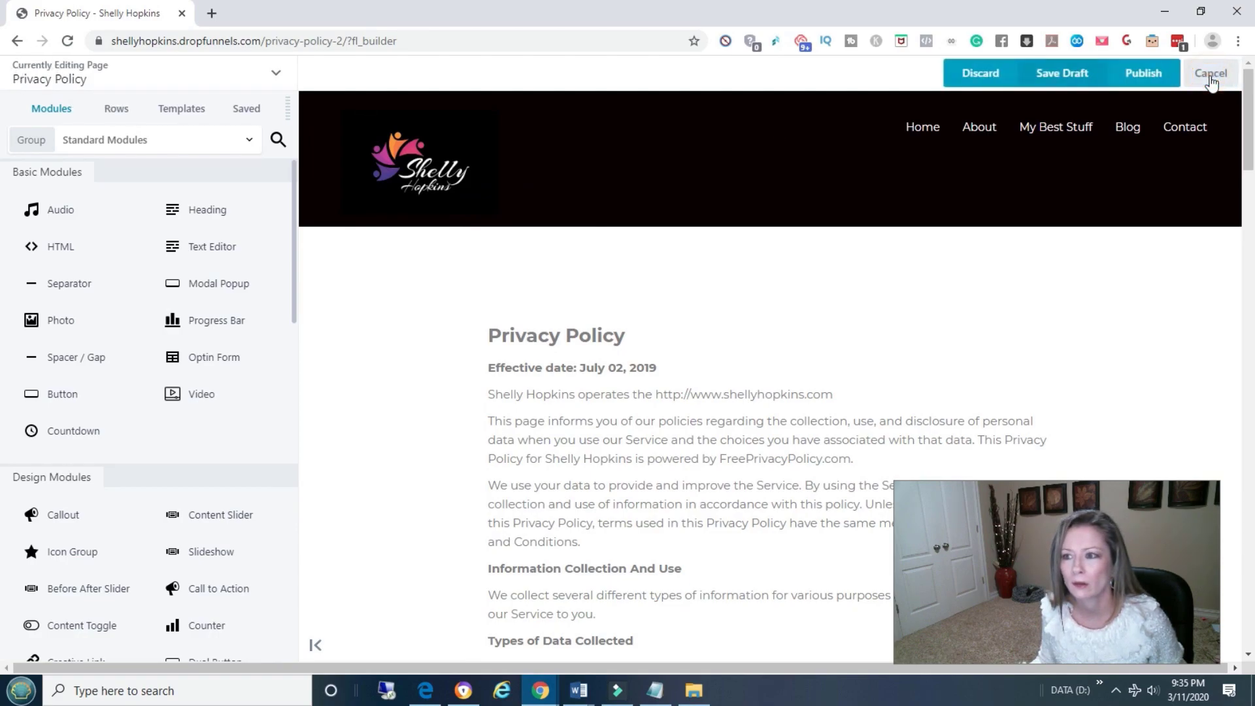
left_click(1156, 72)
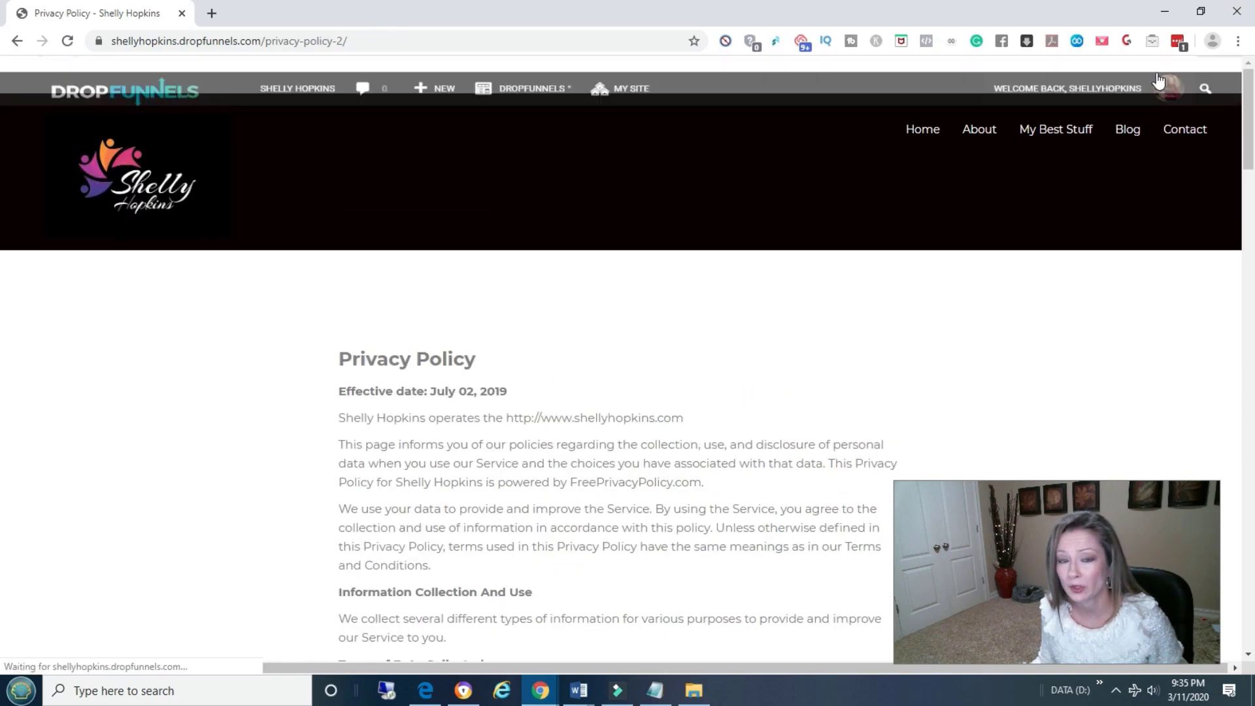
mouse_move(1153, 81)
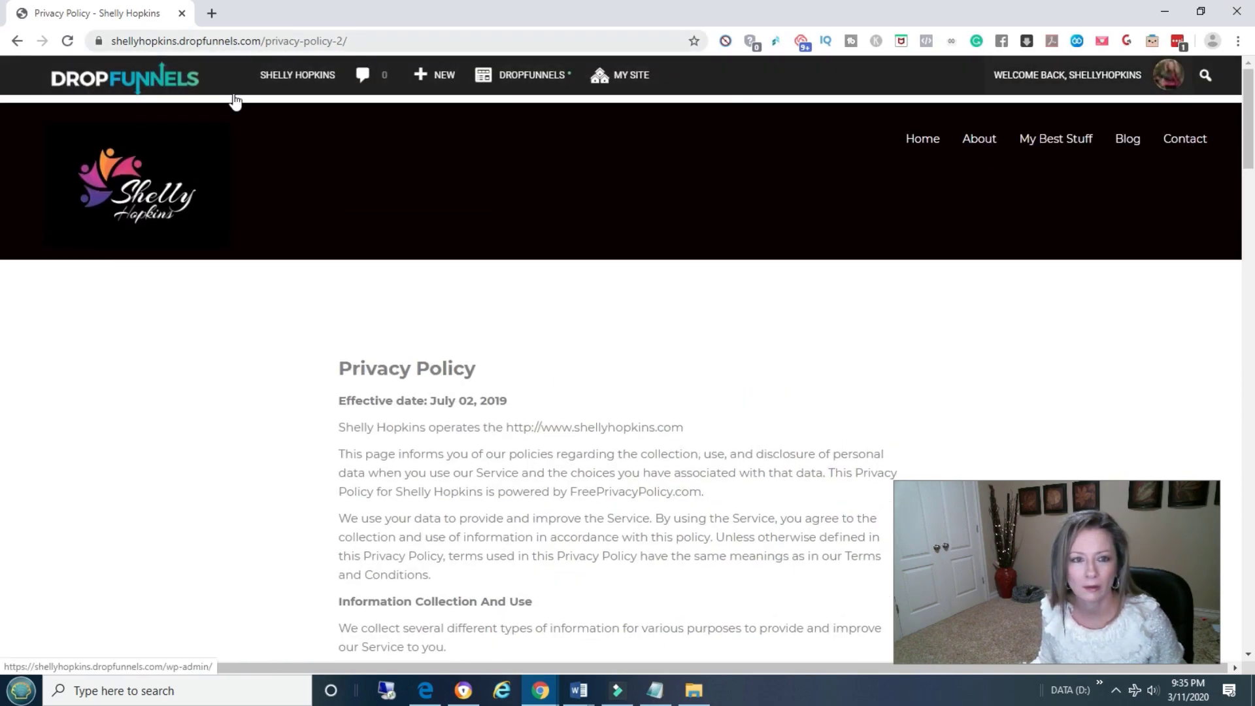
left_click(17, 42)
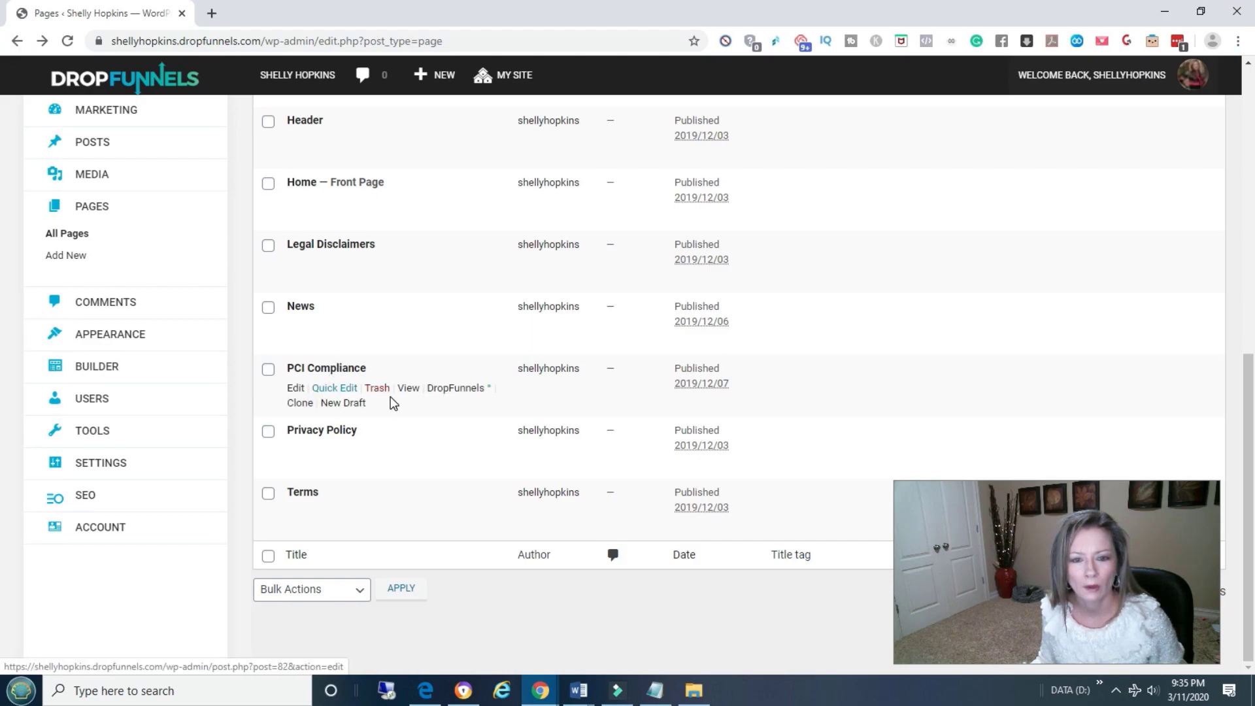
- View the footer page's policy links in the DropFunnels builder, then publish it and return to the list of pages
scroll(392, 401, "up", 3)
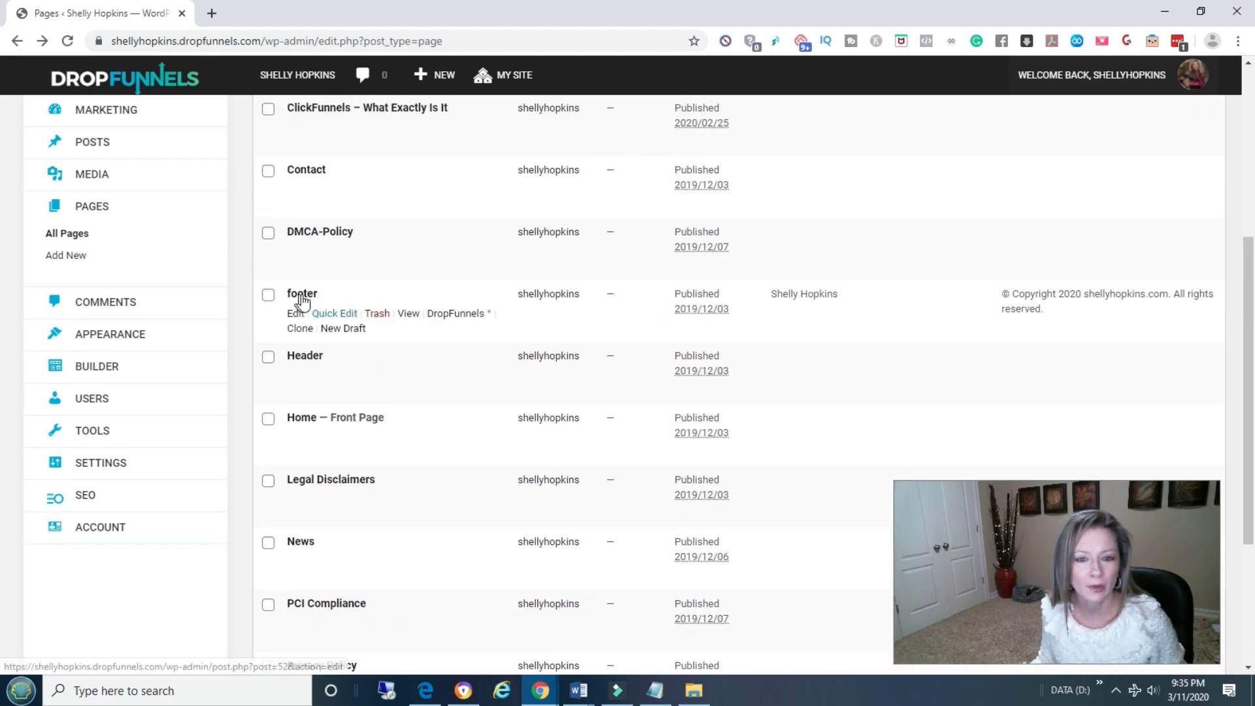
left_click(442, 316)
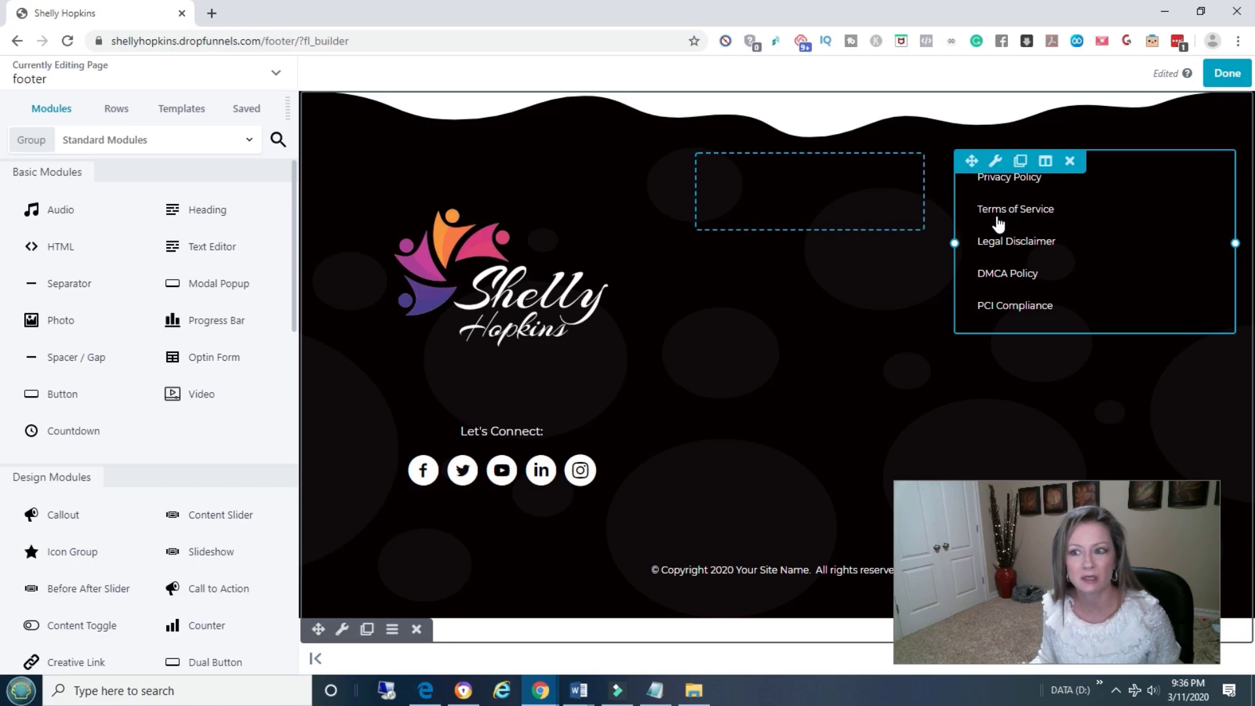
left_click(1227, 73)
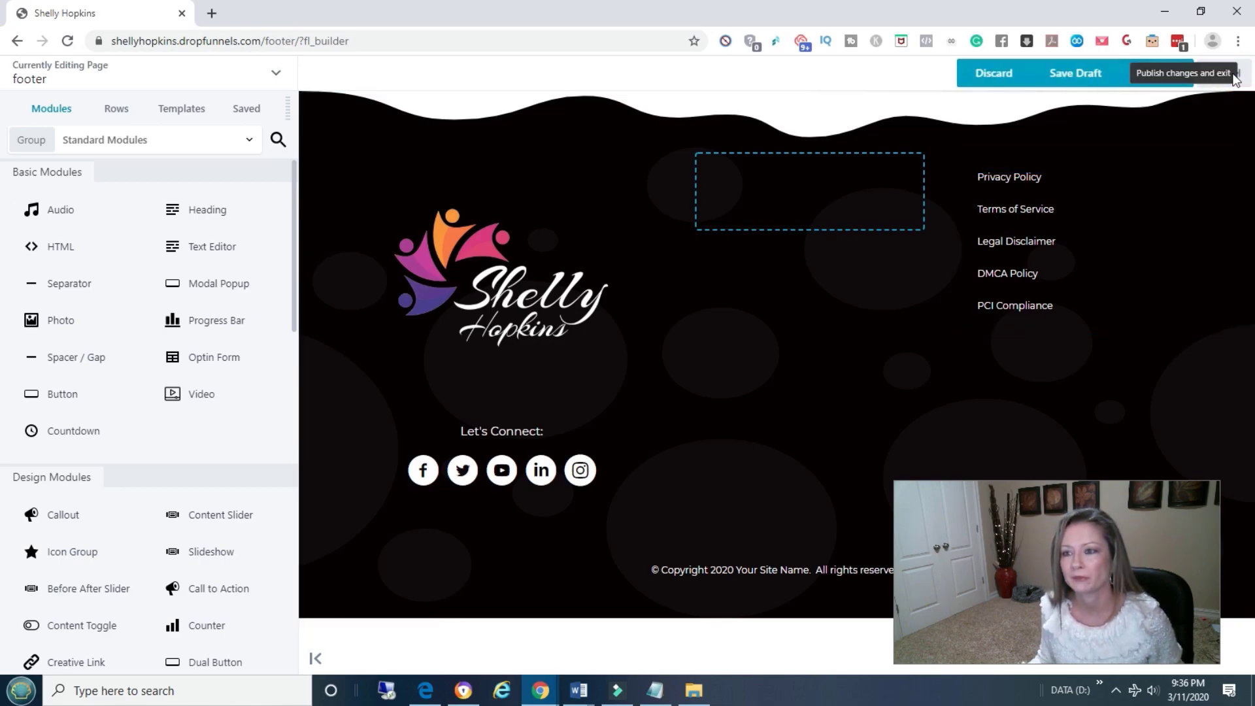
left_click(1155, 74)
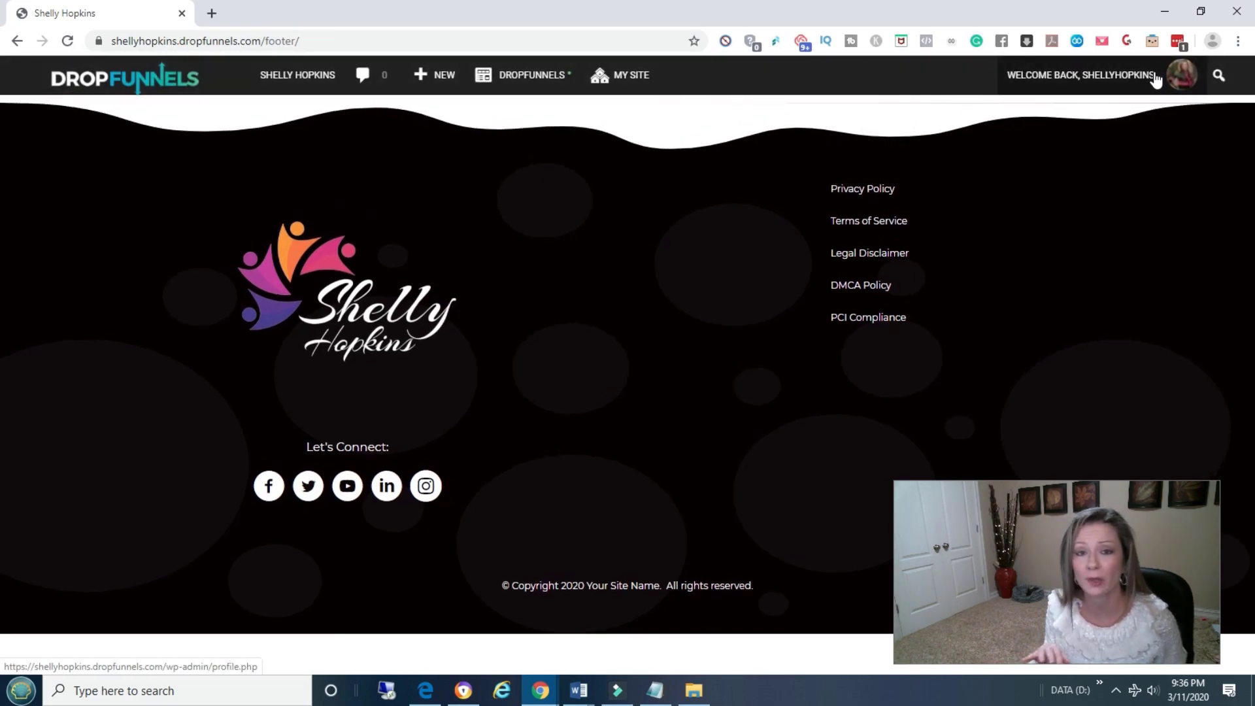
left_click(16, 41)
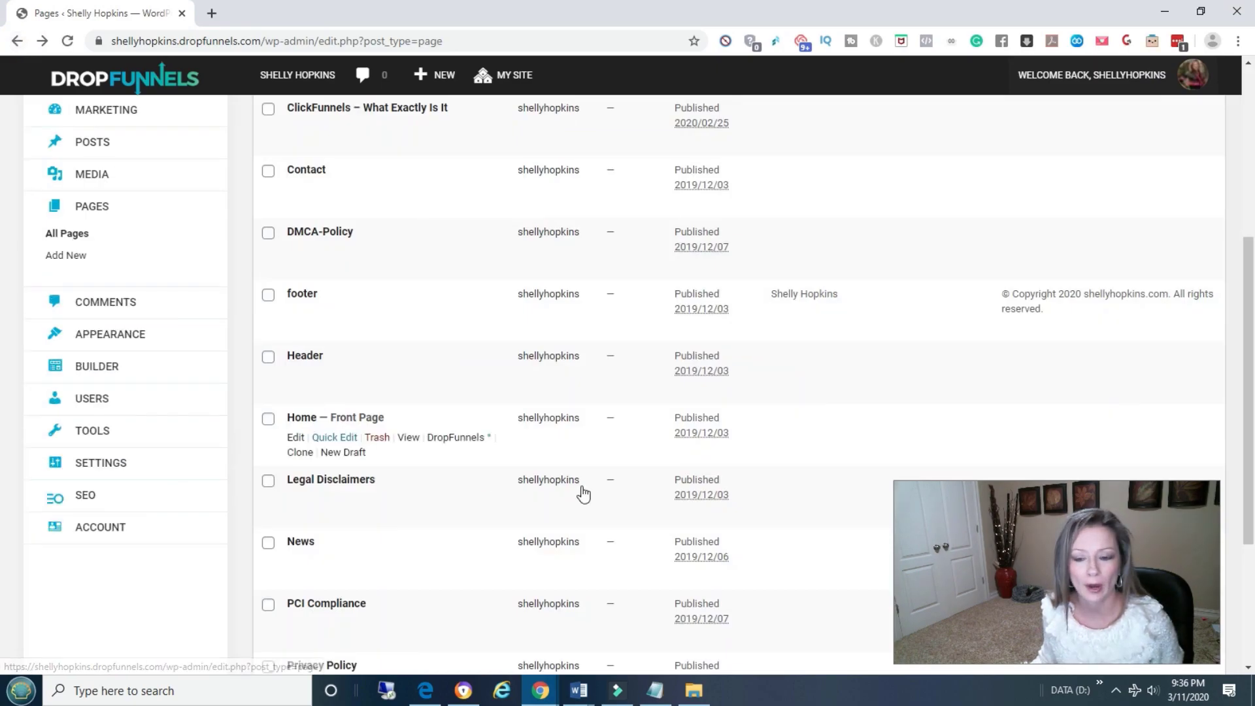
- Start a new blog post in the DropFunnels site
left_click(540, 694)
scroll(496, 255, "up", 5)
left_click(127, 152)
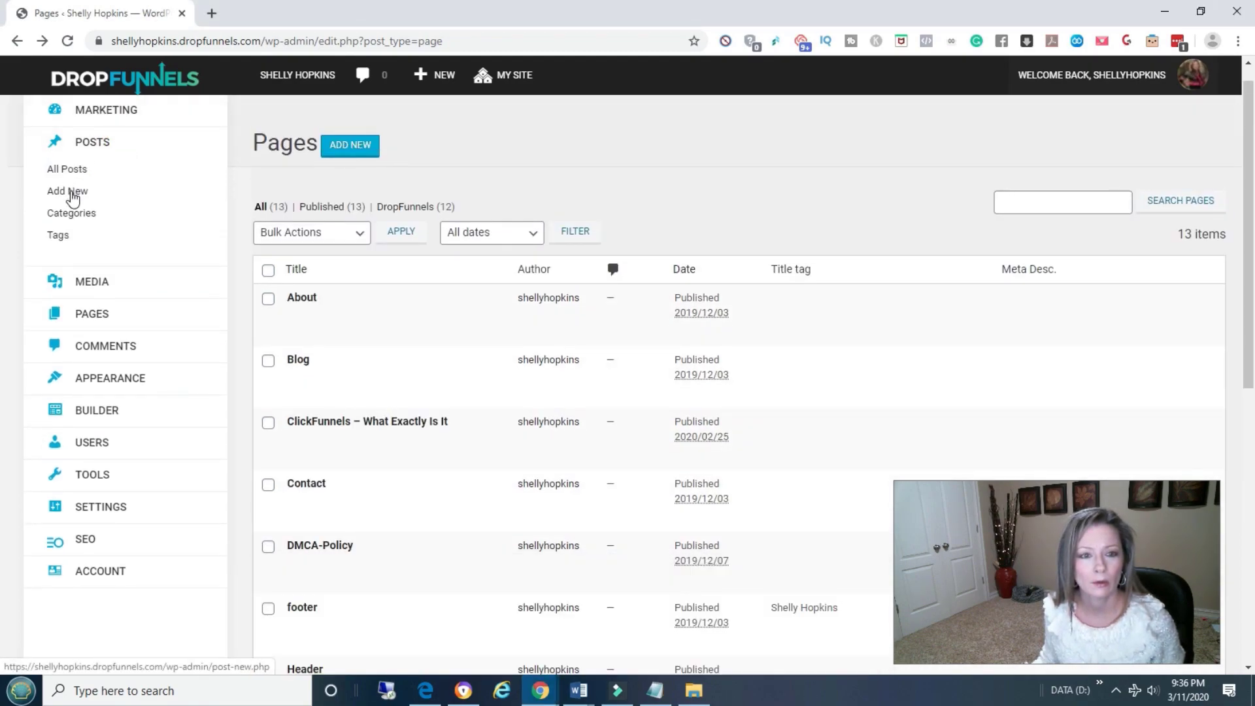
left_click(72, 194)
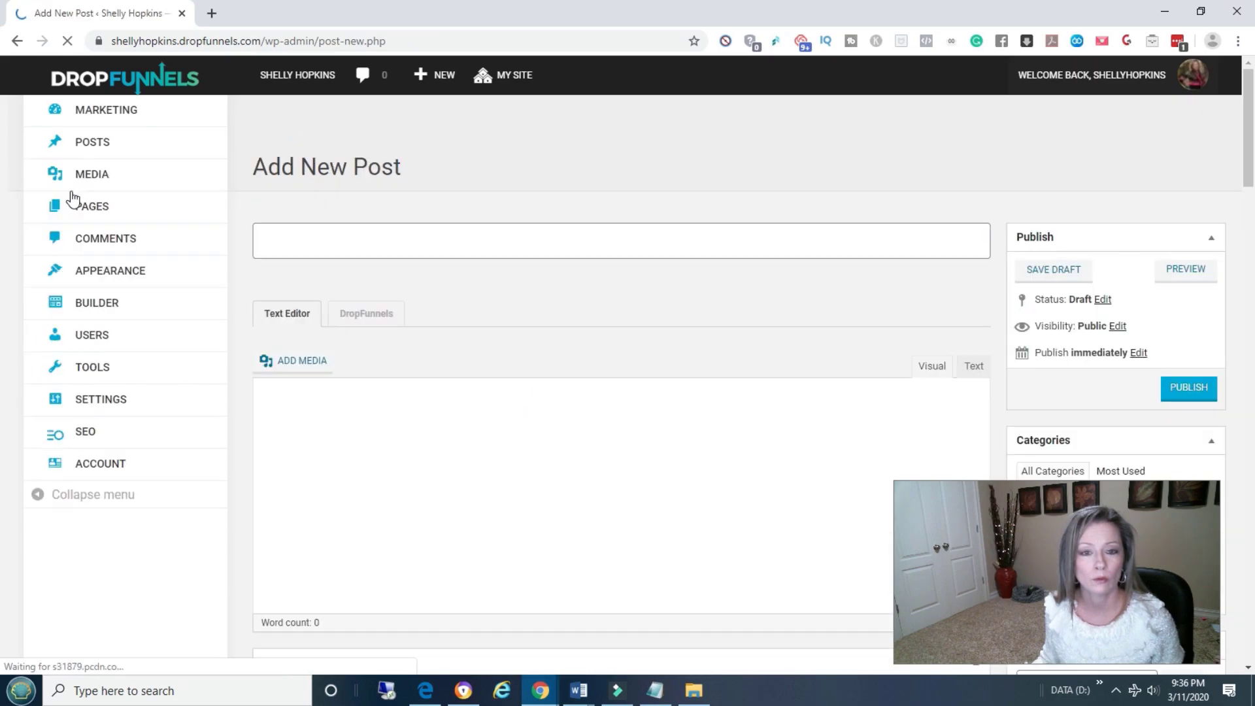
- Switch to the browser window with the separate WordPress site's dashboard and open its list of posts
left_click(545, 693)
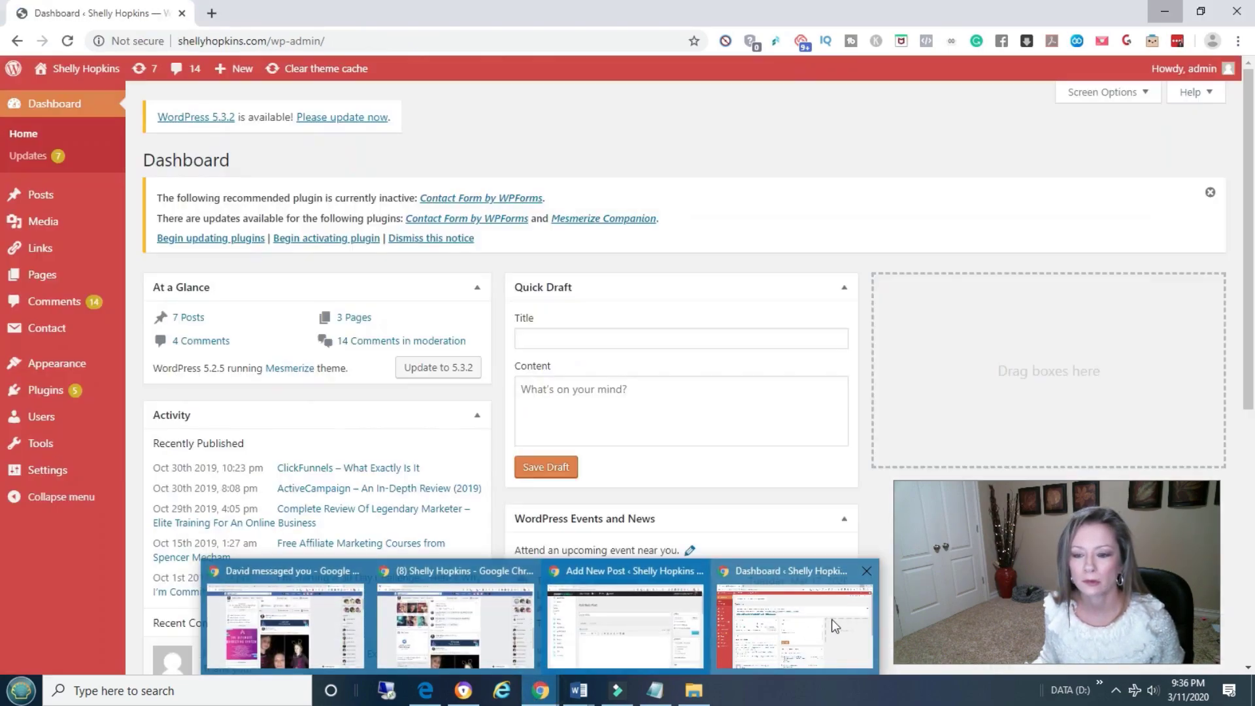
left_click(811, 621)
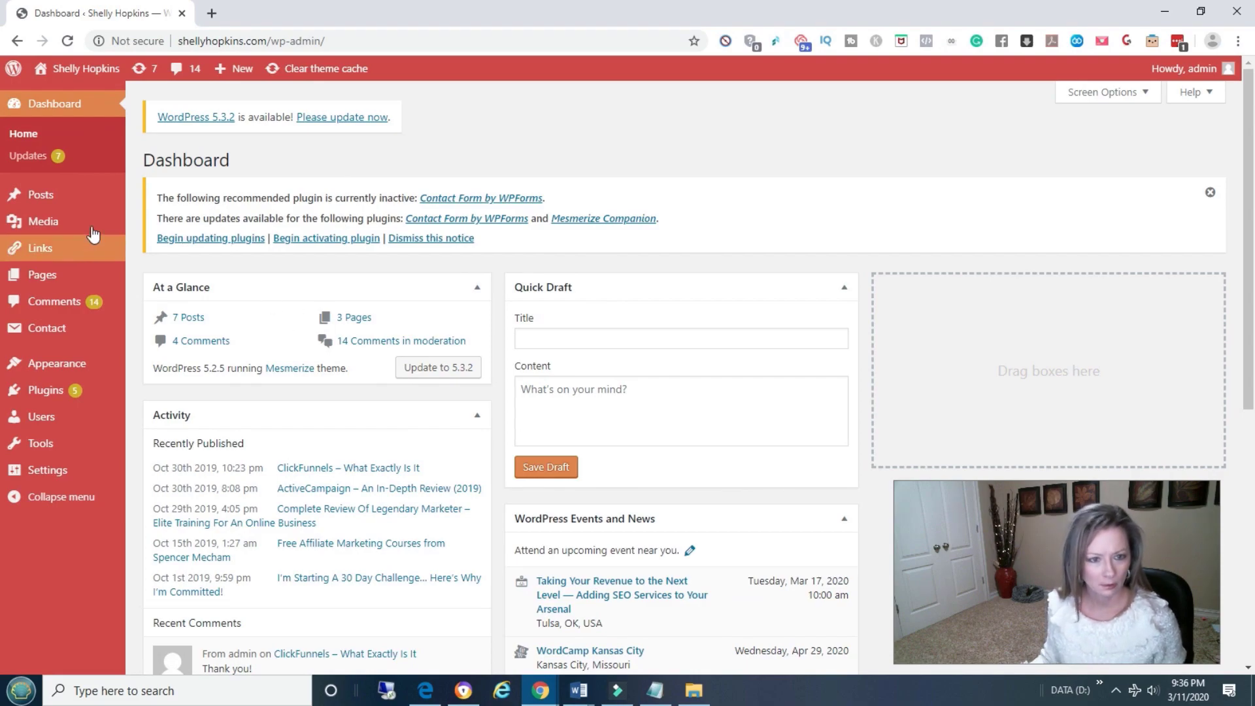
left_click(56, 198)
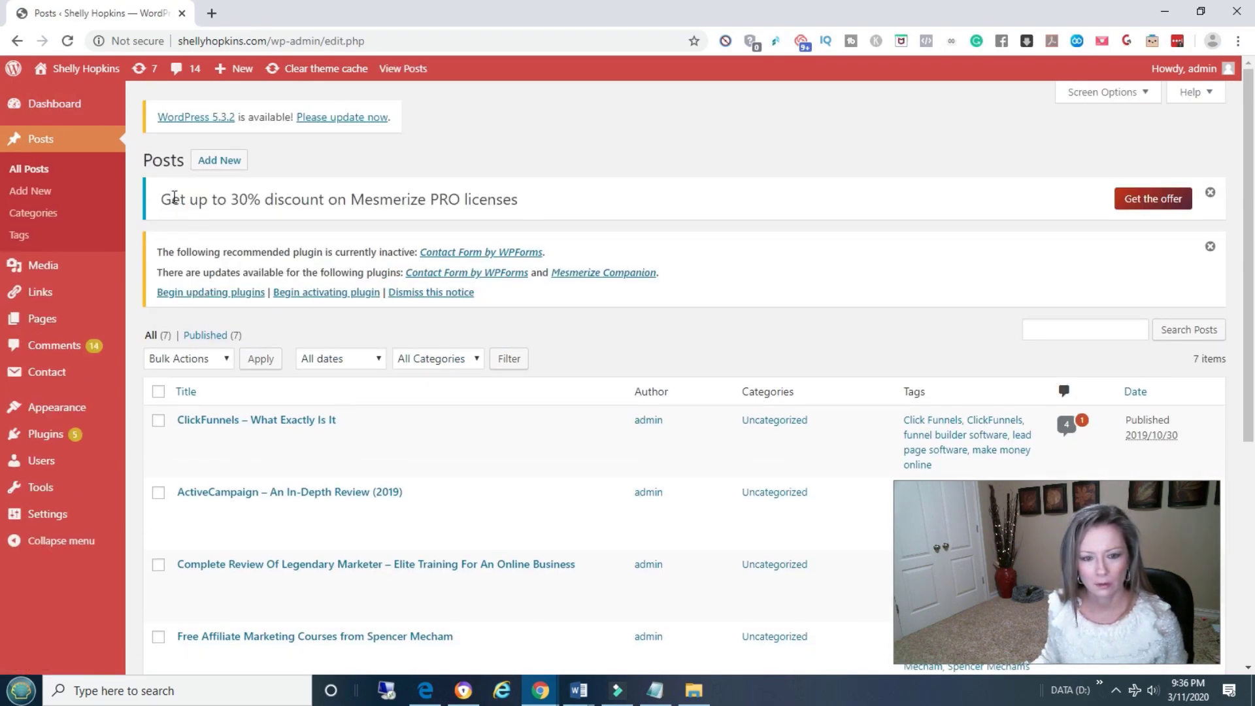
- Open the post "Complete Review Of Legendary Marketer – Elite Training For An Online Business" for editing from the WordPress list of posts
scroll(312, 393, "down", 6)
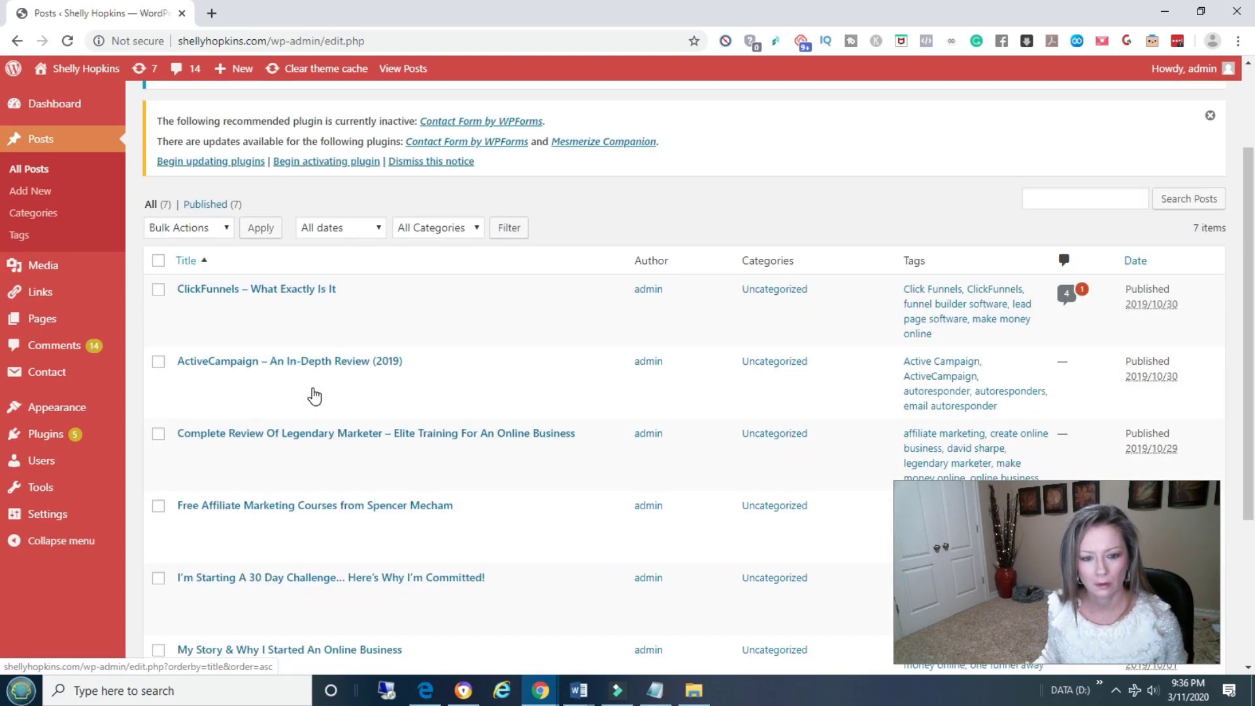
scroll(312, 393, "up", 1)
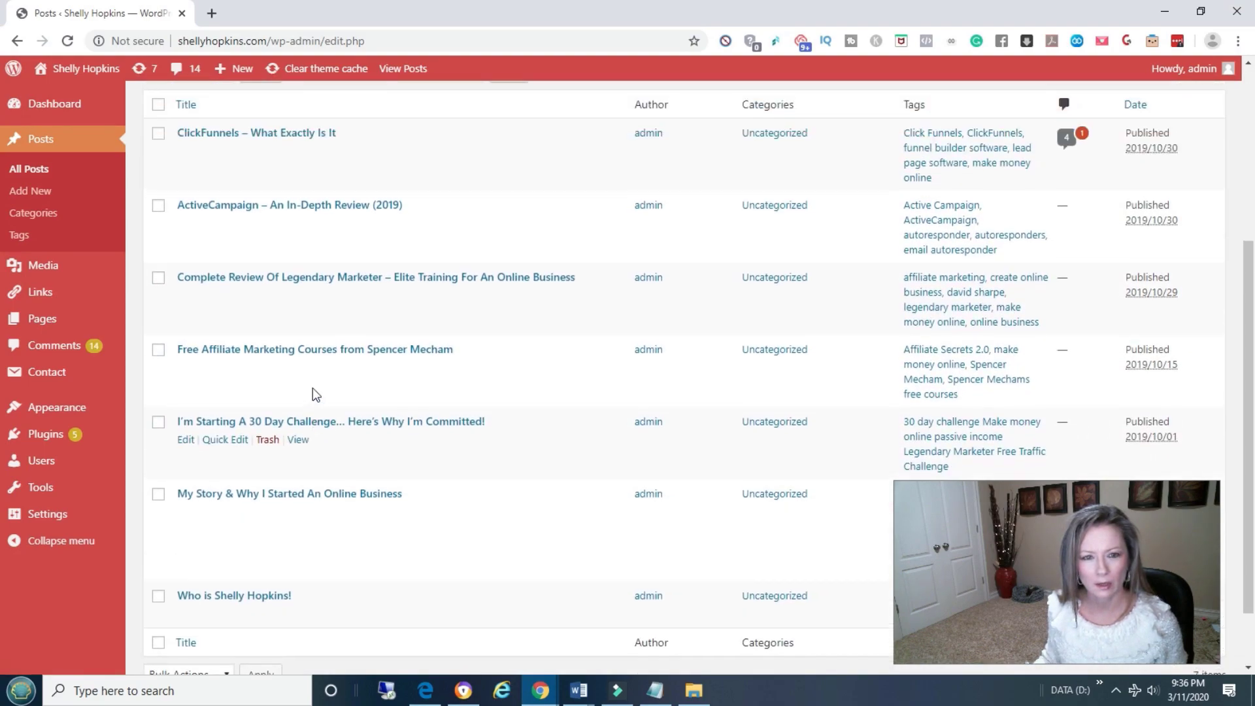
scroll(313, 394, "up", 1)
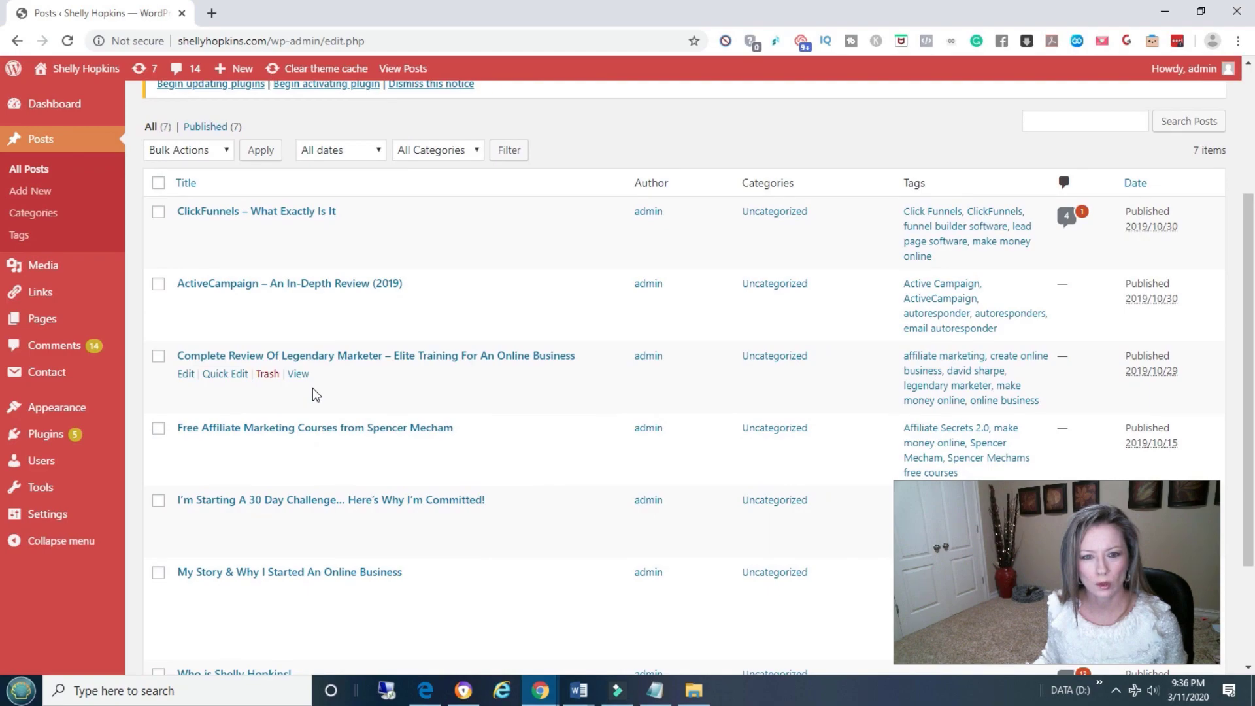
left_click(318, 356)
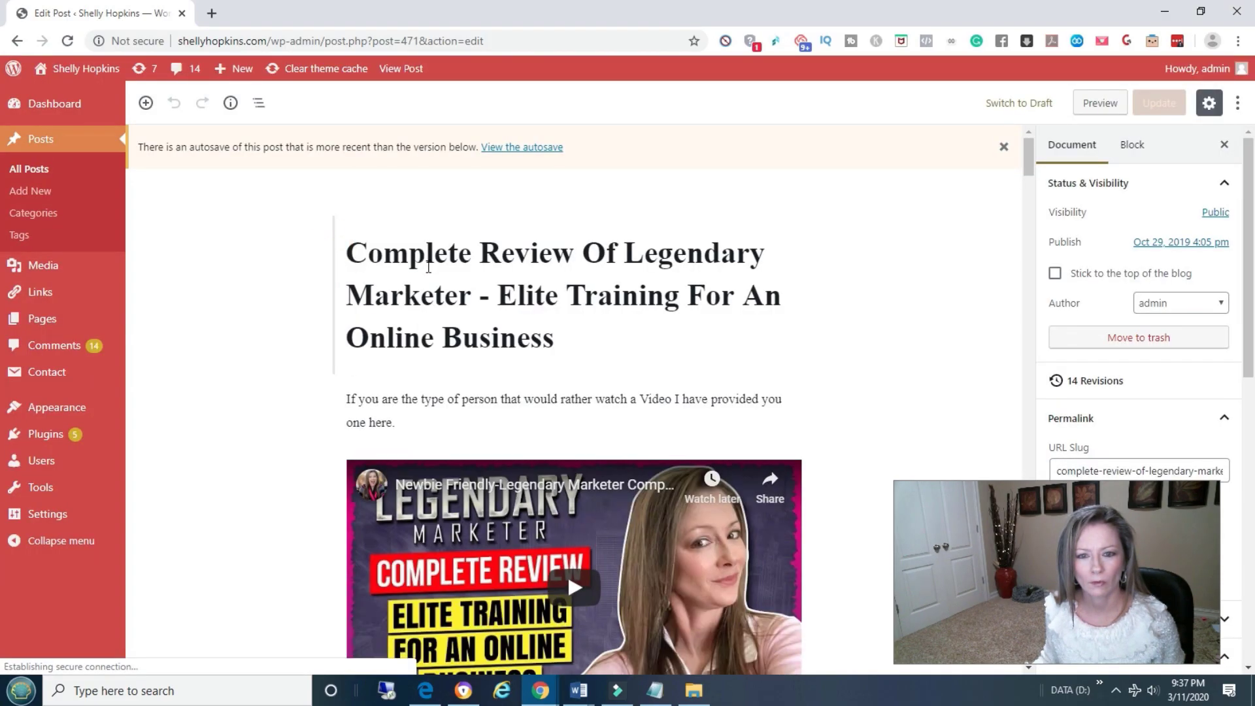
- Copy the WordPress post's full title and paste it as the title of the new post in the DropFunnels window
left_click_drag(350, 247, 568, 330)
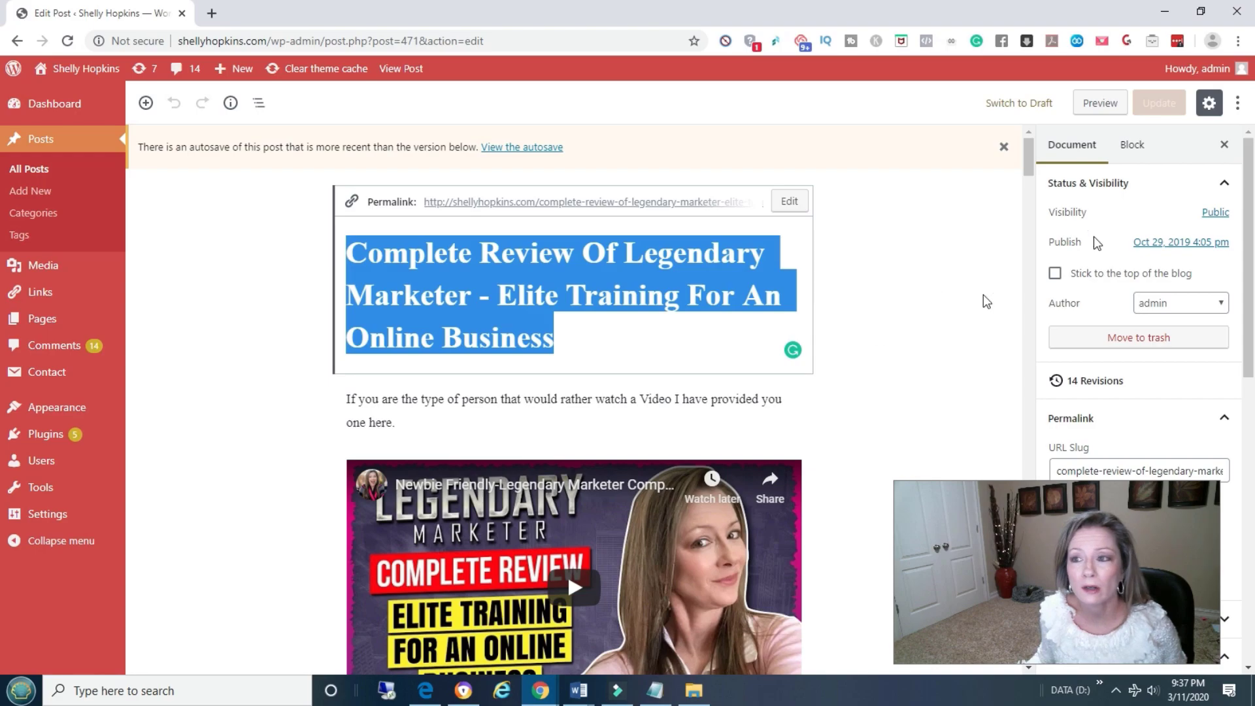
mouse_move(541, 697)
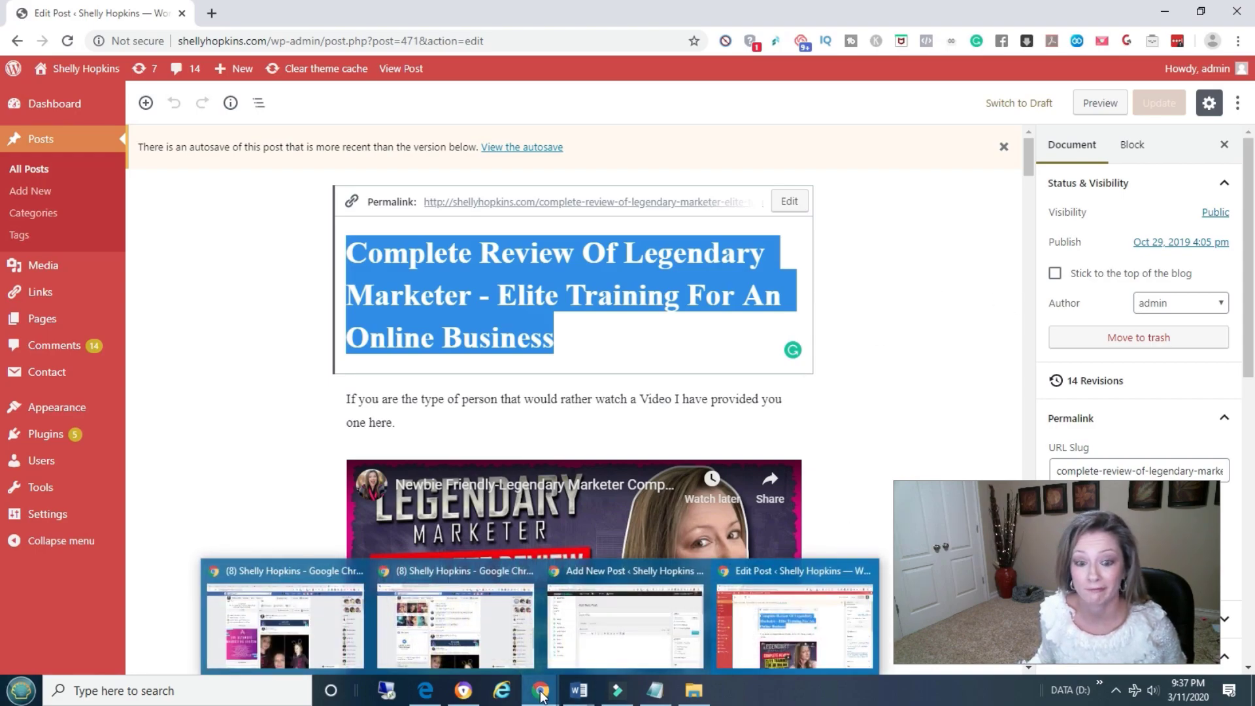
left_click(591, 644)
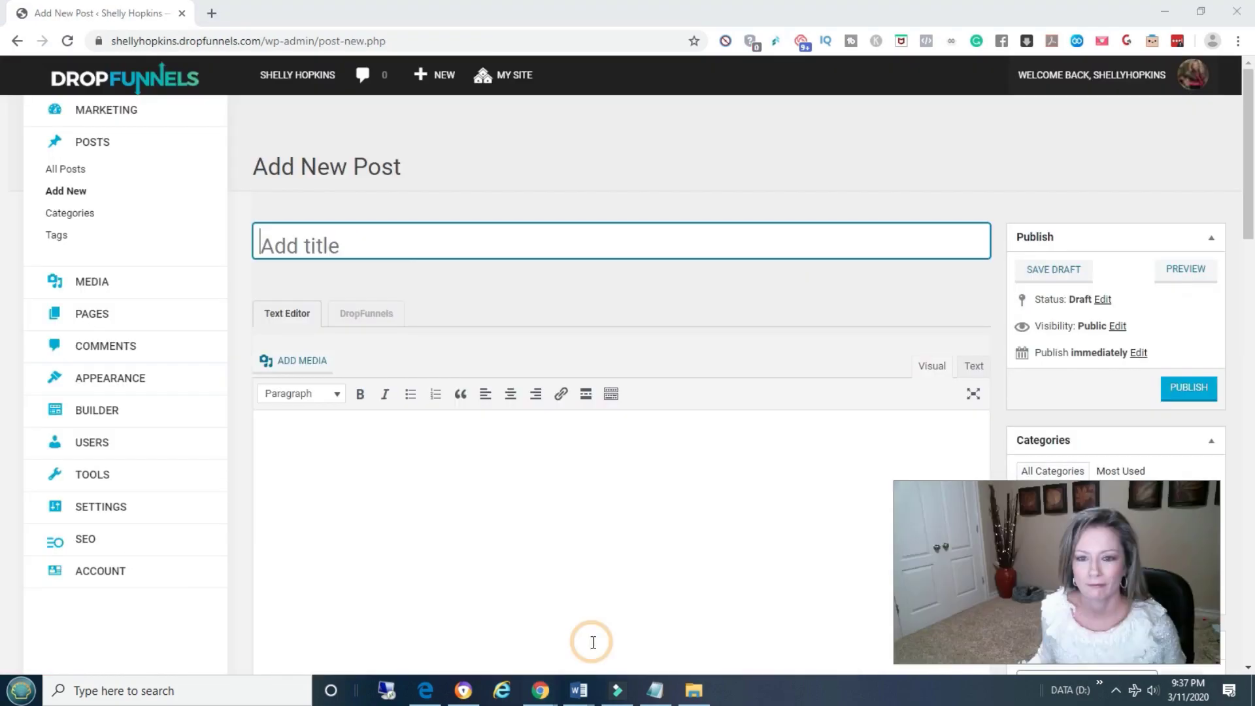
left_click(418, 239)
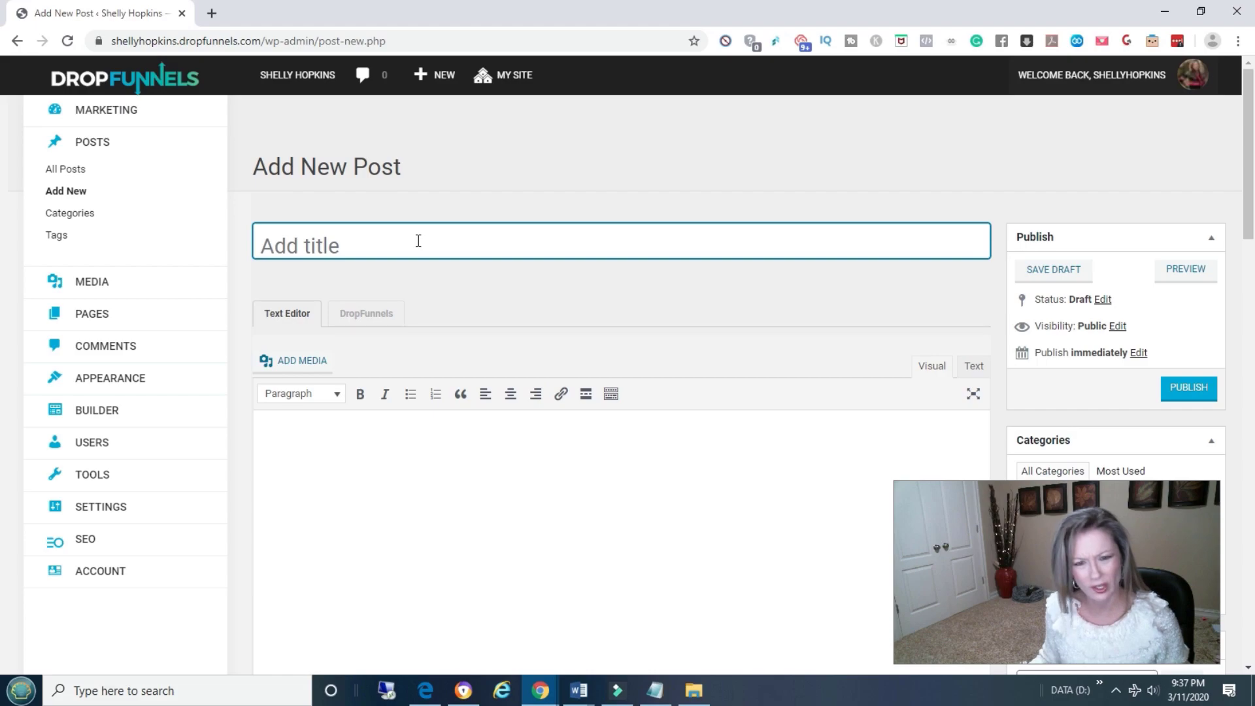
left_click(412, 243)
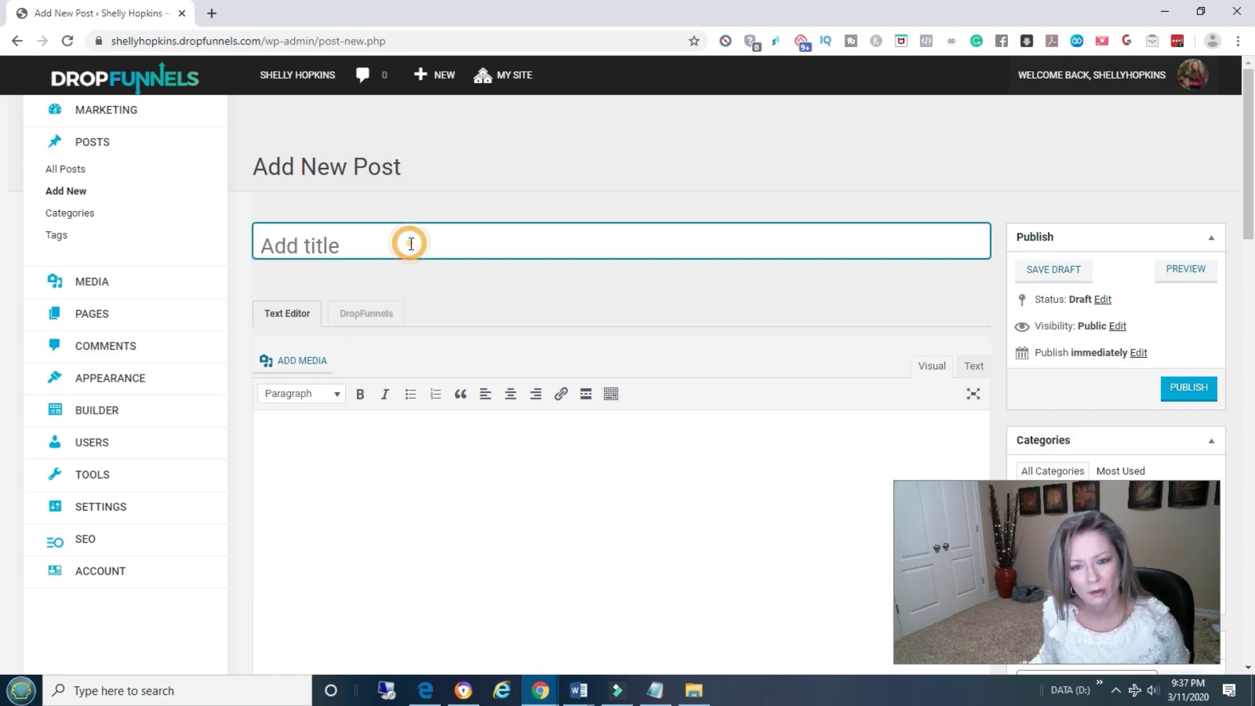
right_click(415, 247)
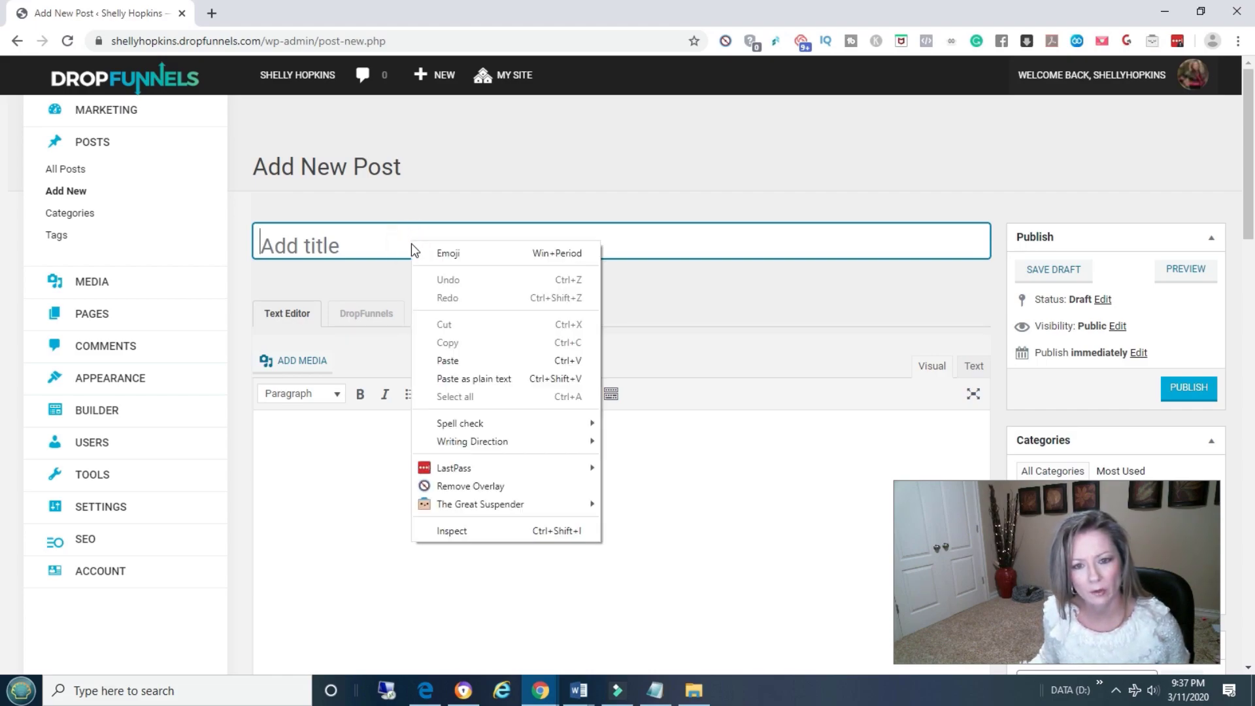
left_click(455, 364)
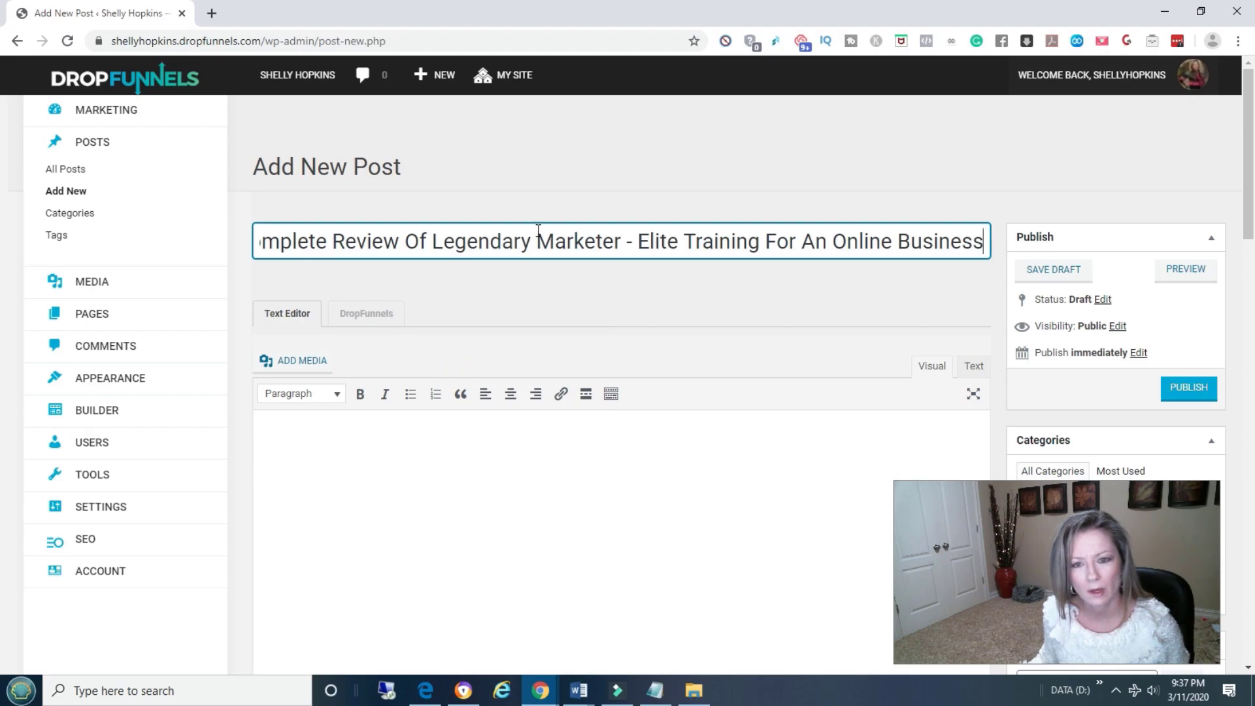
- Copy the WordPress post's opening paragraph, "If you are the type of person…", into the body of the new DropFunnels post
left_click(387, 443)
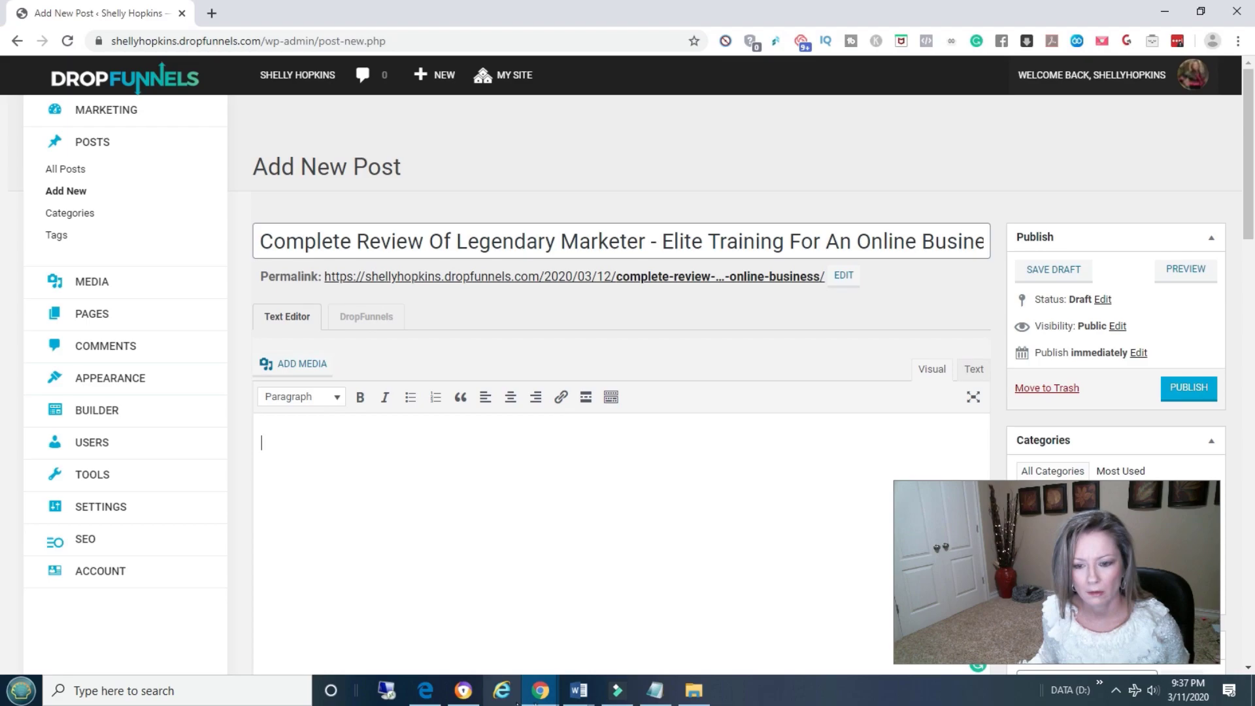
left_click(542, 694)
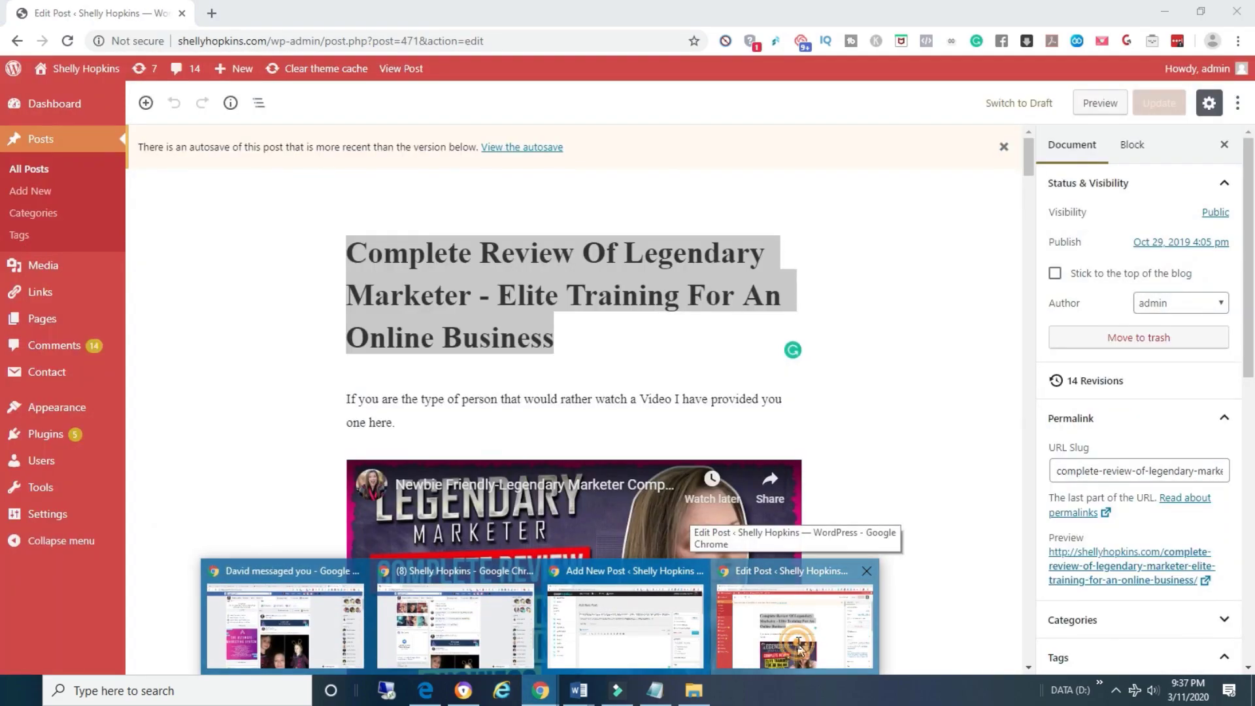
left_click(797, 642)
left_click(366, 401)
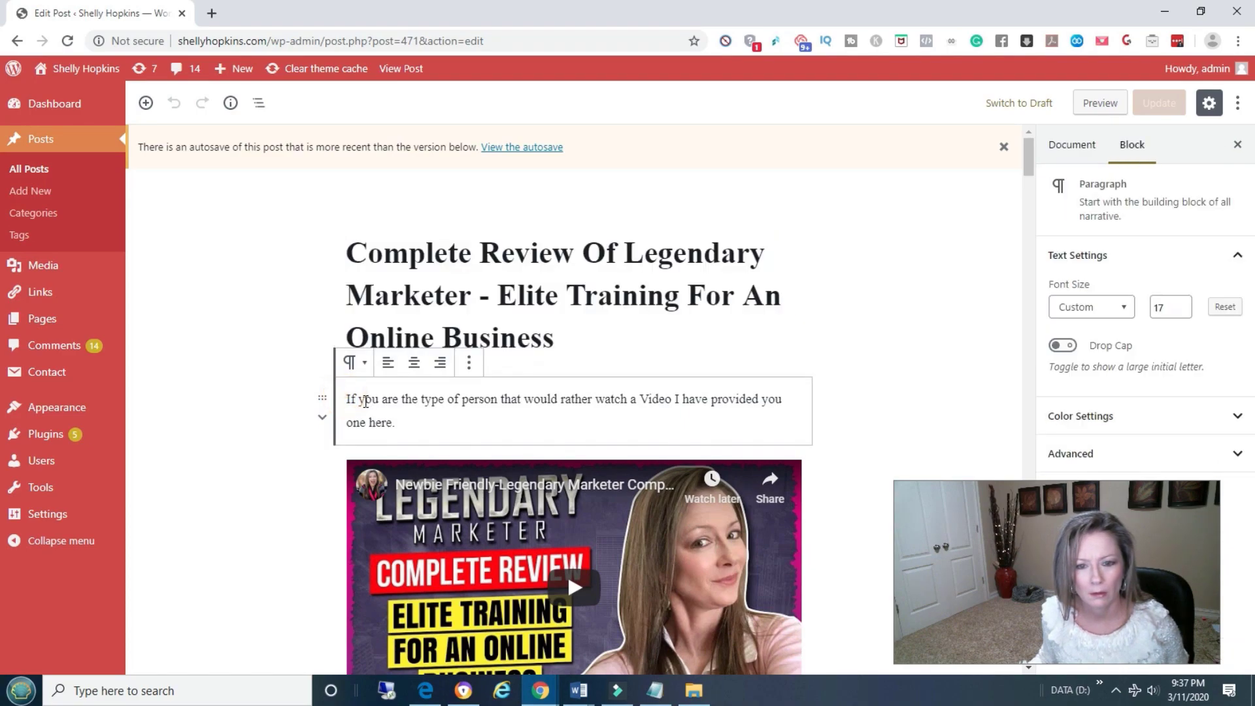
left_click_drag(348, 398, 465, 420)
key("ctrl+c")
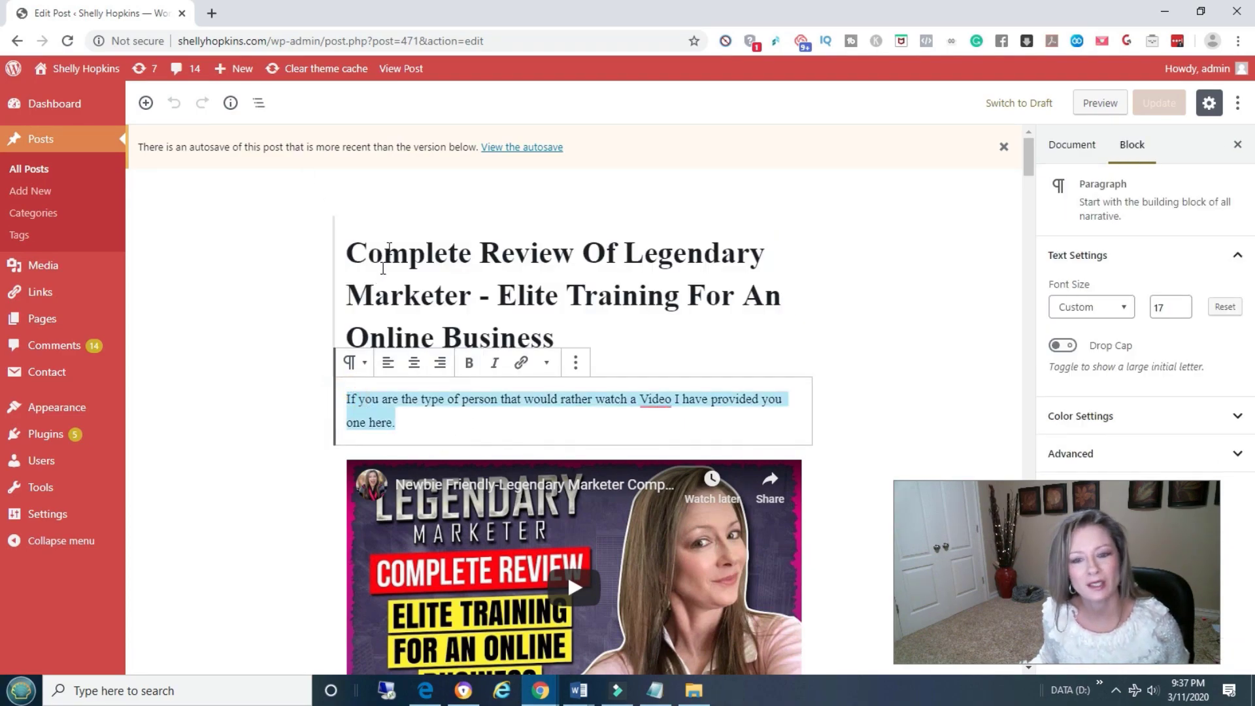
left_click(544, 692)
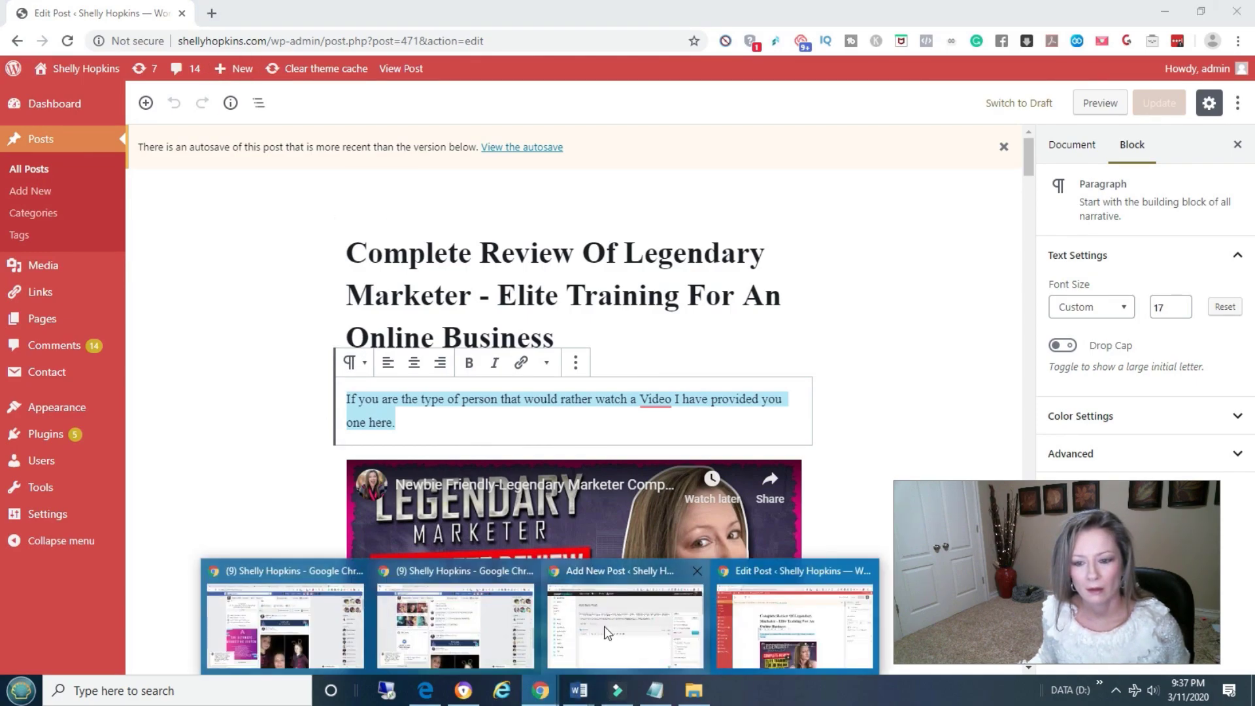
left_click(606, 627)
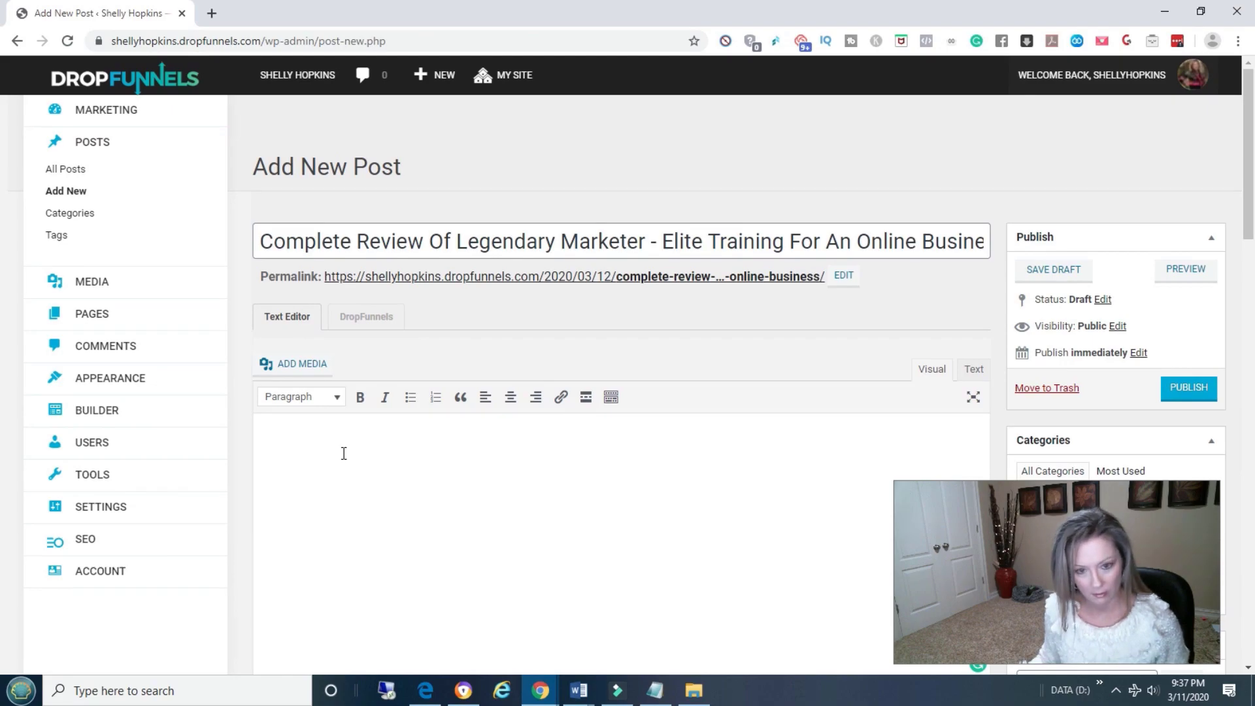
key("ctrl+v")
- Switch back to the WordPress post and try to copy the embedded YouTube video below the opening paragraph
left_click(540, 692)
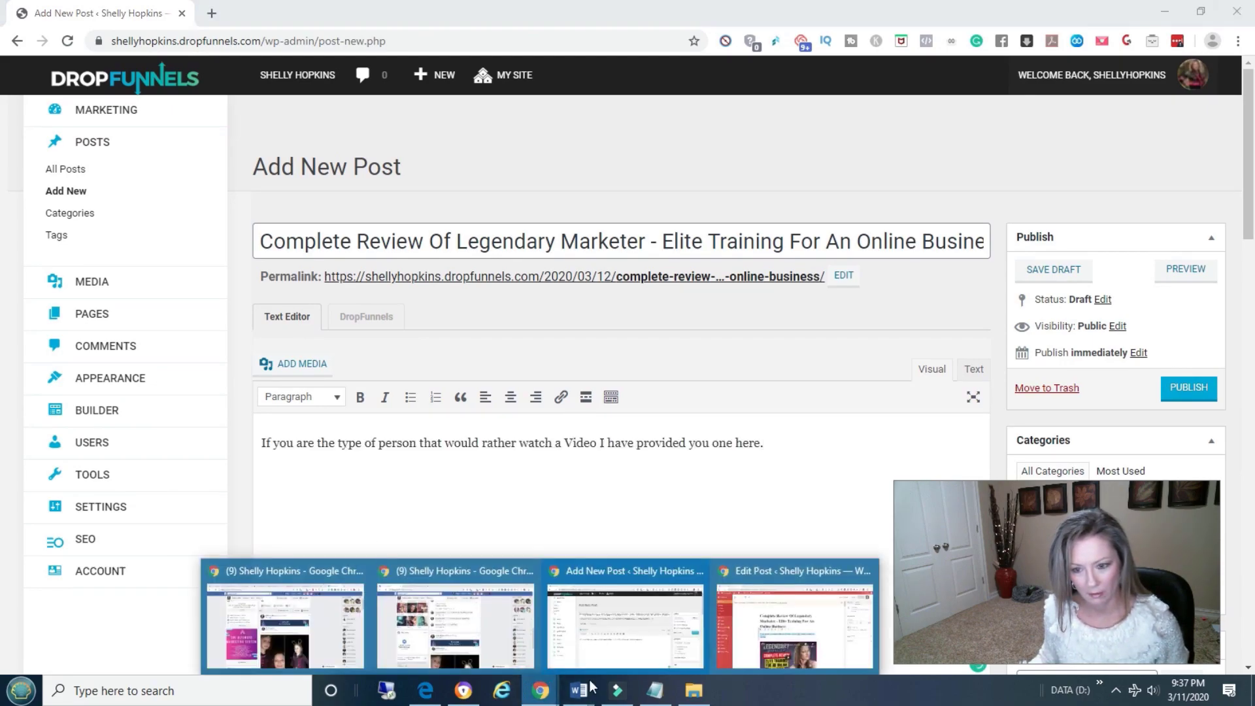
left_click(795, 621)
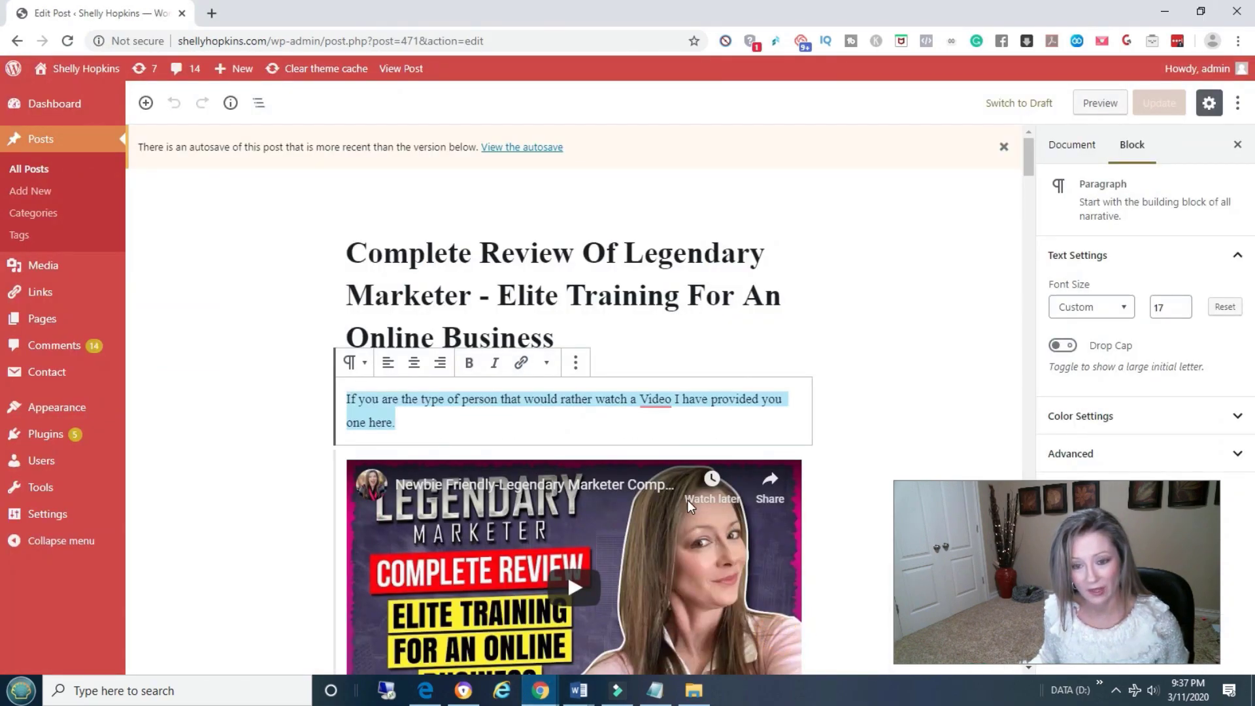
right_click(641, 558)
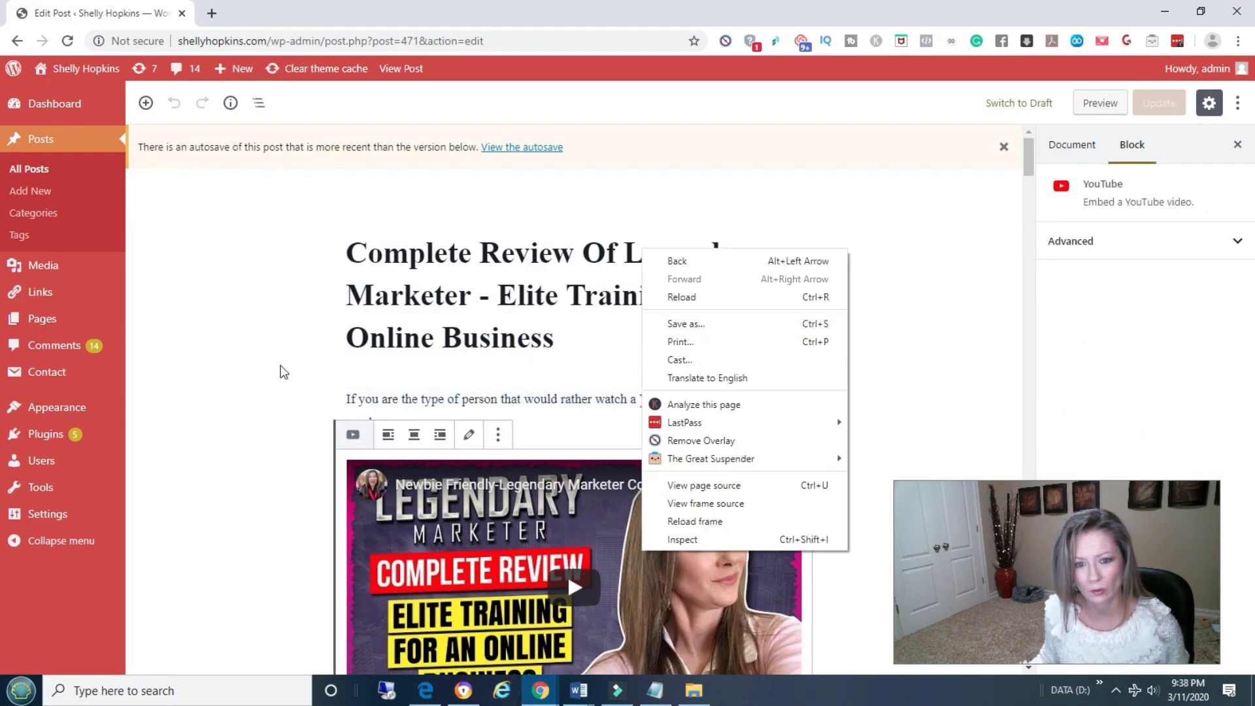
left_click(281, 370)
right_click(554, 552)
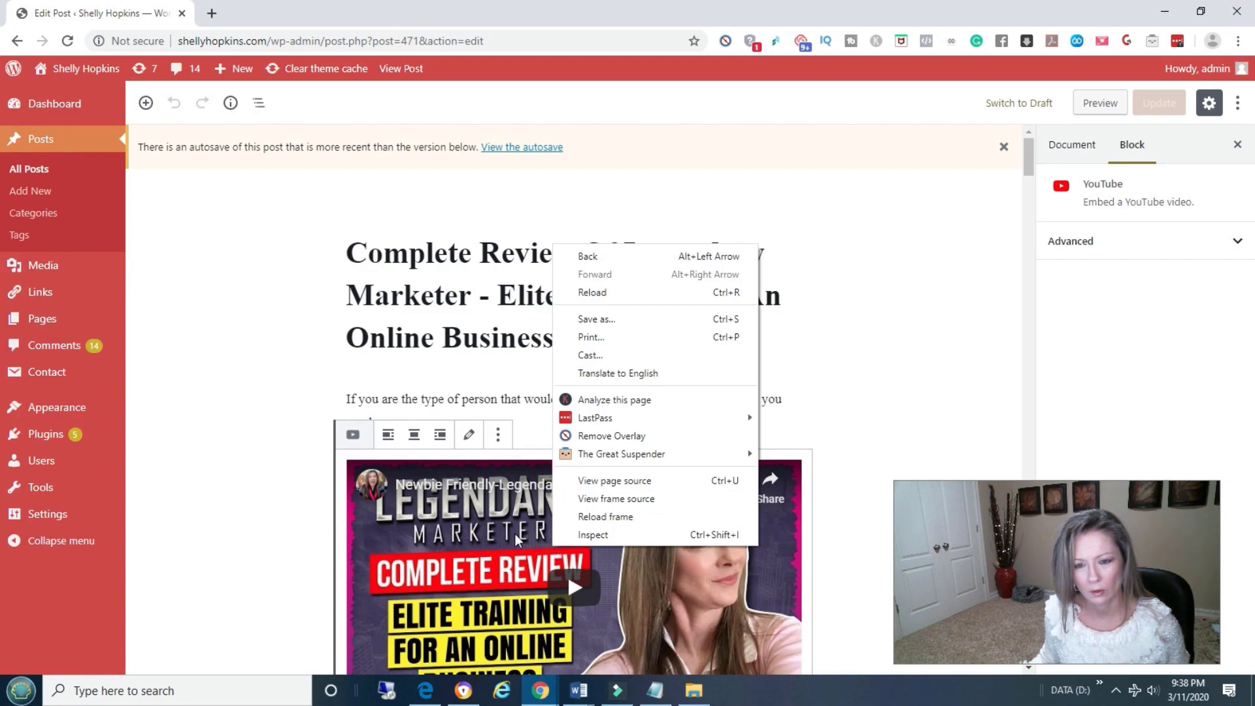
scroll(457, 513, "down", 3)
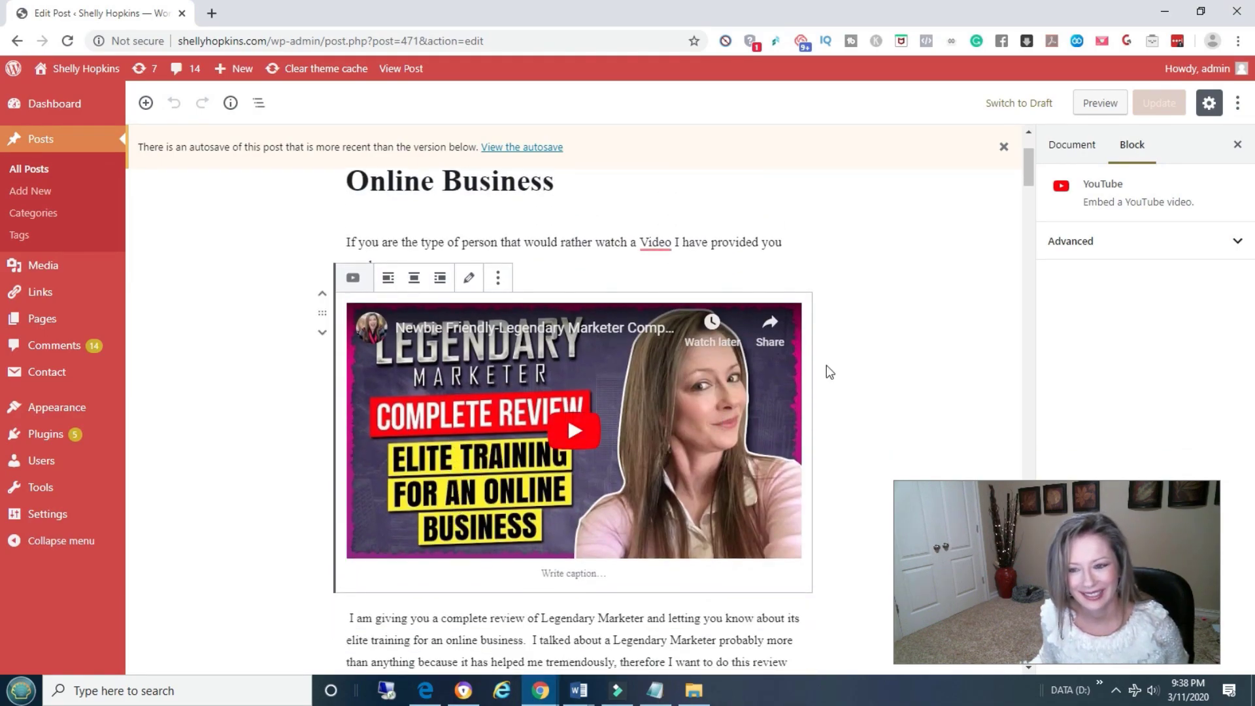
left_click(869, 356)
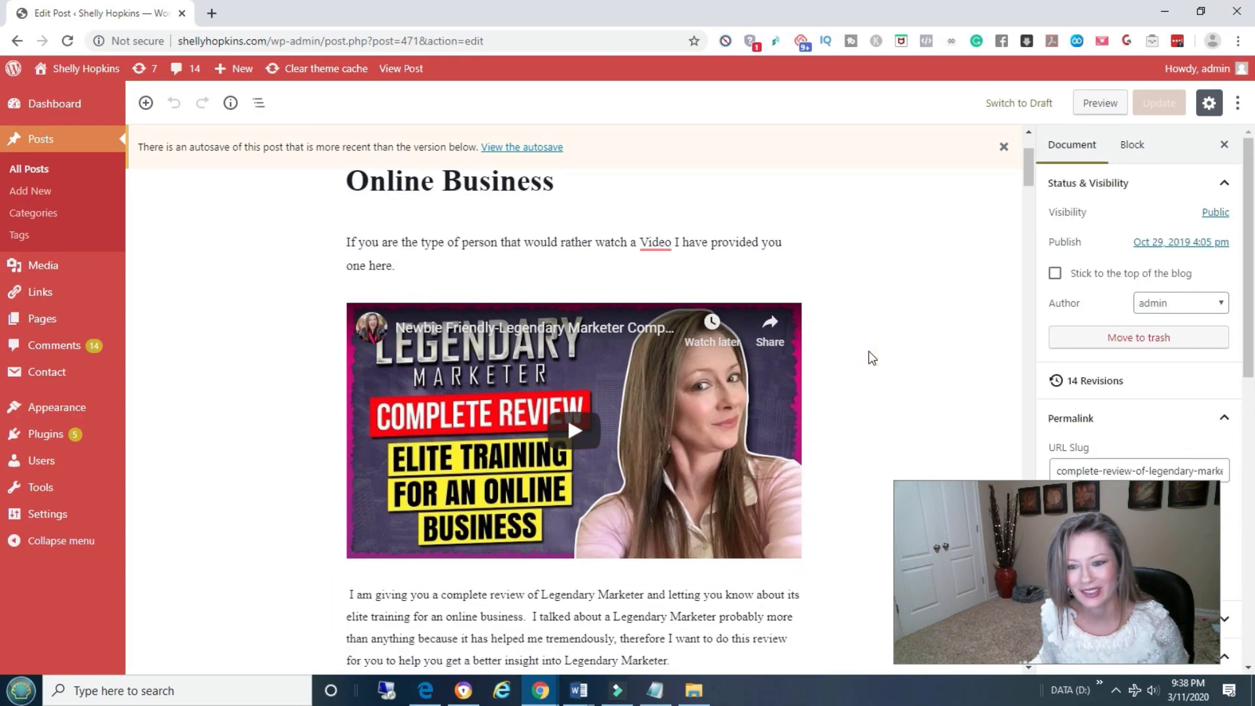
- Open YouTube in a new Chrome window and go to the account's own channel page
right_click(553, 693)
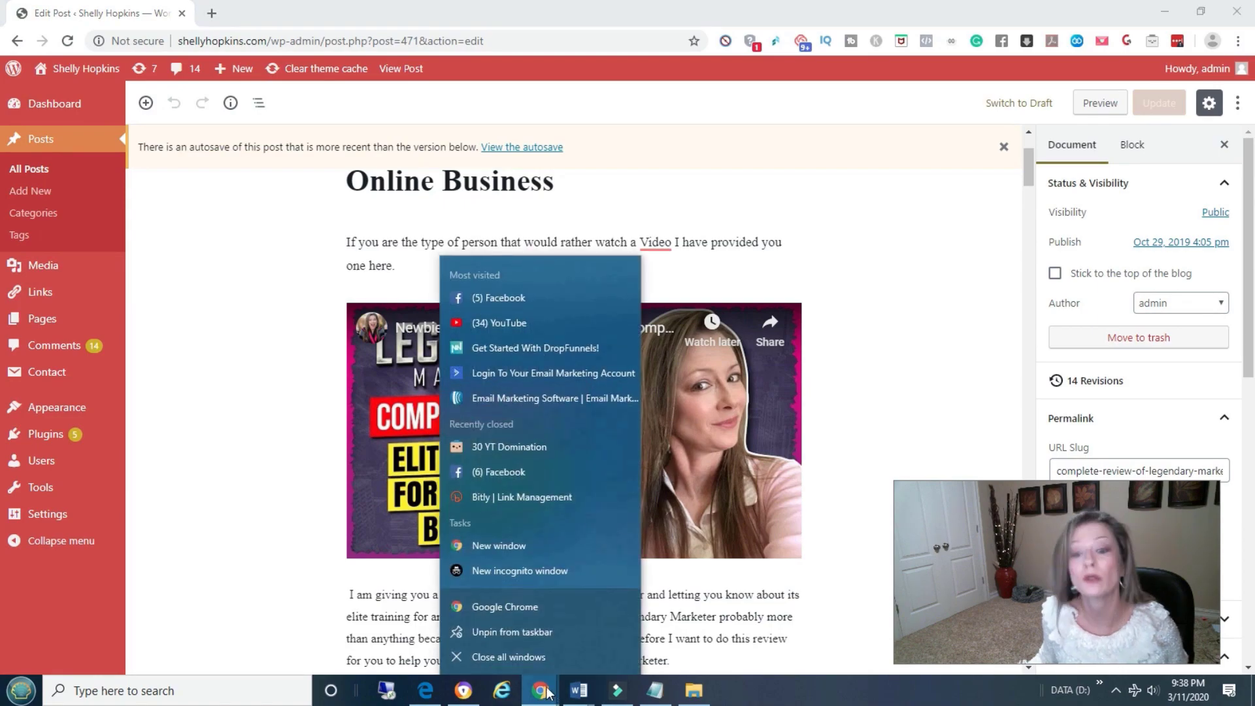
left_click(519, 615)
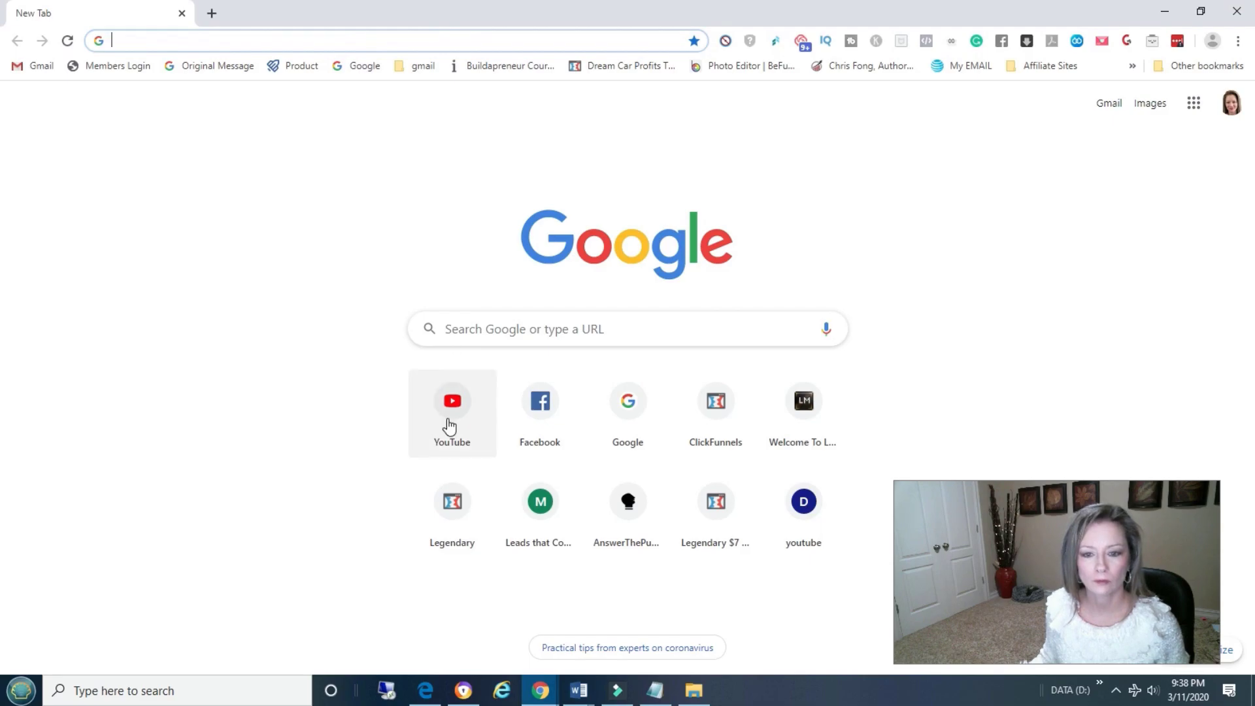
left_click(450, 424)
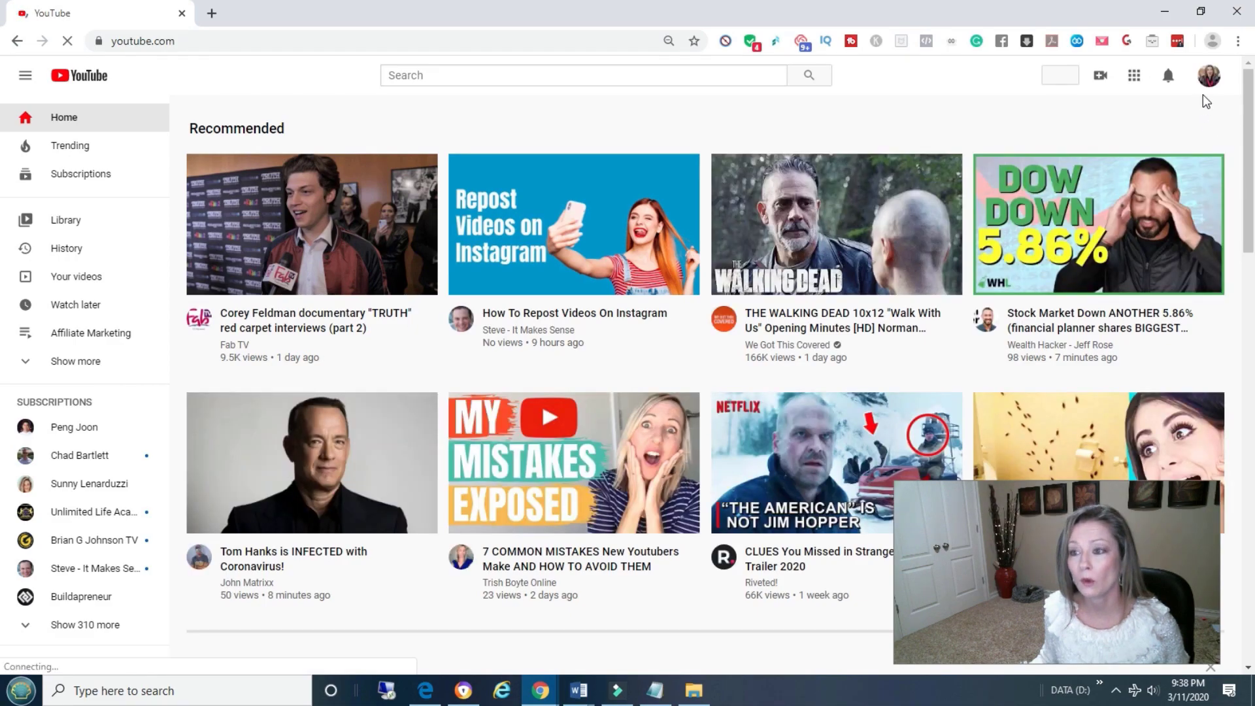
left_click(1211, 78)
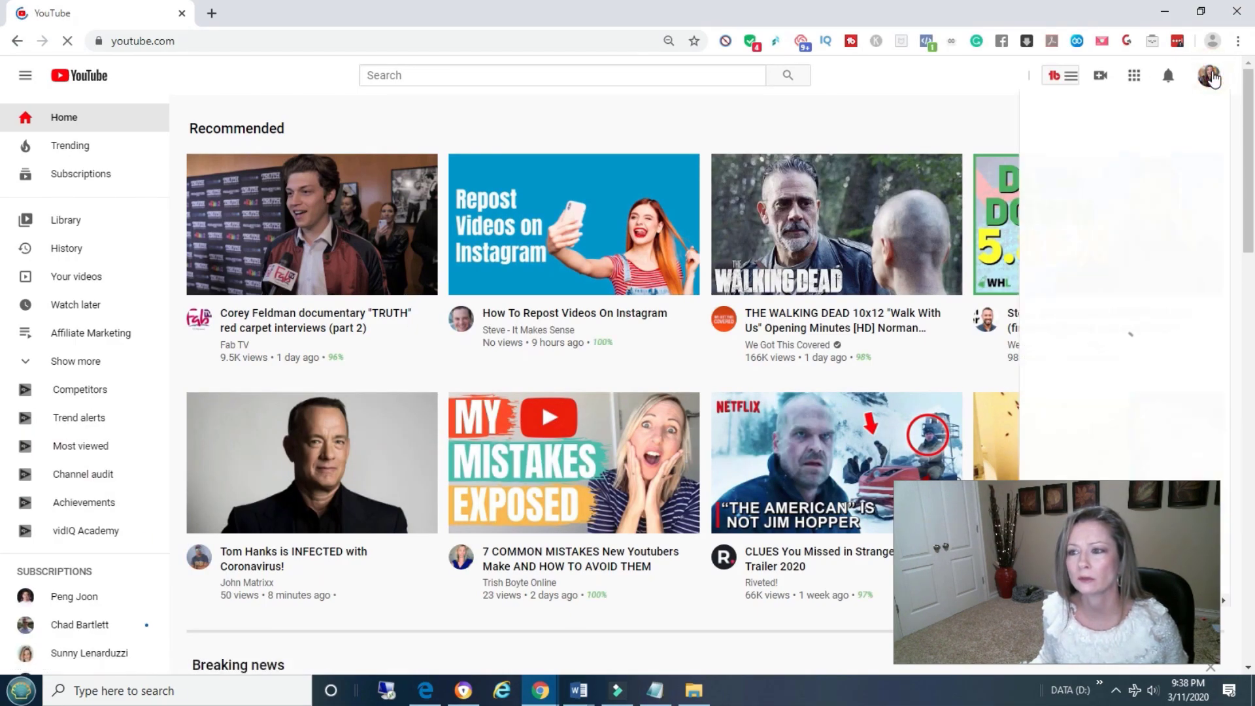
left_click(1074, 171)
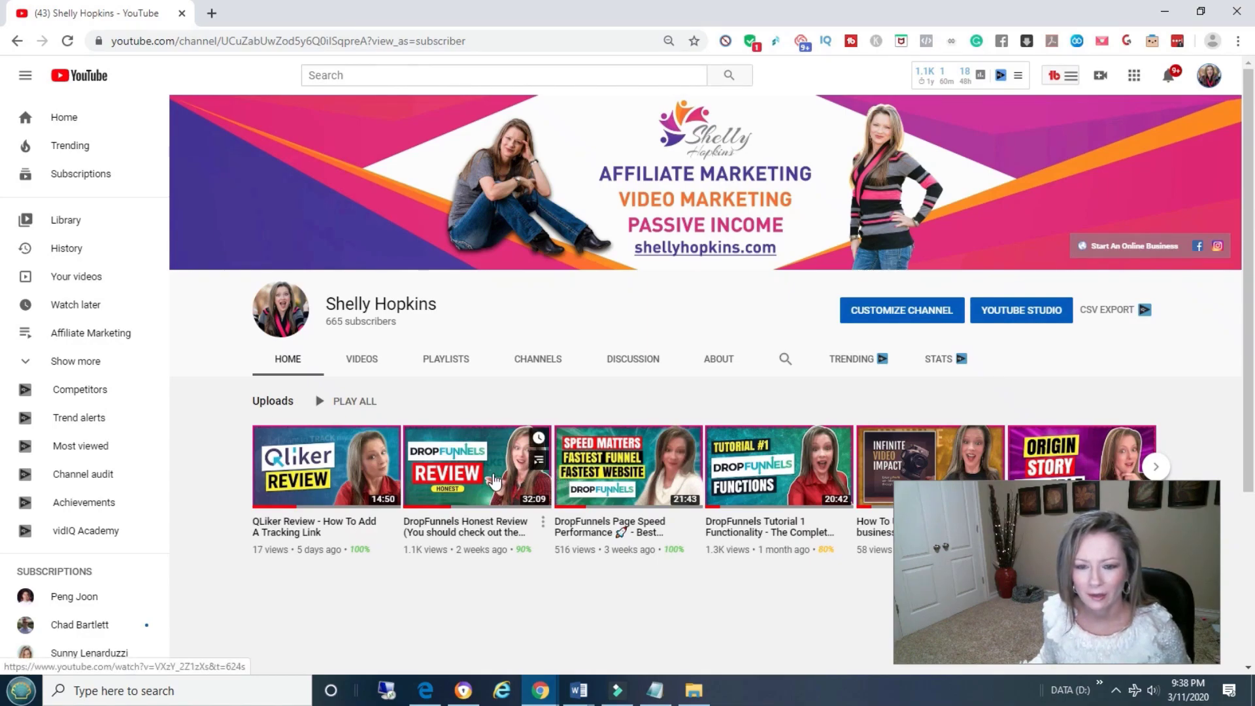
- Find the "Newbie Friendly-Legendary Marketer Complete Review" video among the channel's uploads and open it
scroll(516, 479, "down", 3)
scroll(473, 463, "up", 3)
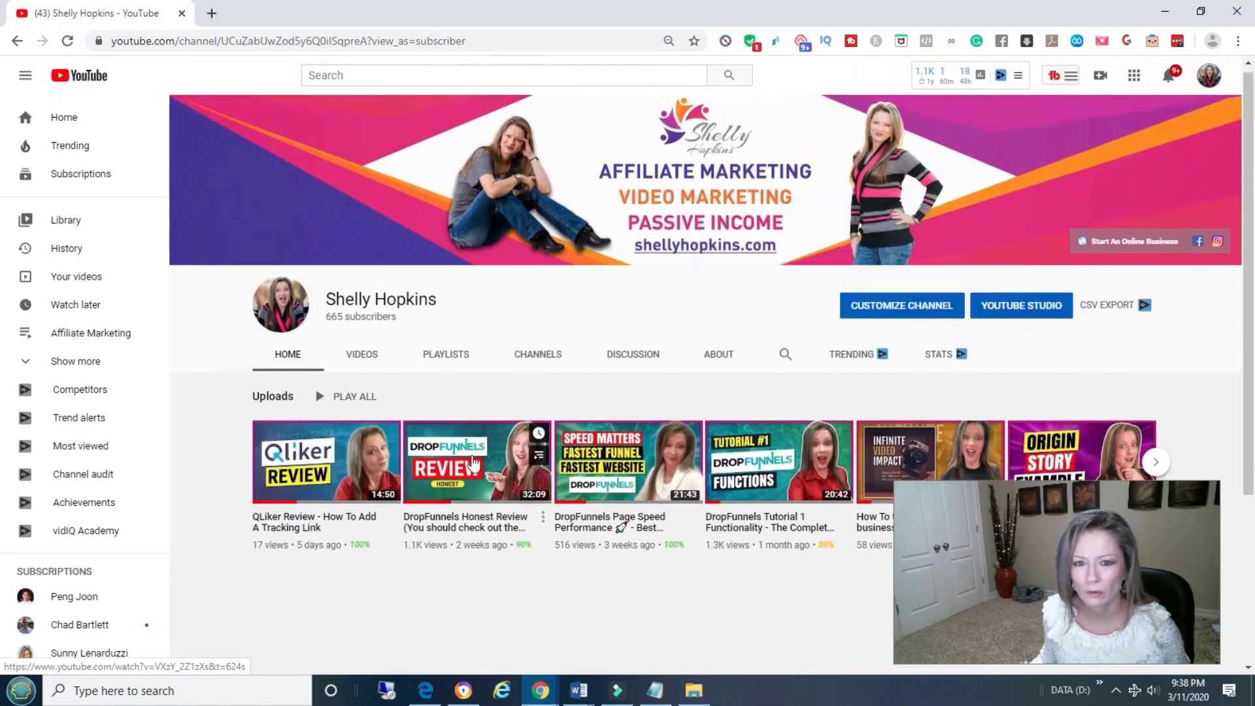
left_click(362, 364)
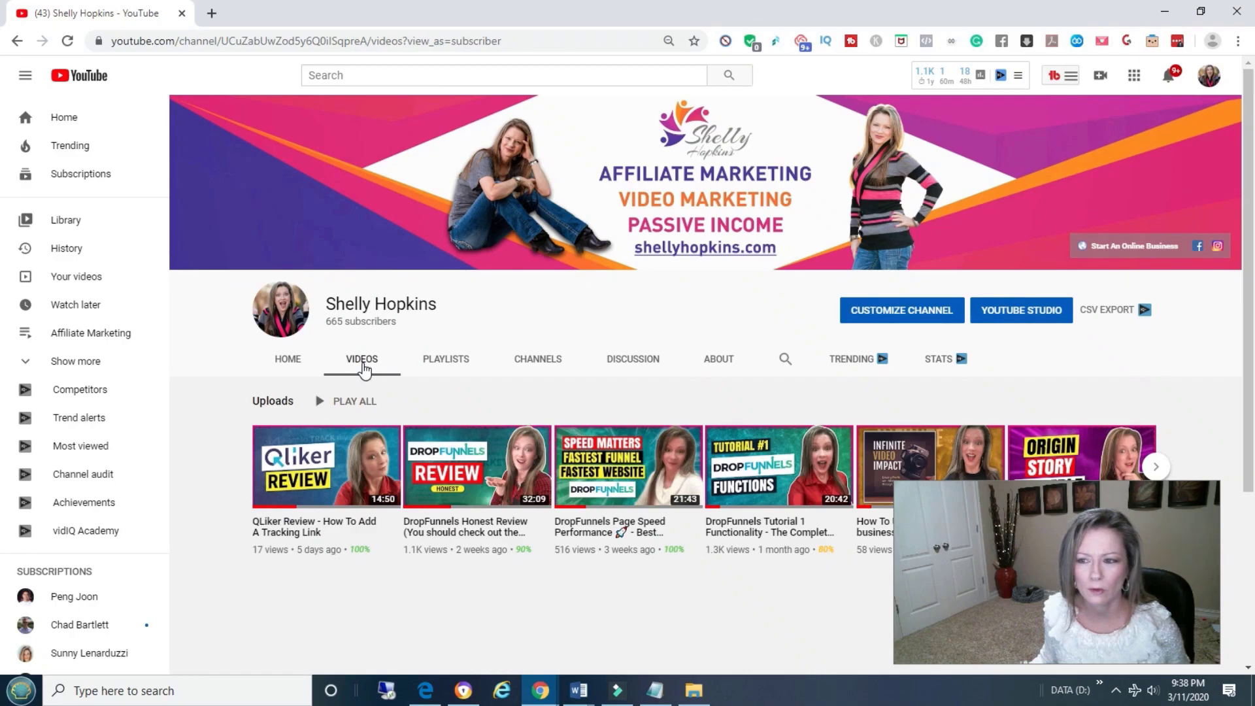
scroll(364, 369, "down", 5)
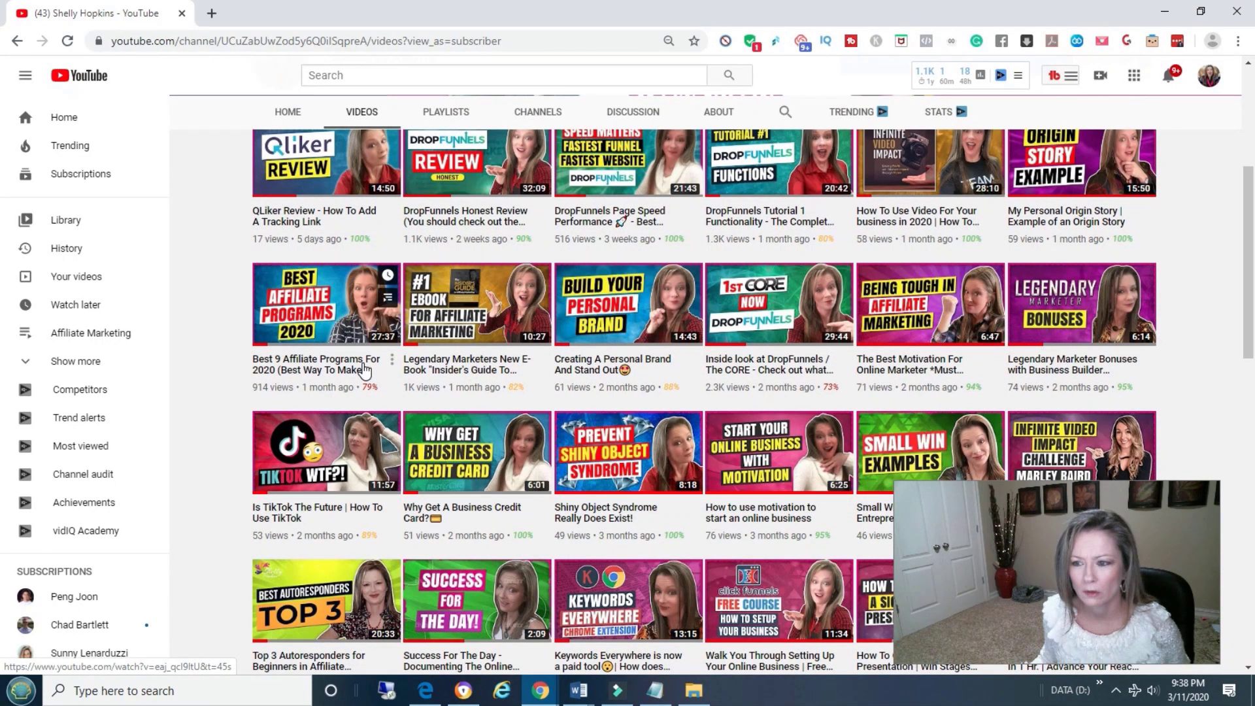
scroll(364, 370, "down", 1)
scroll(364, 370, "down", 1)
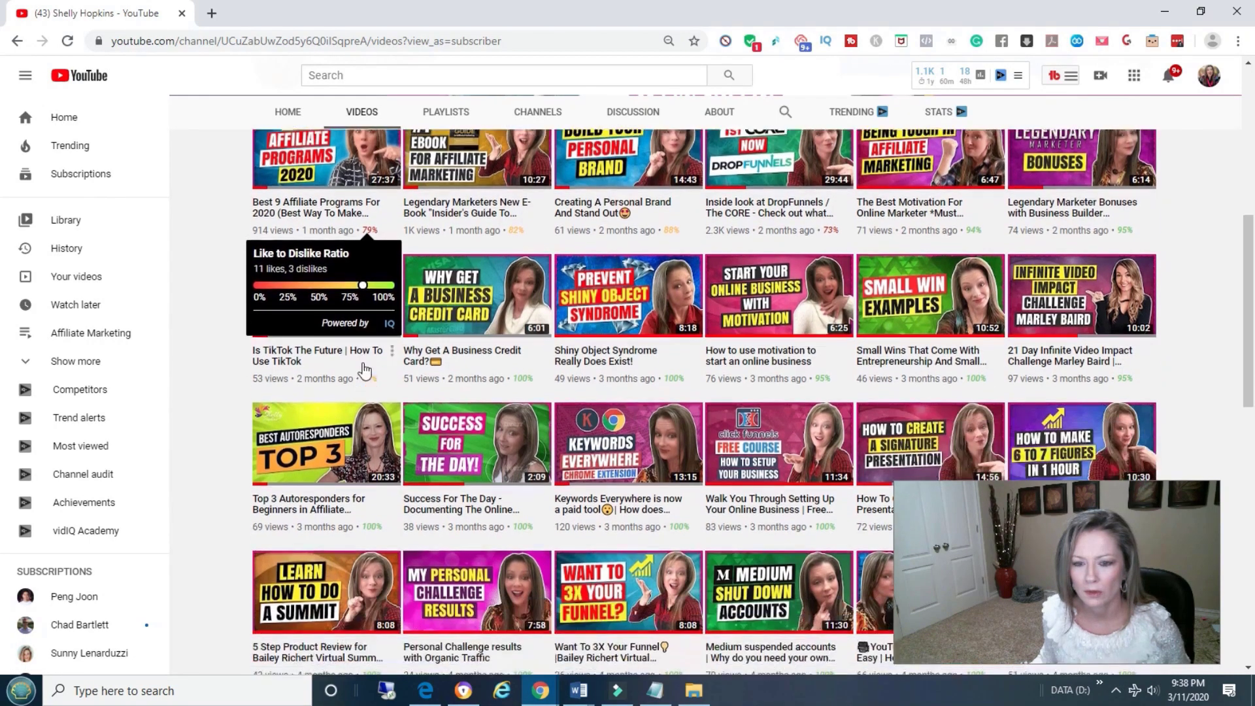
scroll(364, 370, "down", 1)
scroll(364, 370, "down", 2)
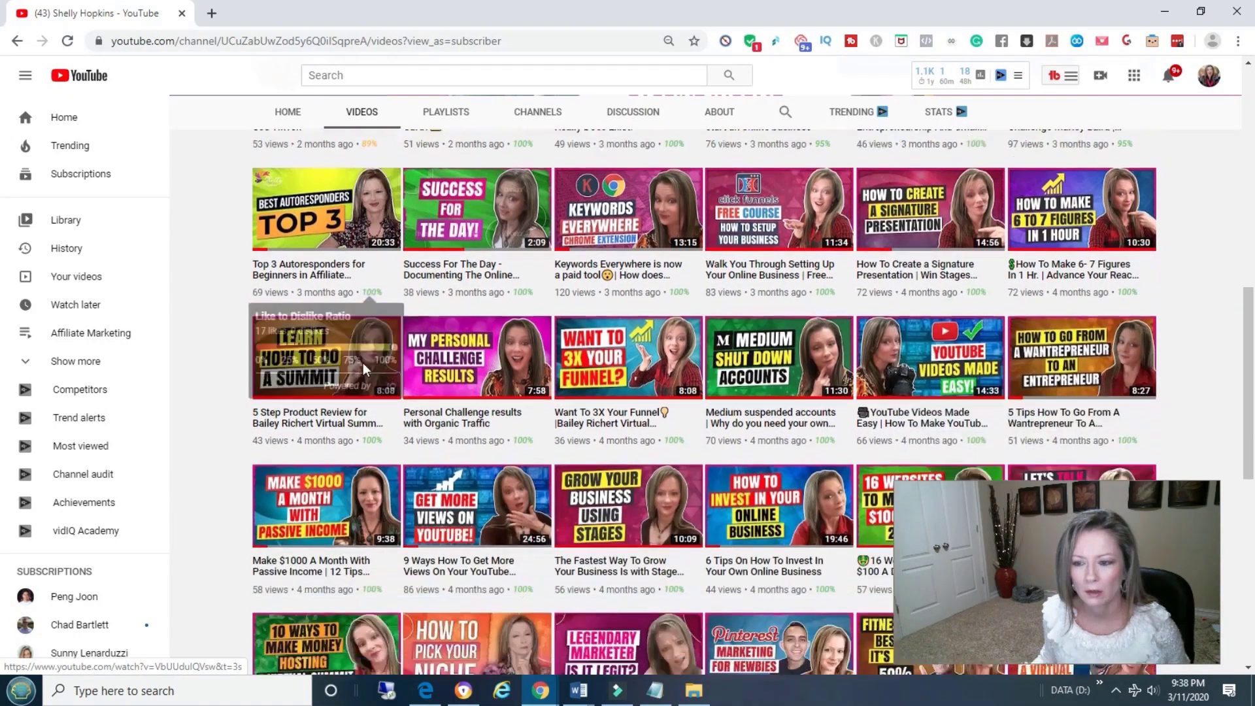
scroll(363, 368, "down", 1)
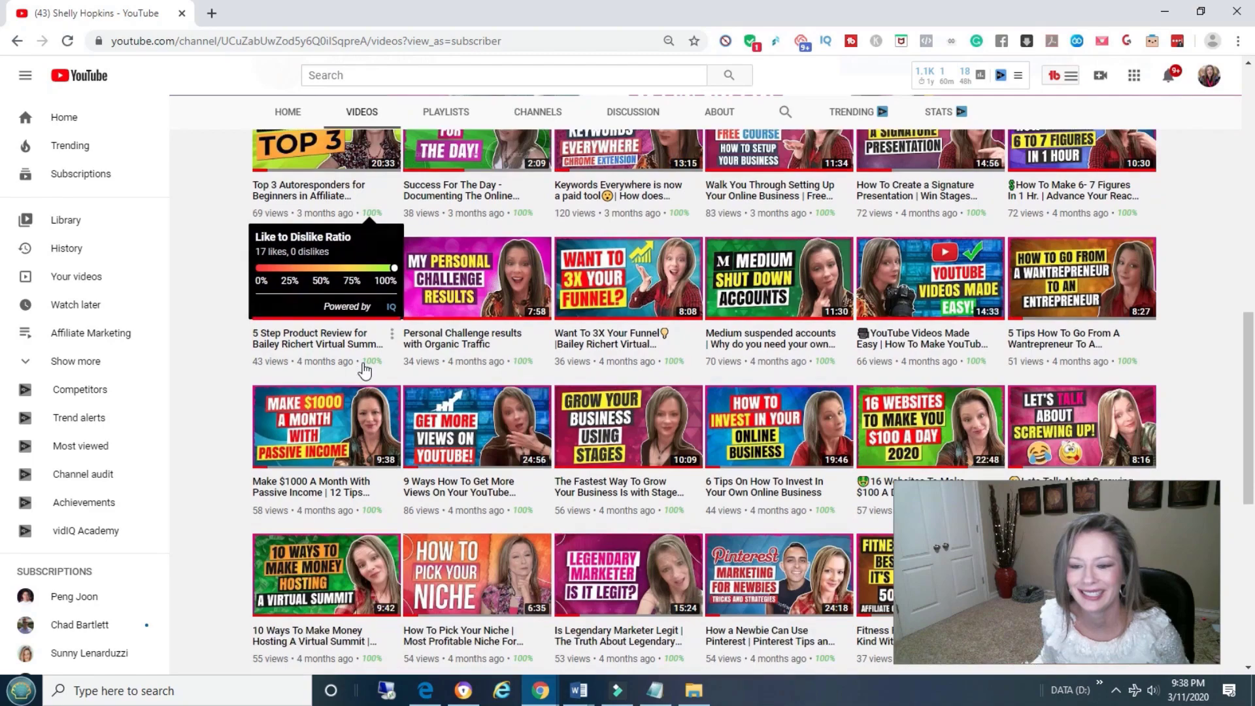
scroll(364, 368, "down", 2)
scroll(365, 369, "down", 1)
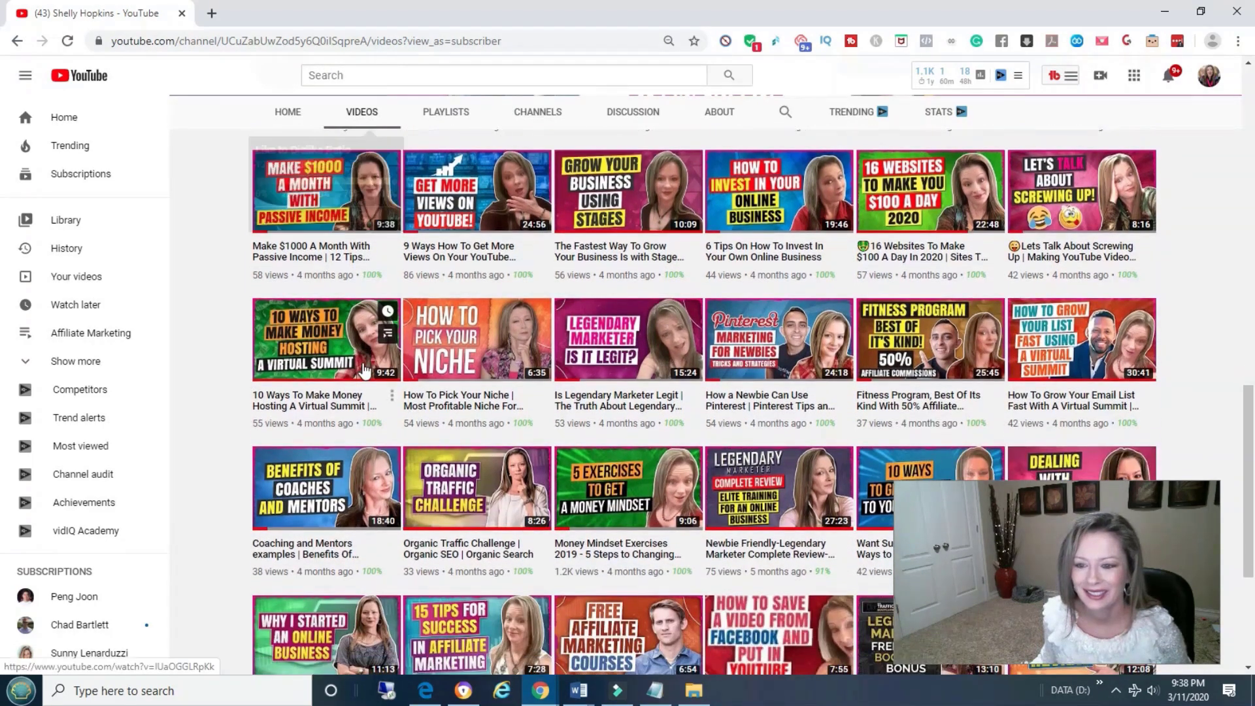
left_click(759, 484)
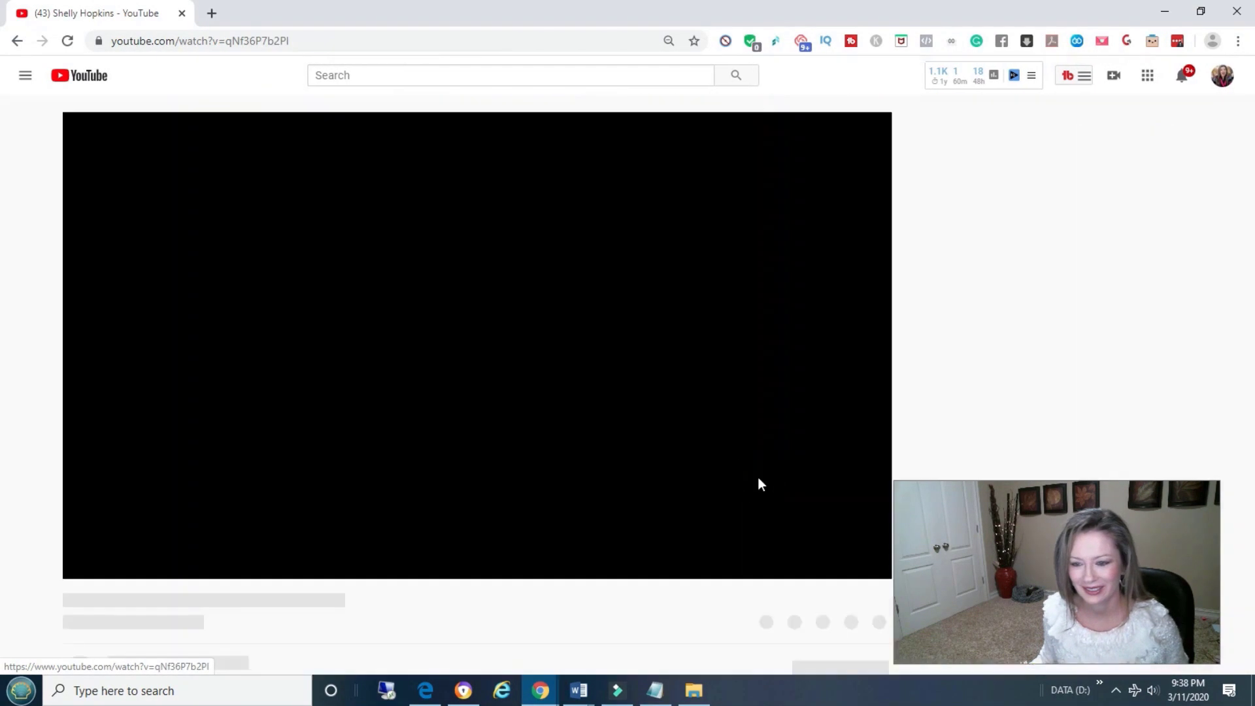
- Pause the Legendary Marketer review video and copy its share link
left_click(88, 566)
scroll(273, 474, "down", 4)
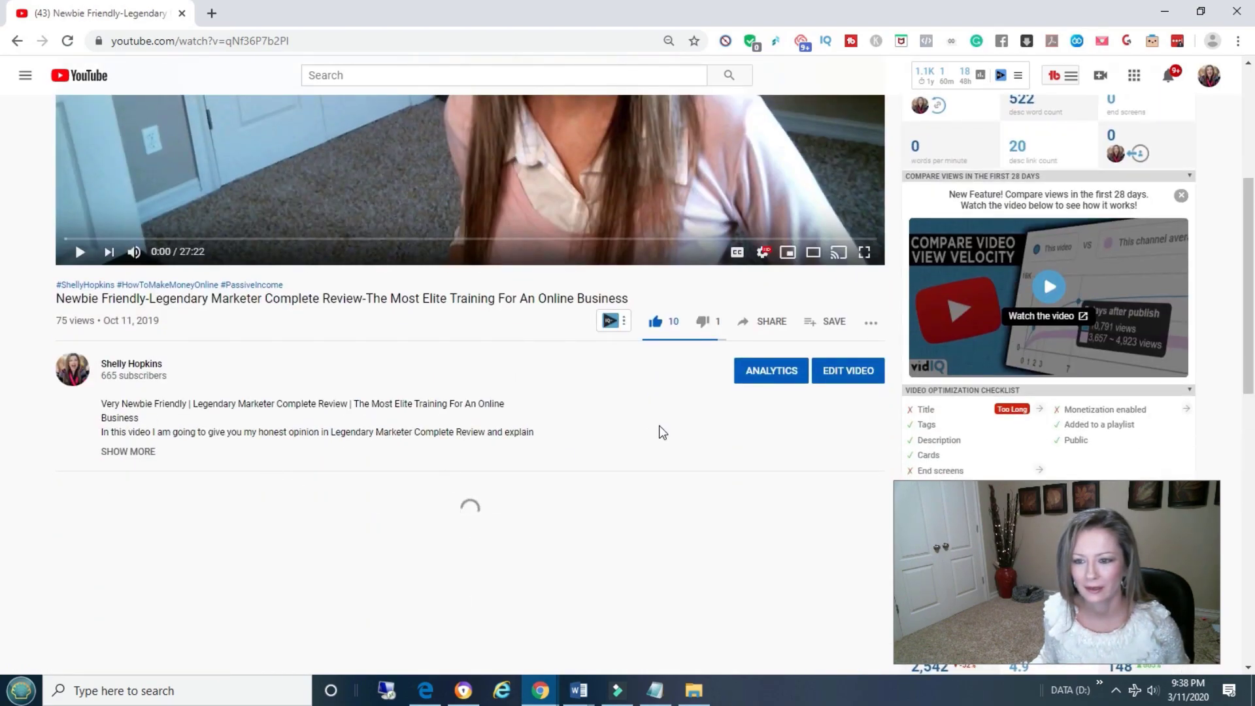
left_click(772, 321)
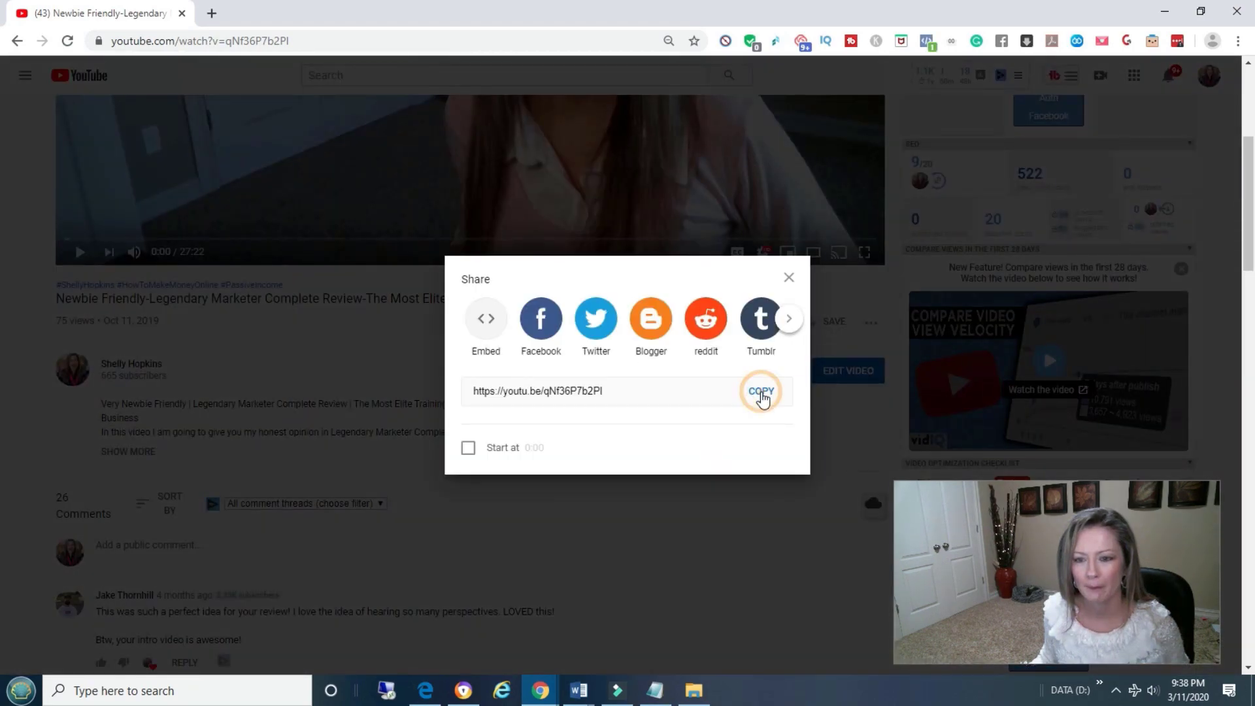
left_click(762, 392)
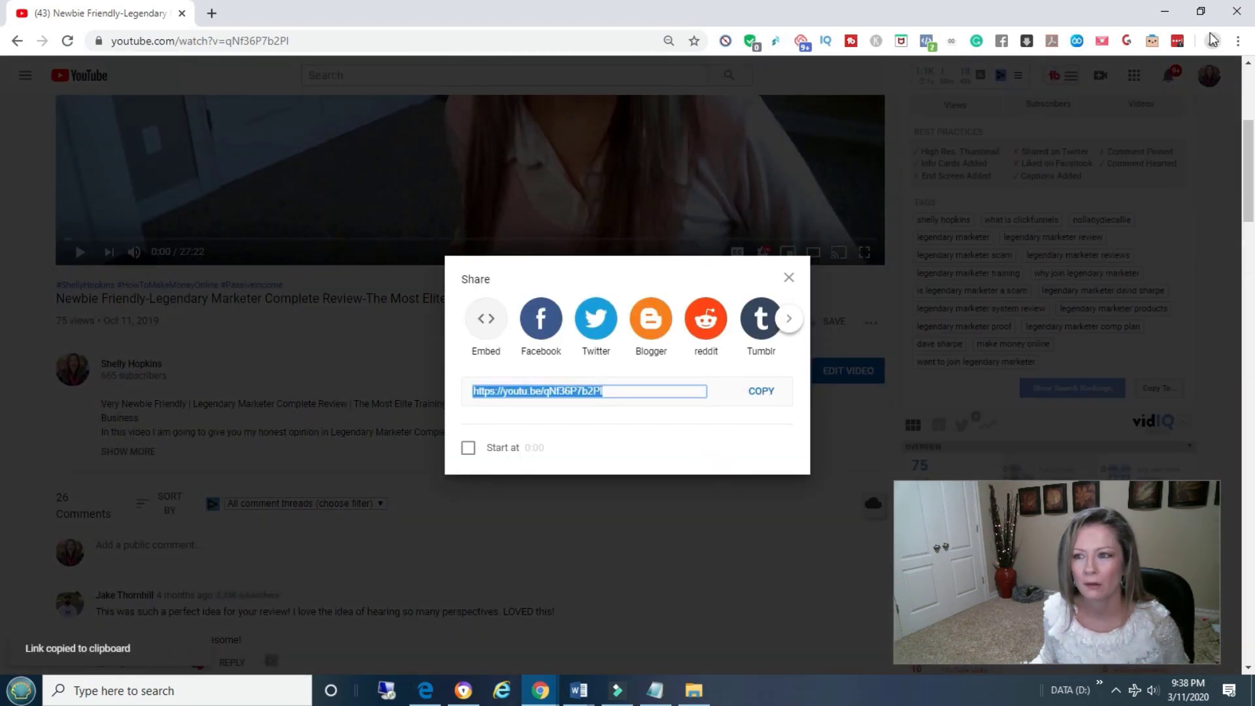
- Switch to the new DropFunnels post and paste the YouTube link below the opening paragraph to embed the video
left_click(1159, 13)
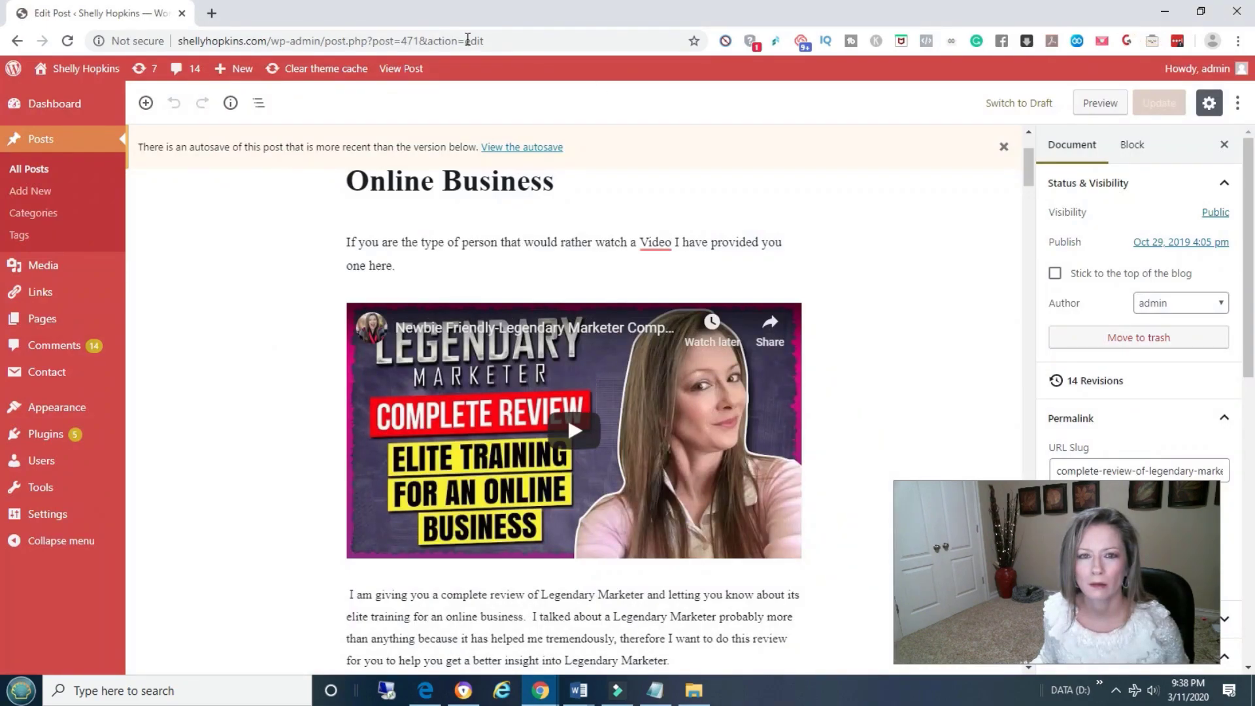
left_click(542, 690)
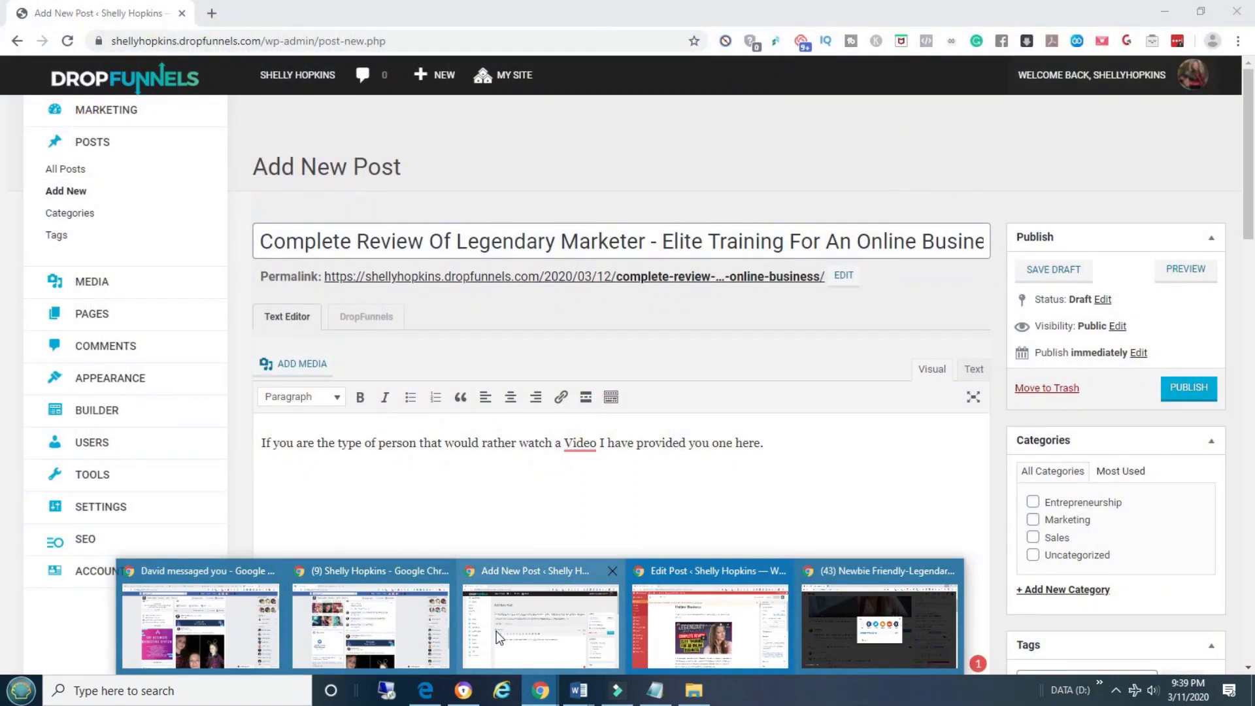
left_click(496, 630)
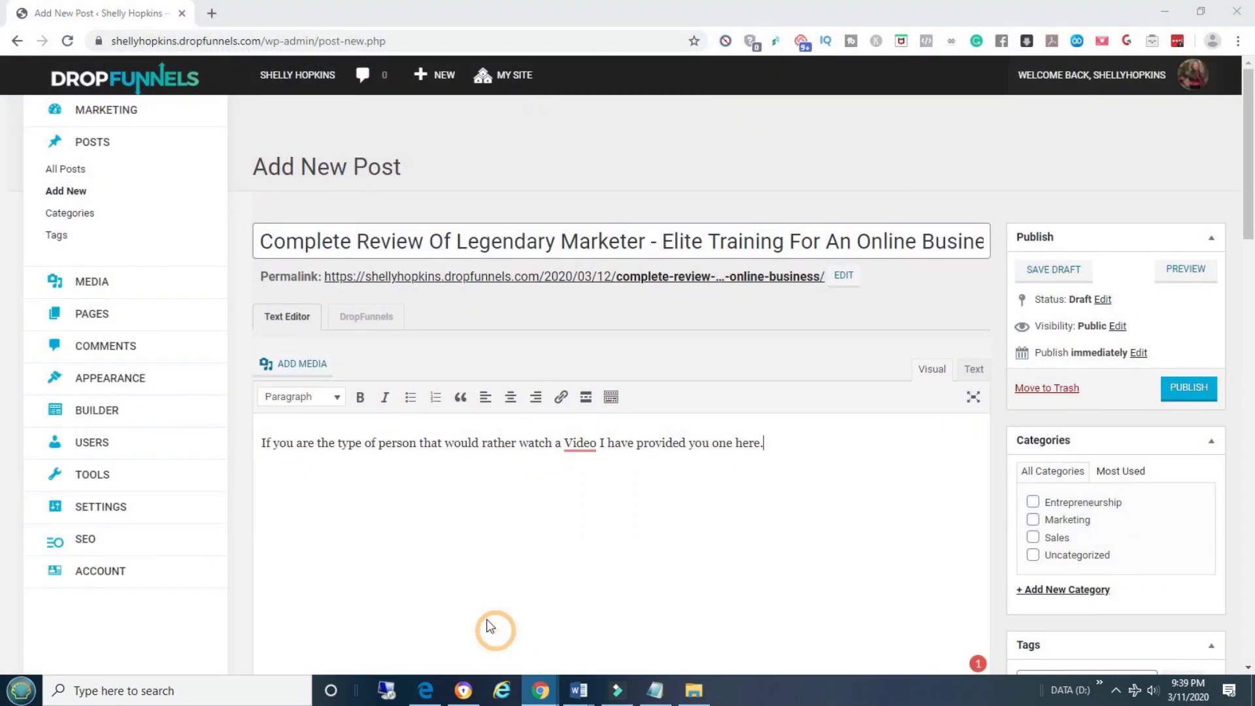
key("ctrl+v")
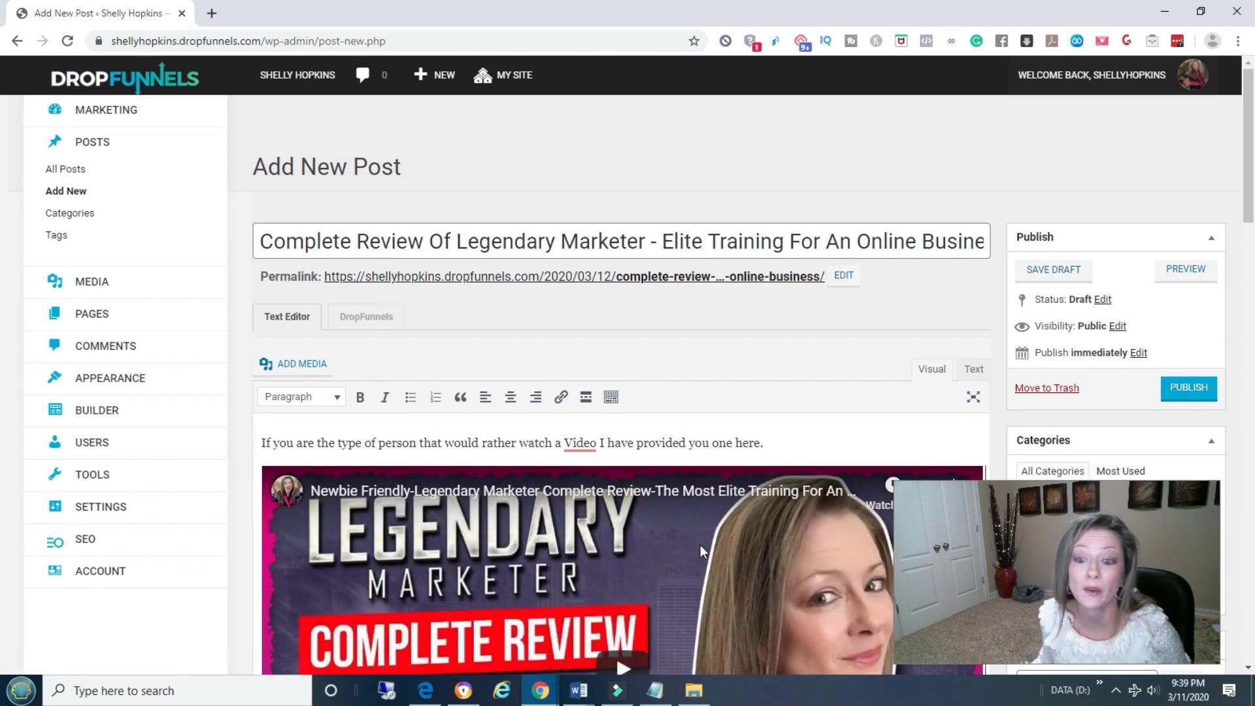
scroll(708, 553, "down", 2)
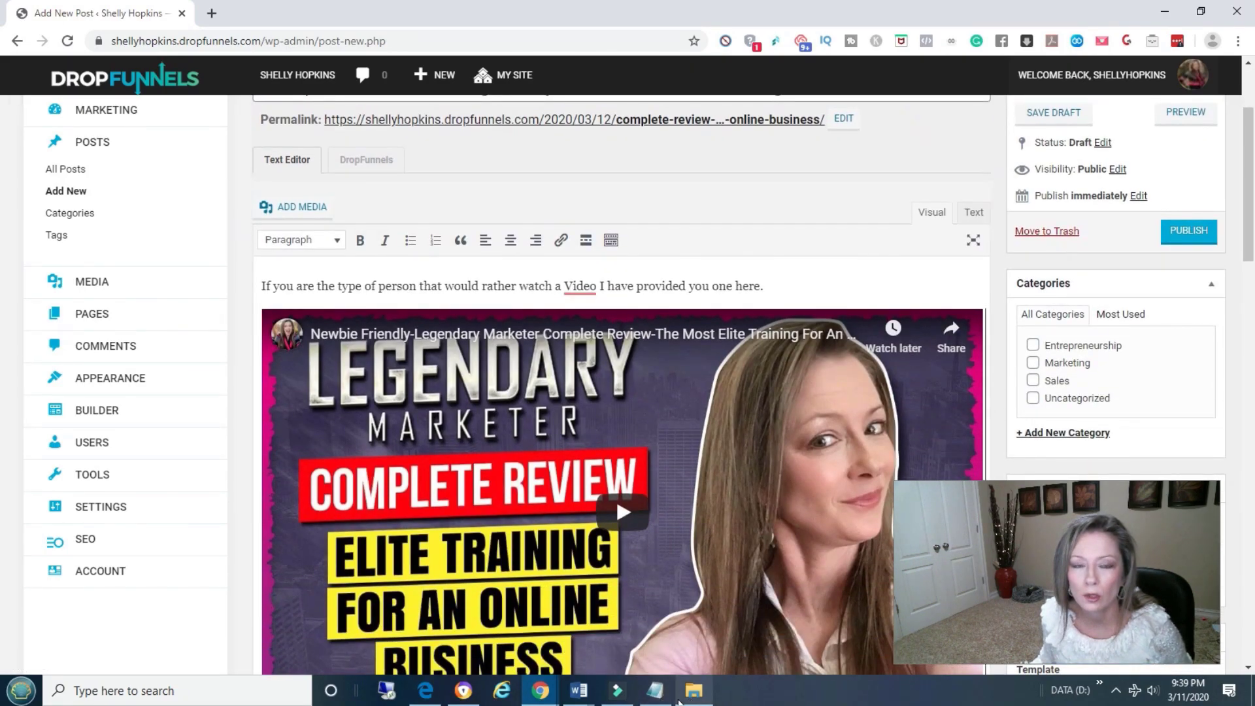
- Switch to the WordPress post and copy everything below the video, from "I am giving you a complete review" through the closing affiliate disclaimer
mouse_move(692, 700)
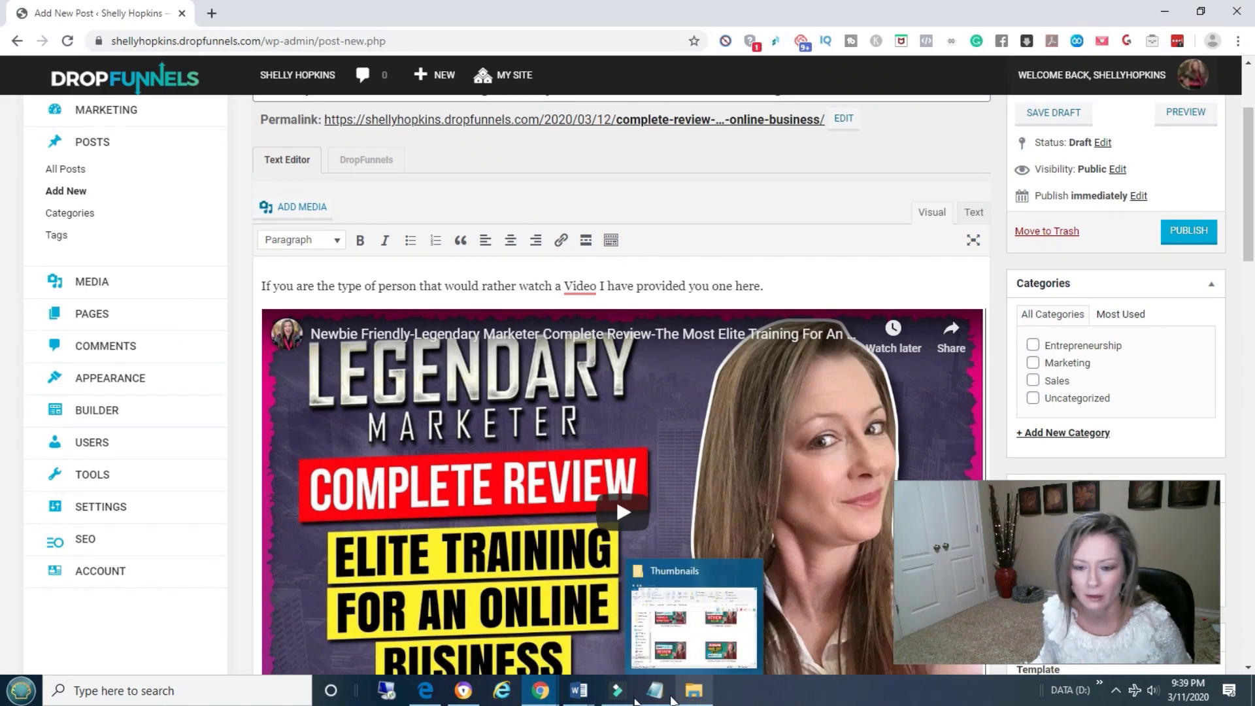
mouse_move(540, 694)
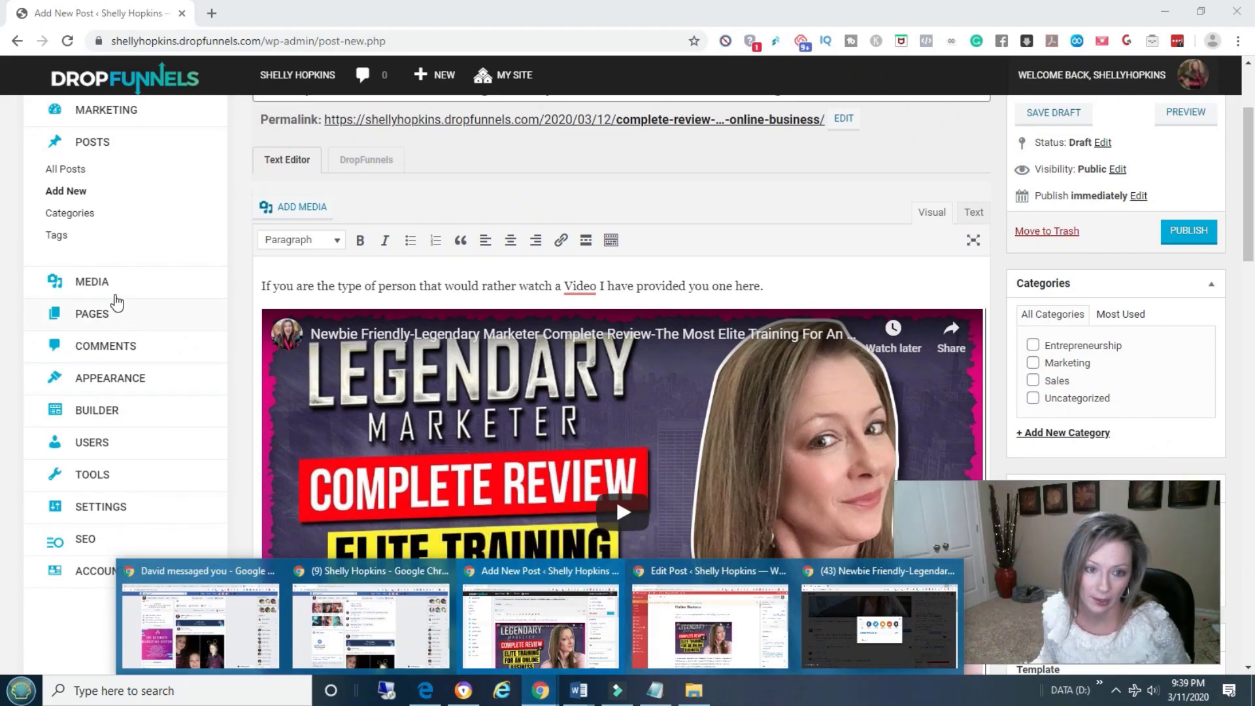
mouse_move(702, 654)
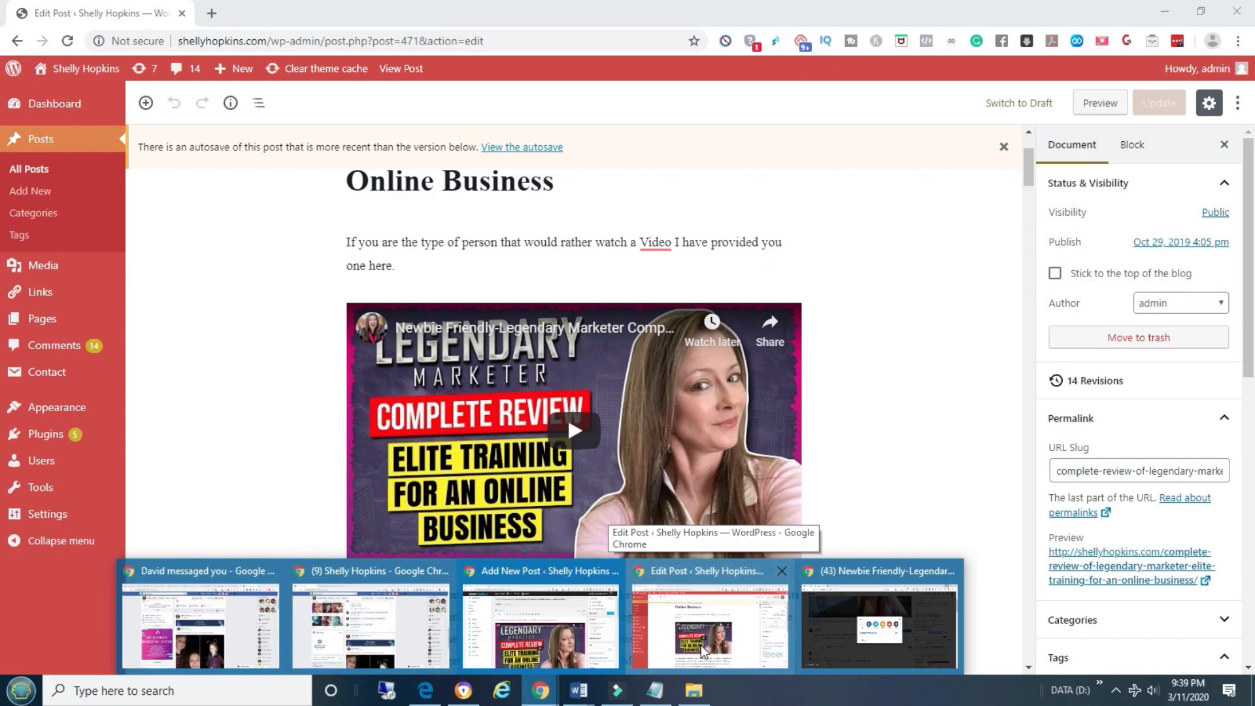
left_click(703, 650)
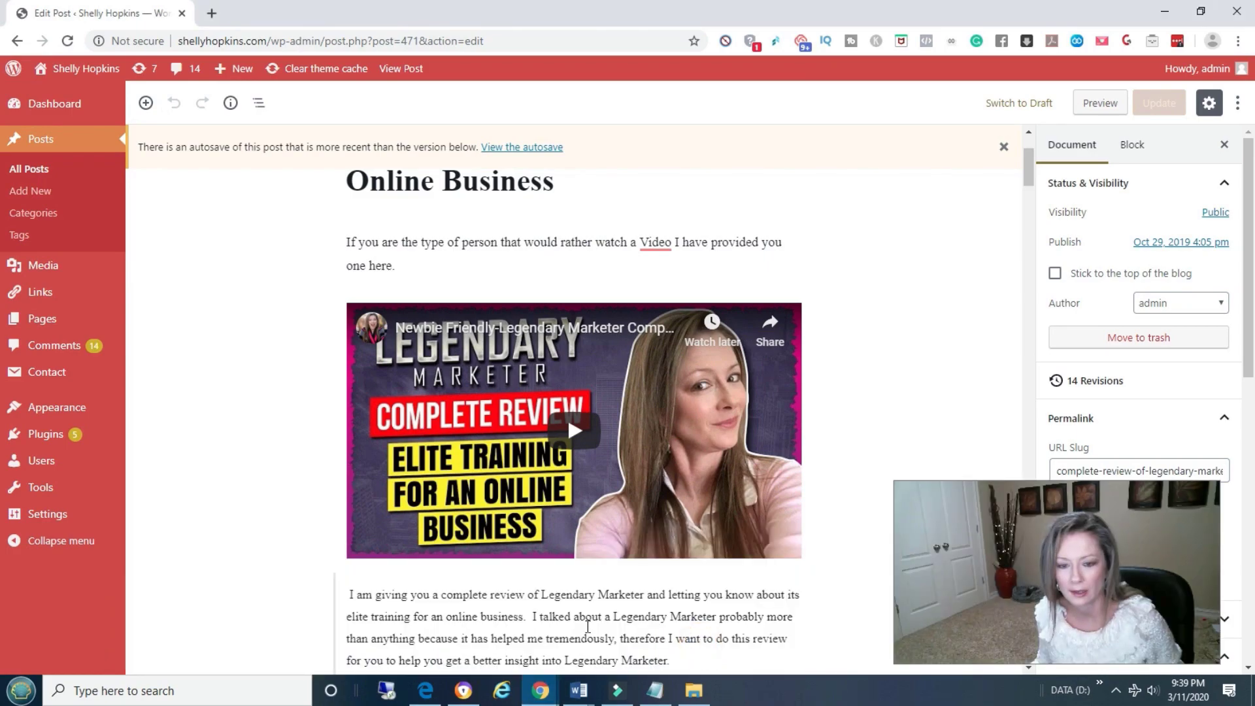
scroll(583, 623, "down", 3)
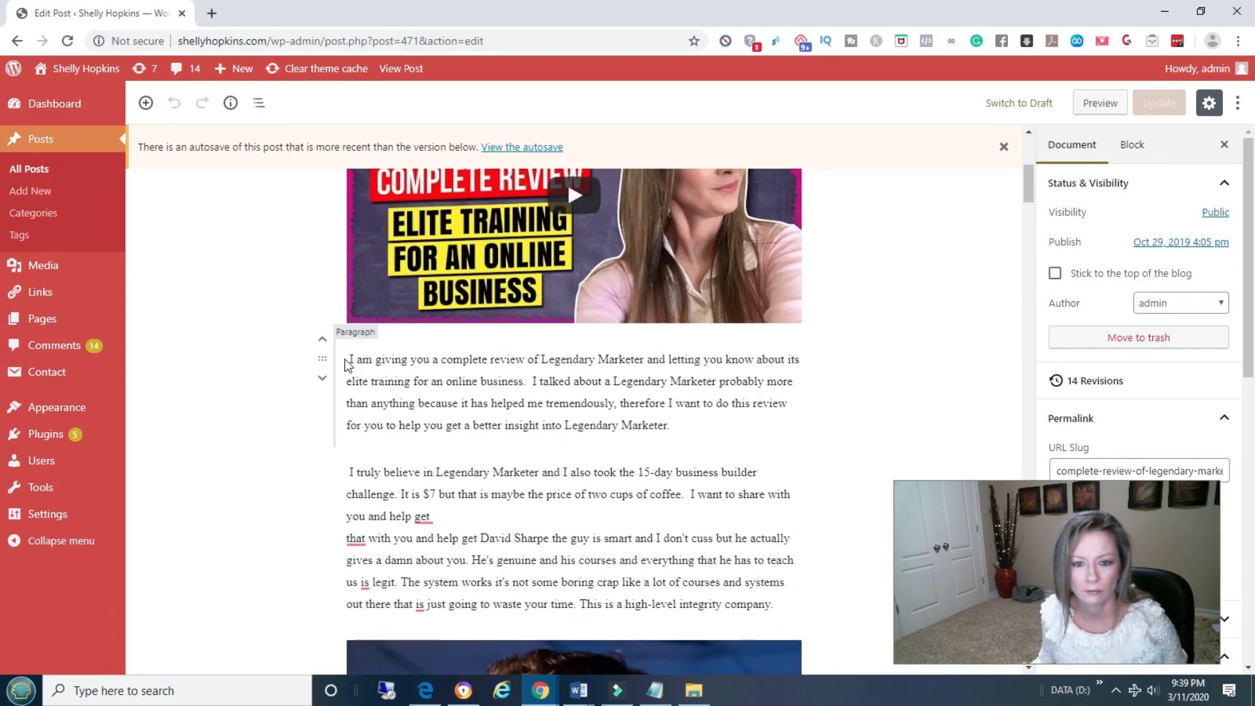
left_click(384, 368)
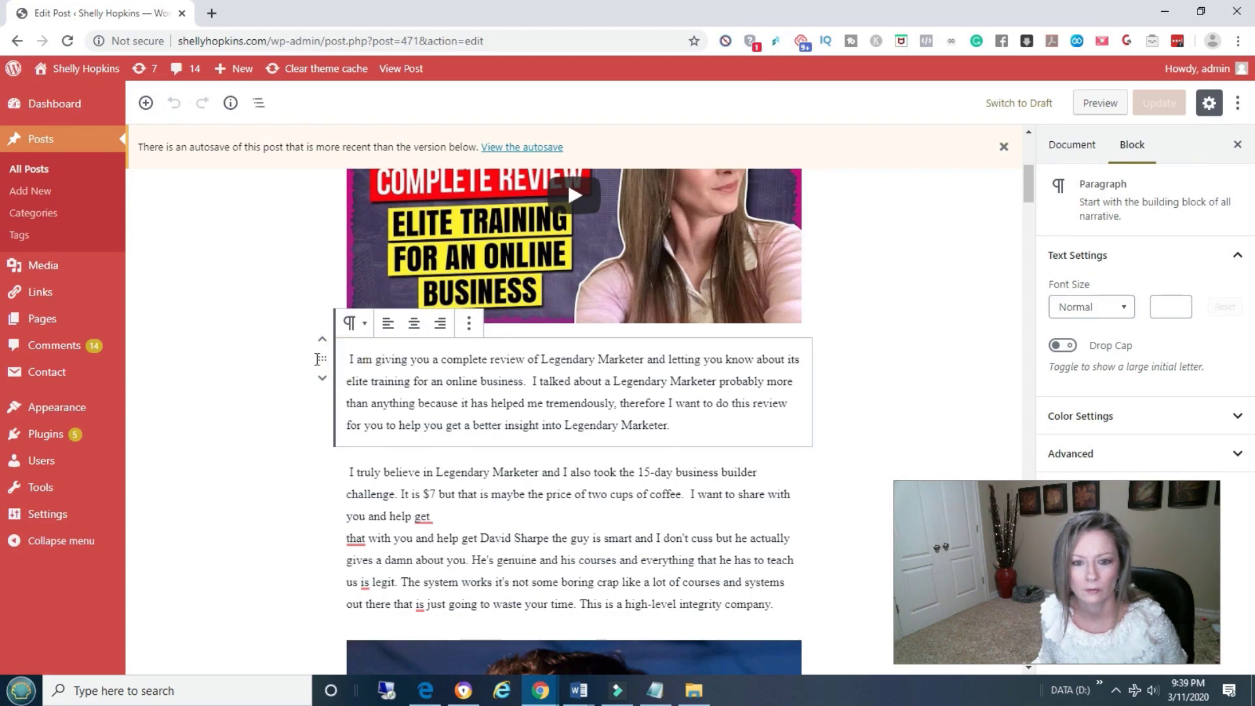
left_click(233, 364)
left_click_drag(345, 360, 769, 572)
scroll(756, 570, "down", 5)
scroll(769, 571, "down", 15)
scroll(769, 572, "down", 15)
scroll(769, 572, "down", 10)
scroll(770, 571, "down", 10)
scroll(770, 571, "down", 10)
scroll(771, 572, "down", 10)
scroll(770, 572, "down", 8)
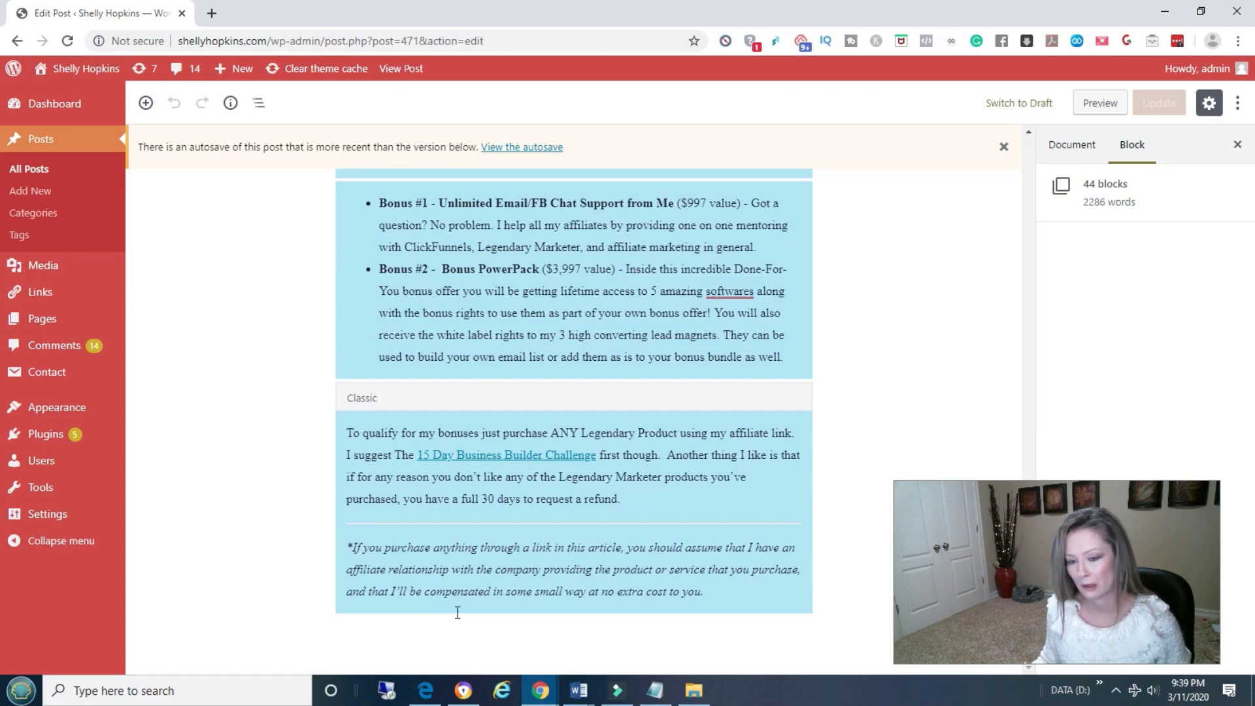
- Switch back to the DropFunnels post and paste the copied WordPress content on a new line below the embedded video
left_click(540, 695)
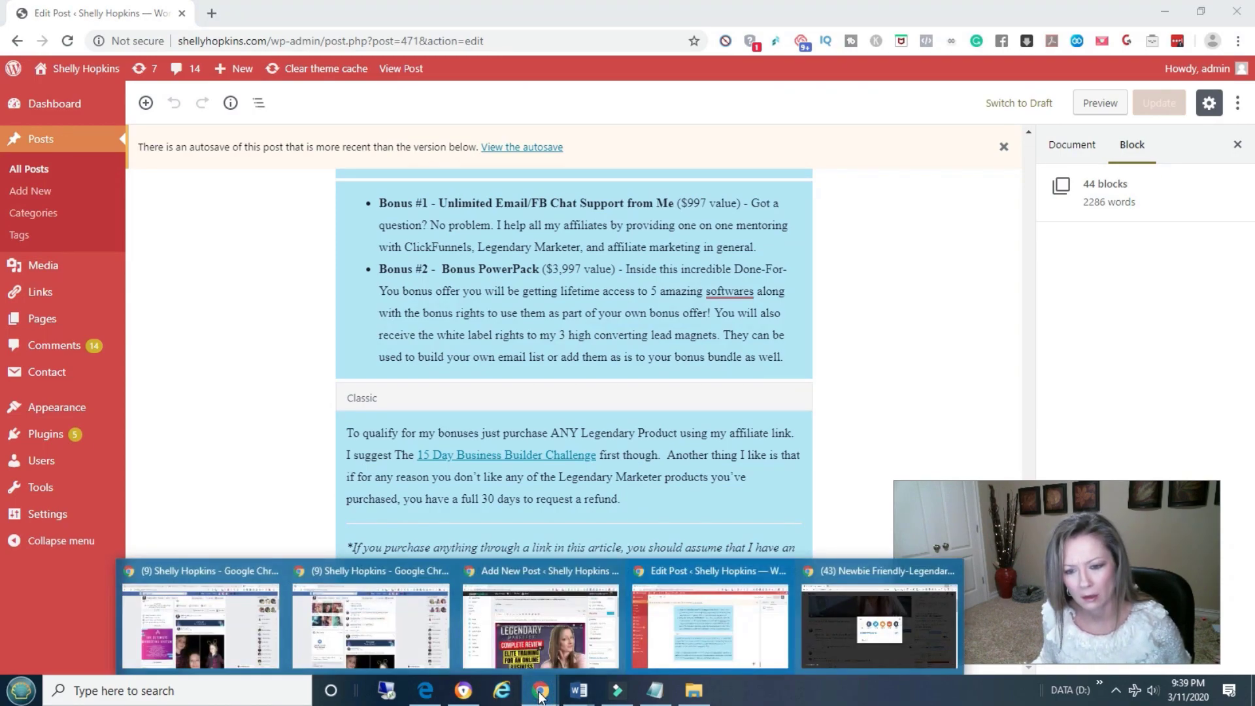
mouse_move(533, 649)
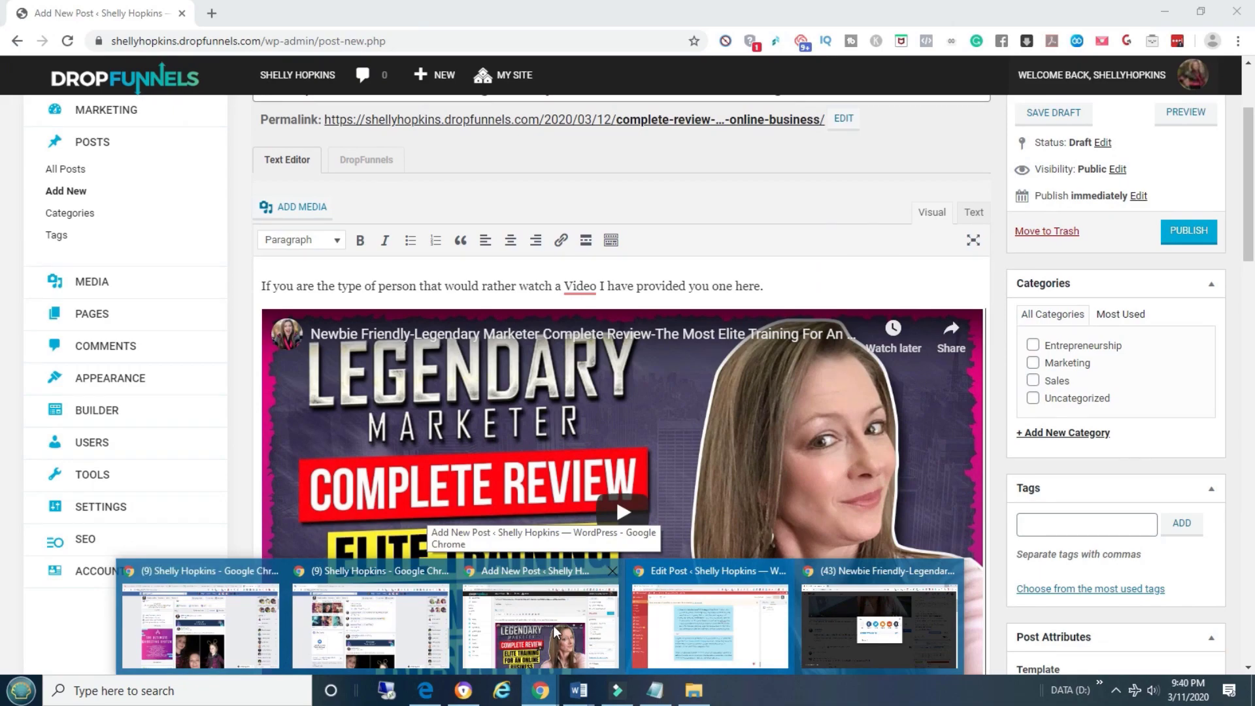
left_click(545, 630)
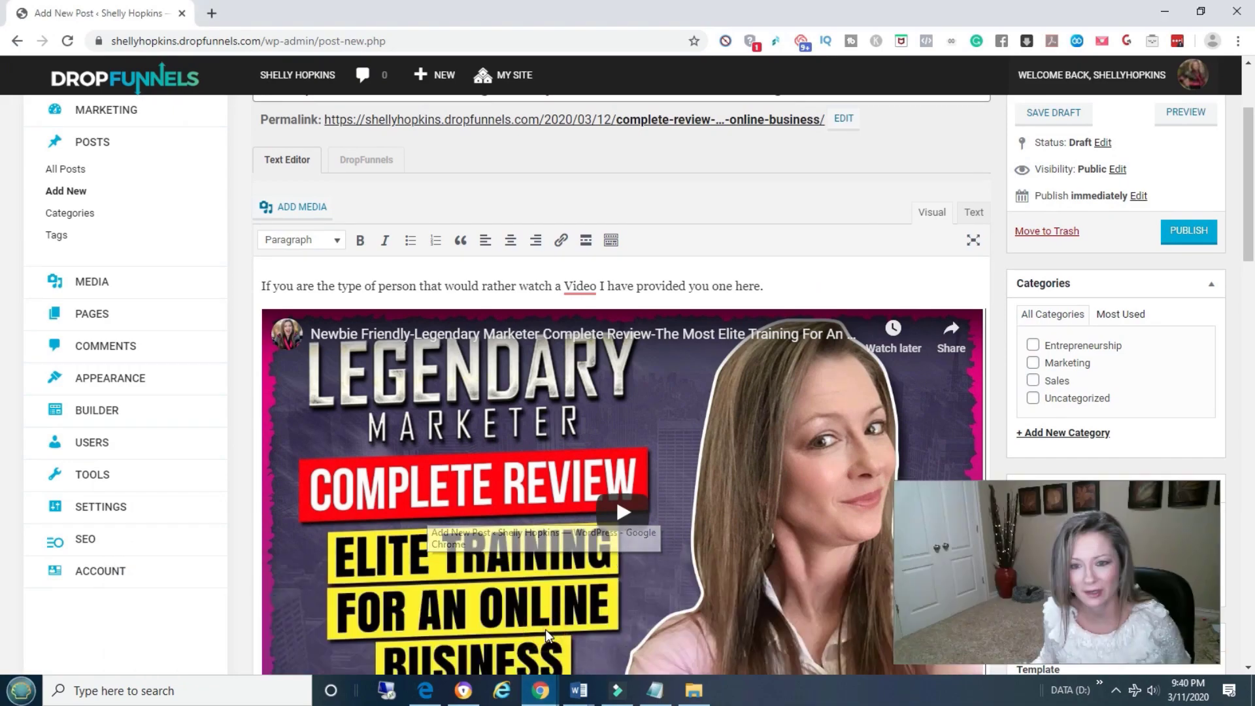
scroll(575, 552, "down", 2)
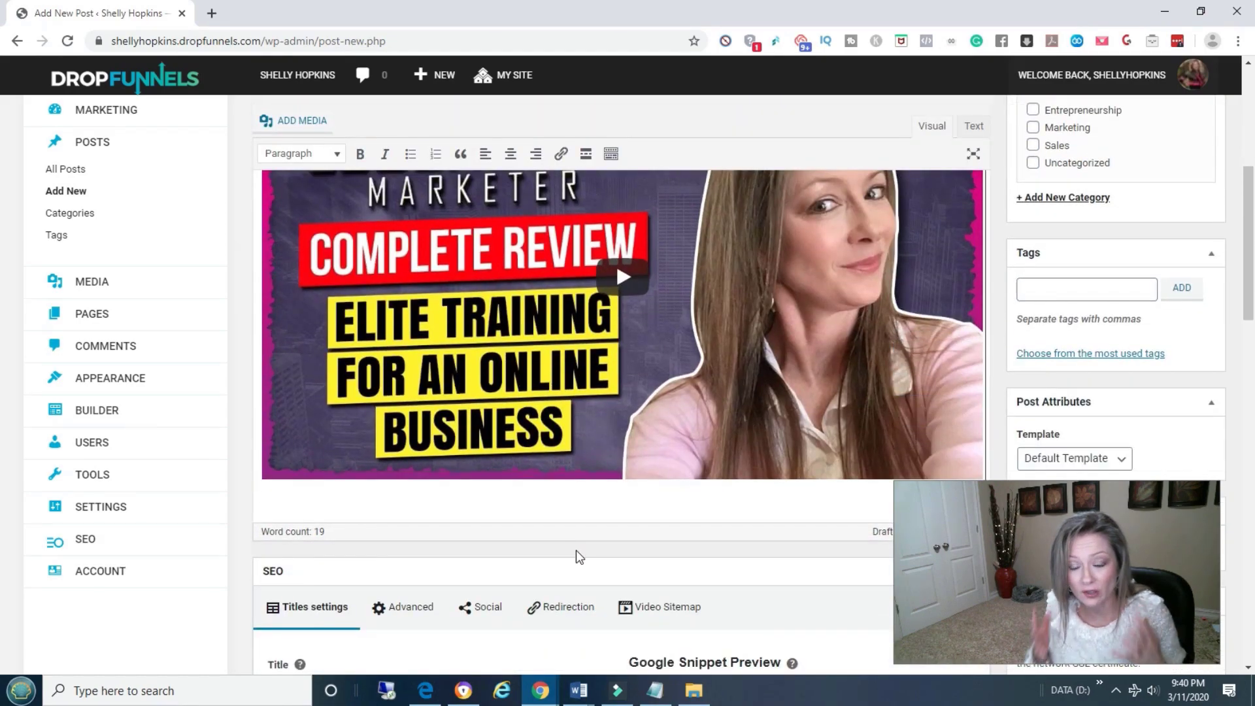
left_click(300, 500)
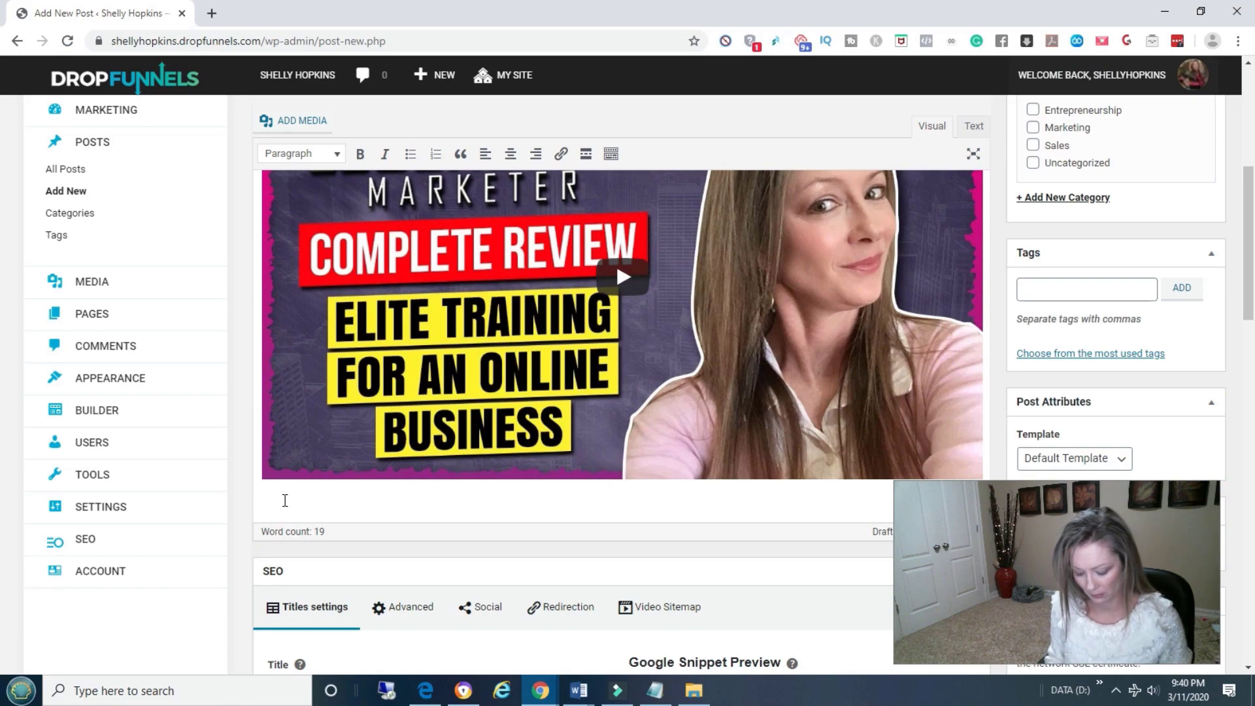
left_click(285, 500)
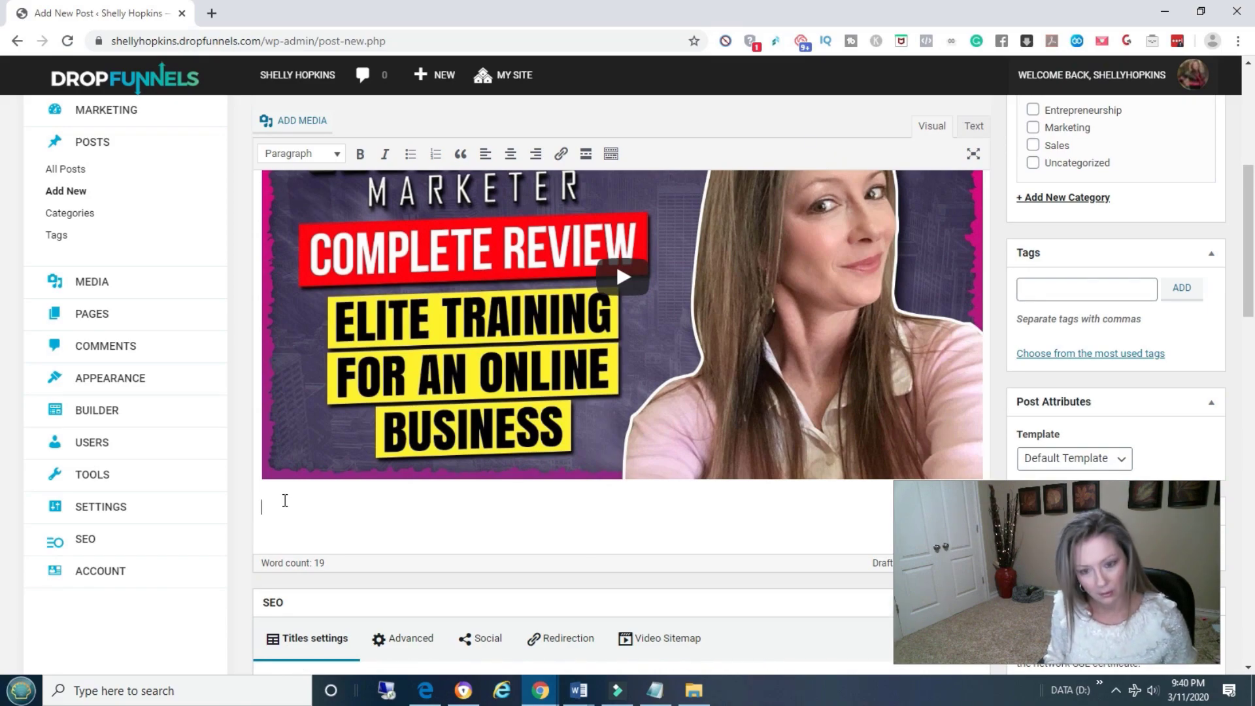
key("ctrl+v")
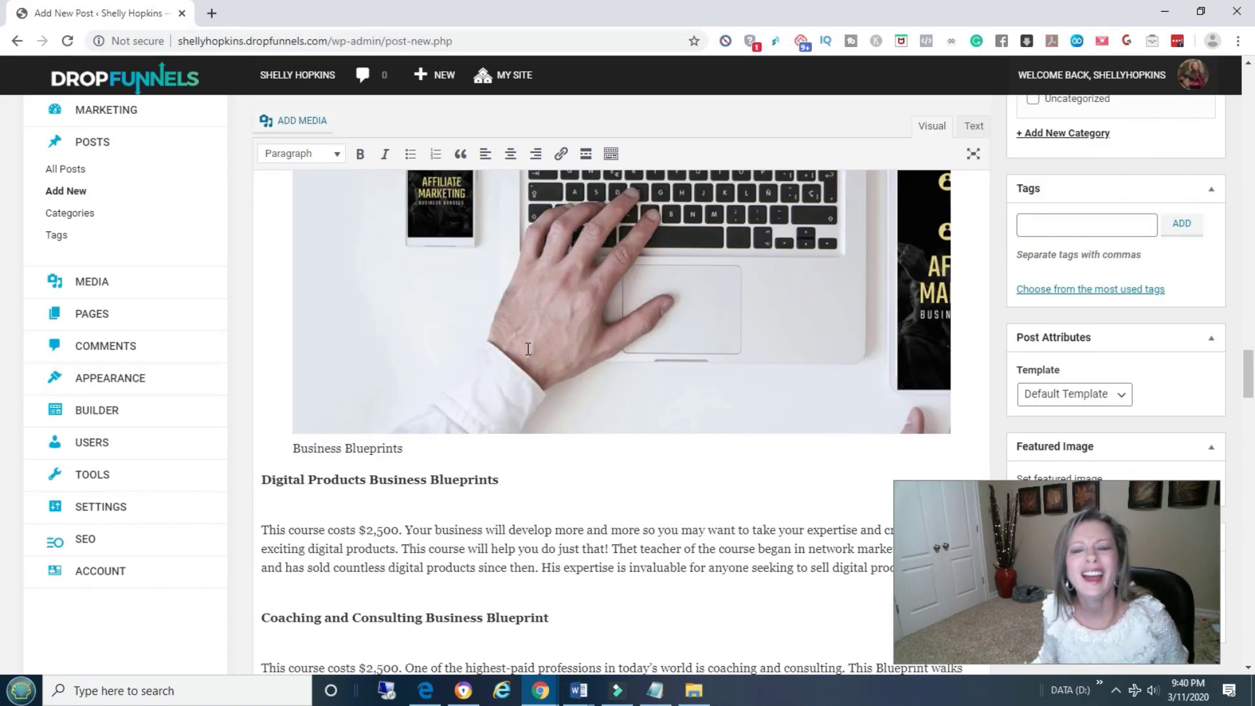
- Look over the assembled DropFunnels post, checking the title, opening paragraph, embedded video and the first pasted paragraphs
scroll(467, 351, "up", 15)
scroll(545, 350, "up", 15)
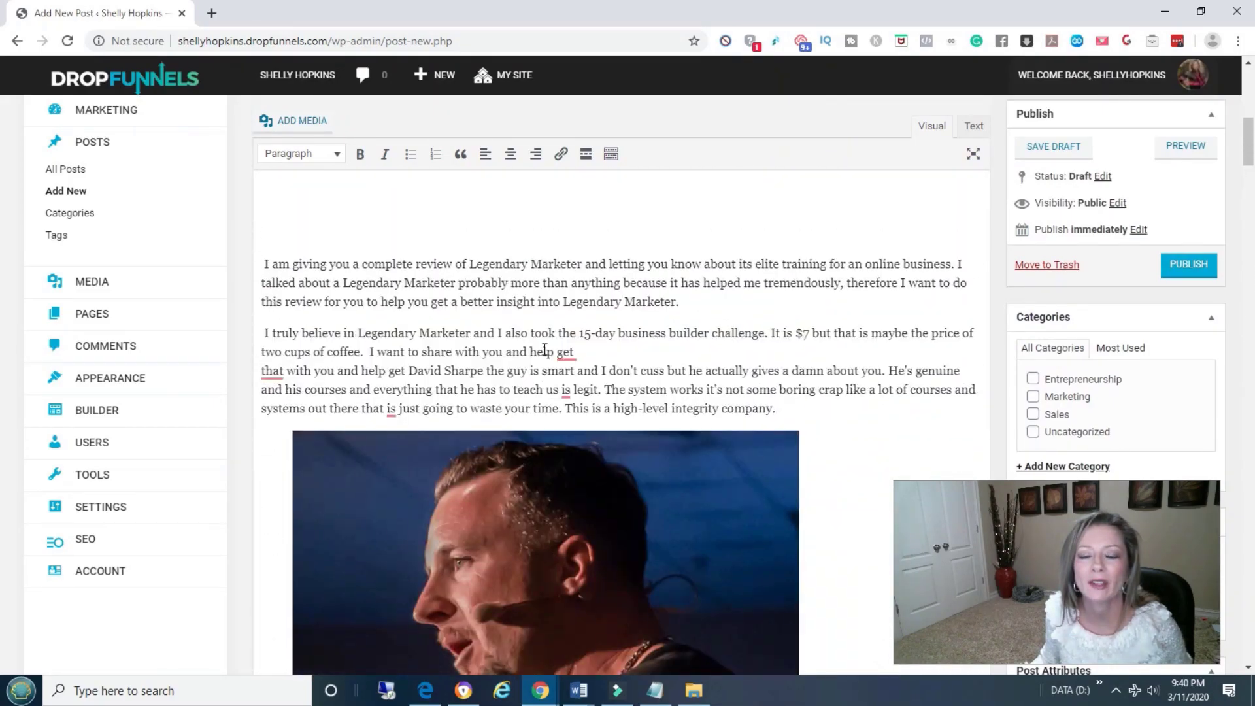
scroll(545, 350, "up", 10)
scroll(546, 351, "down", 5)
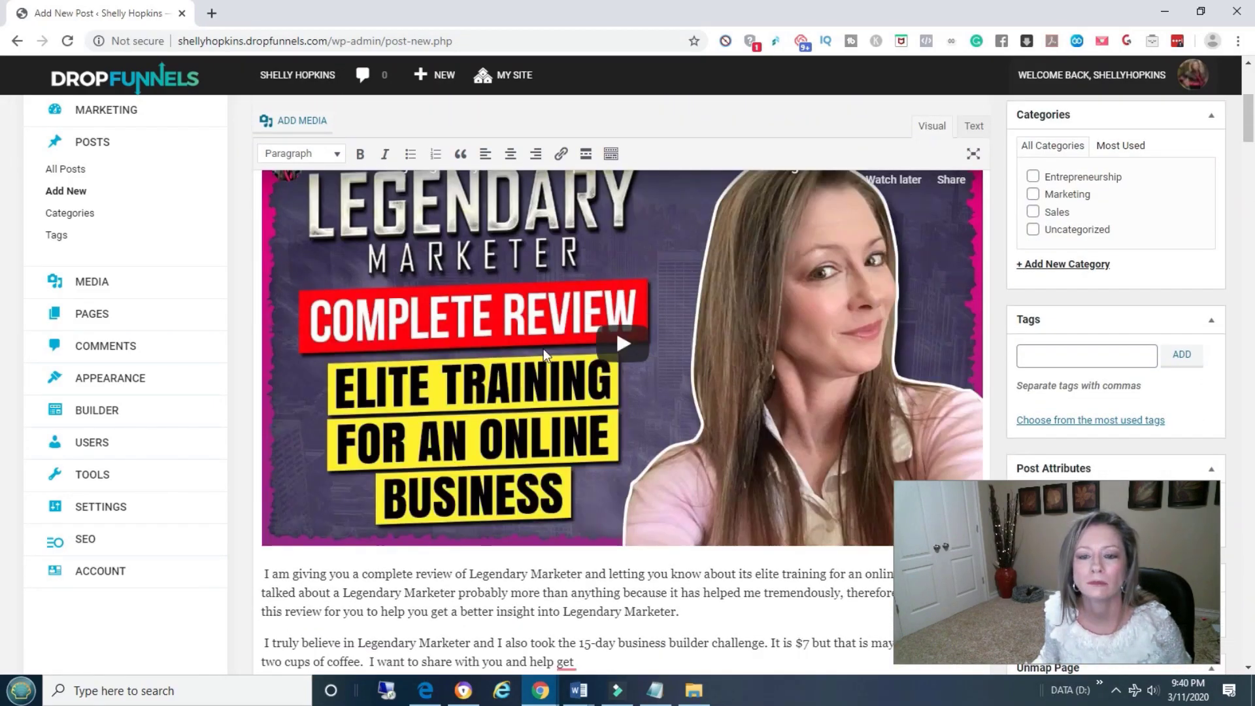
scroll(544, 353, "up", 3)
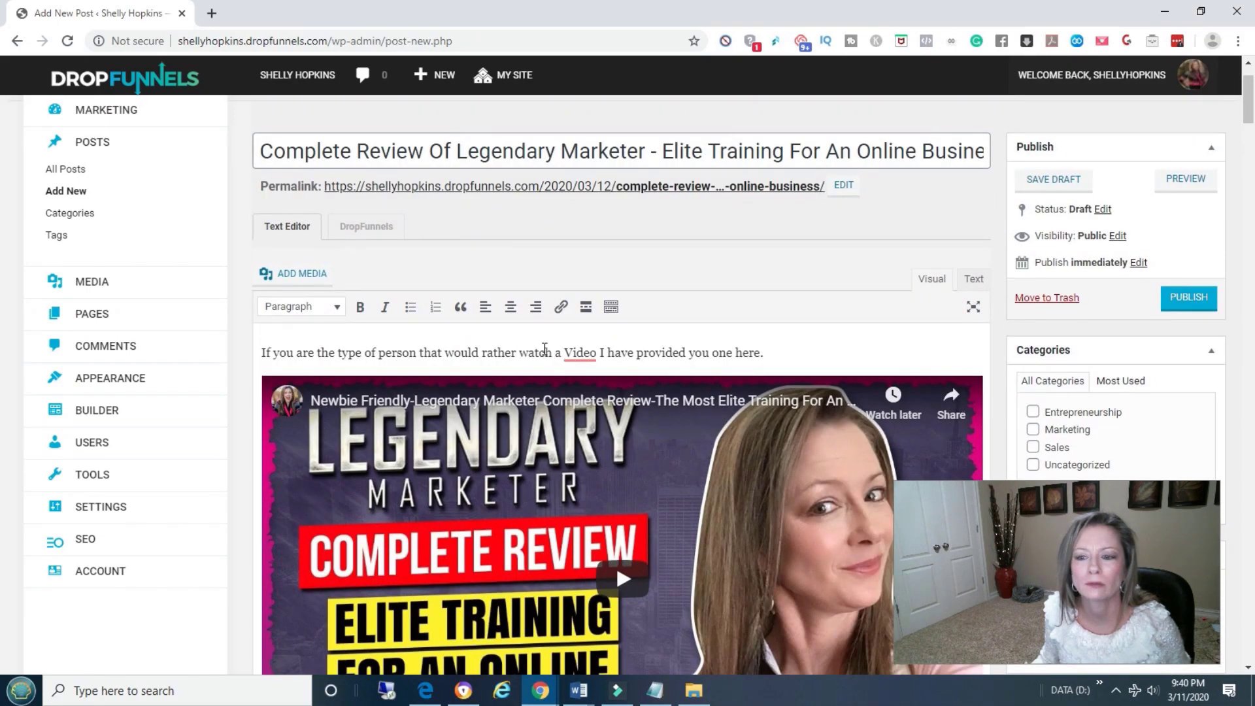
scroll(544, 352, "down", 6)
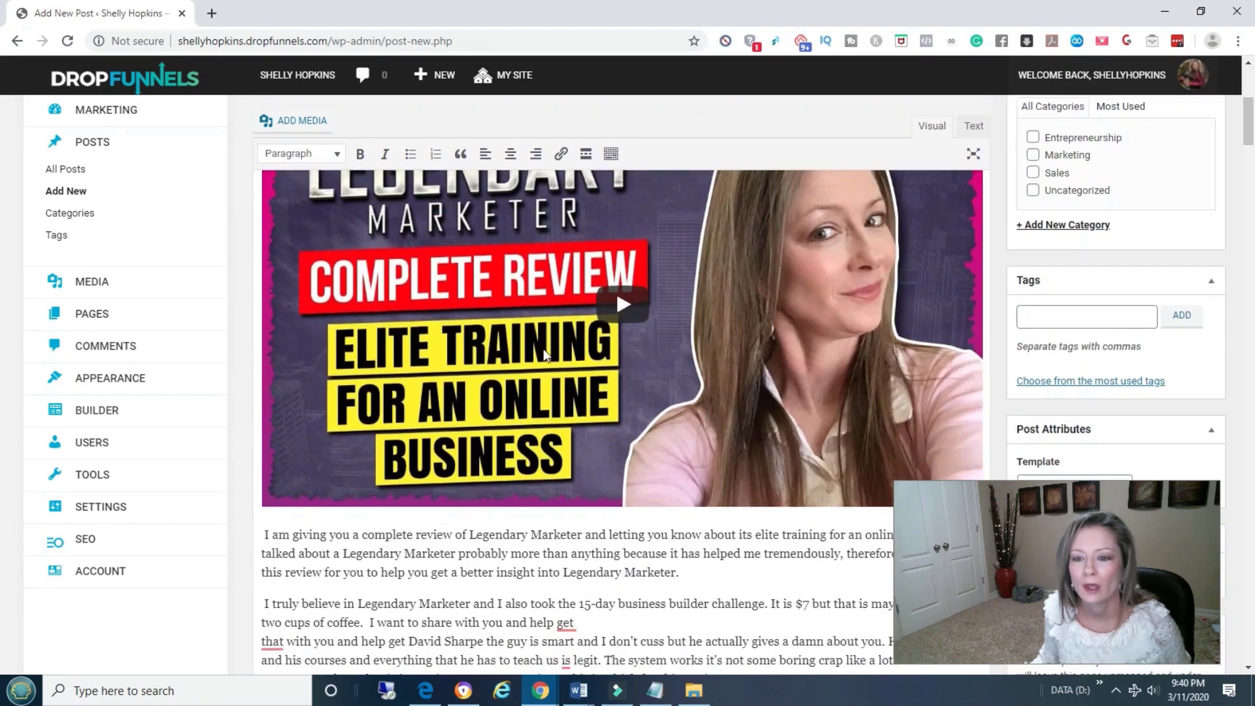
scroll(667, 282, "up", 3)
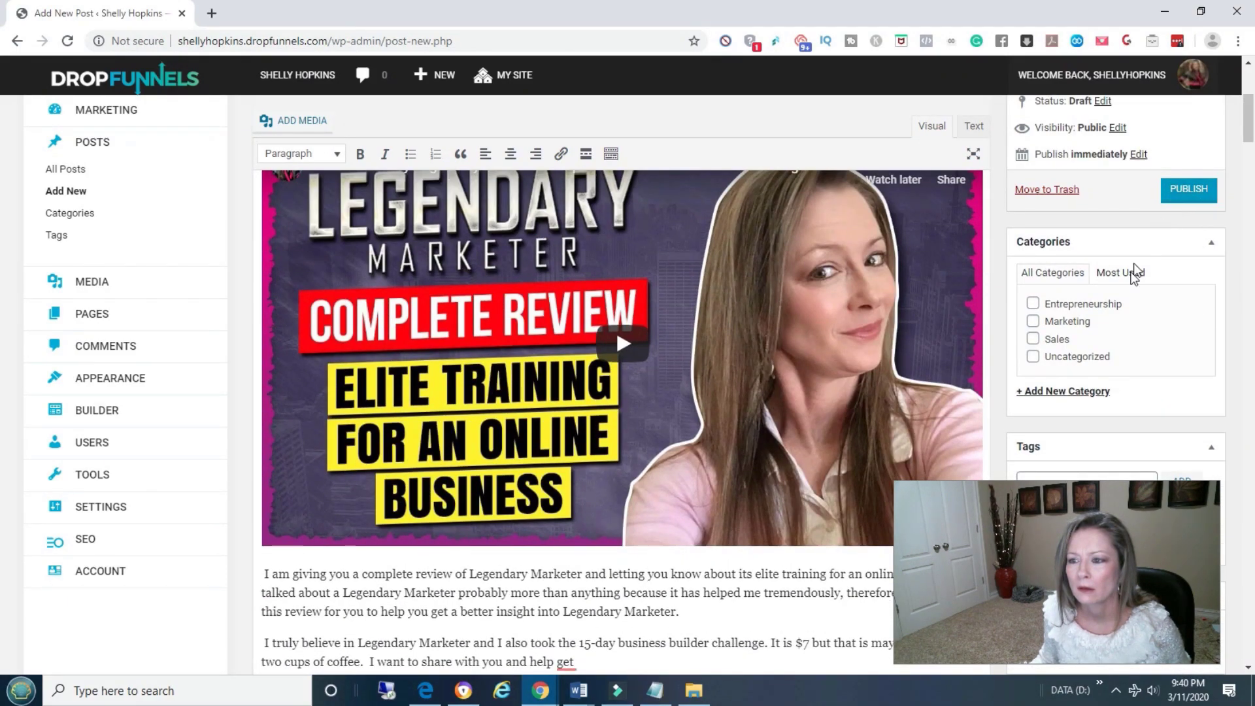
- Add the tag "legendary marketer" to the post
scroll(1114, 397, "down", 1)
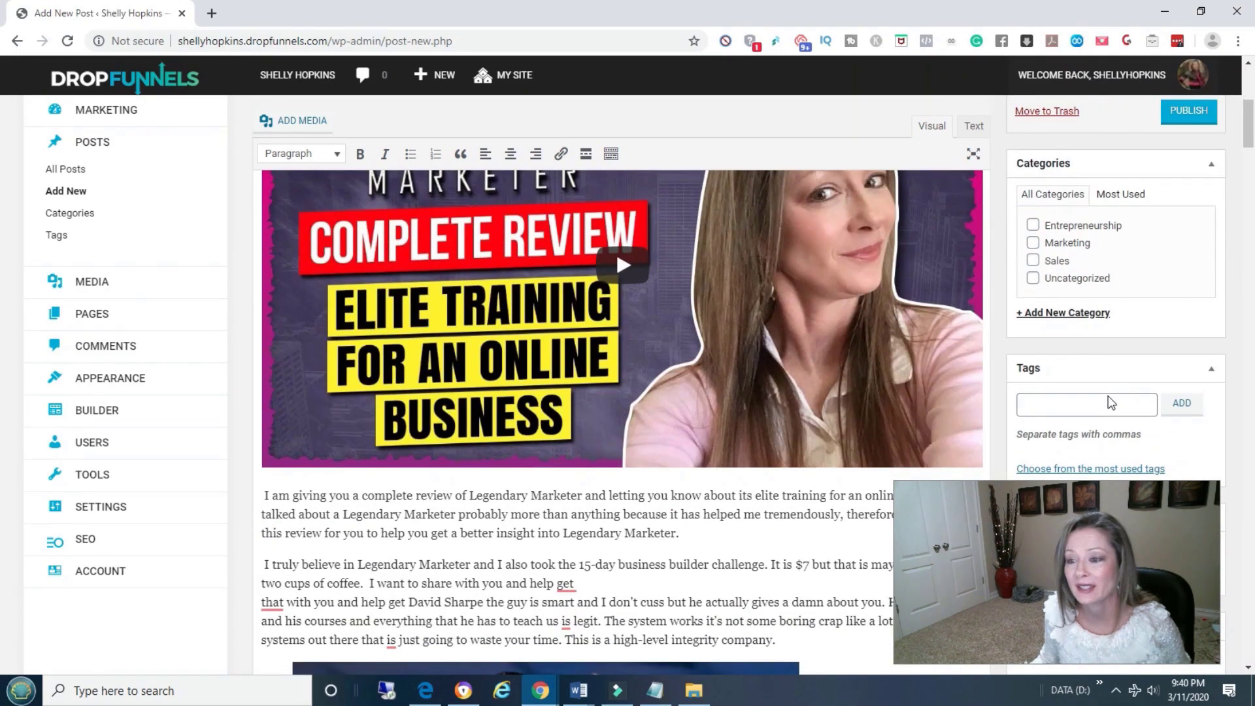
left_click(1101, 406)
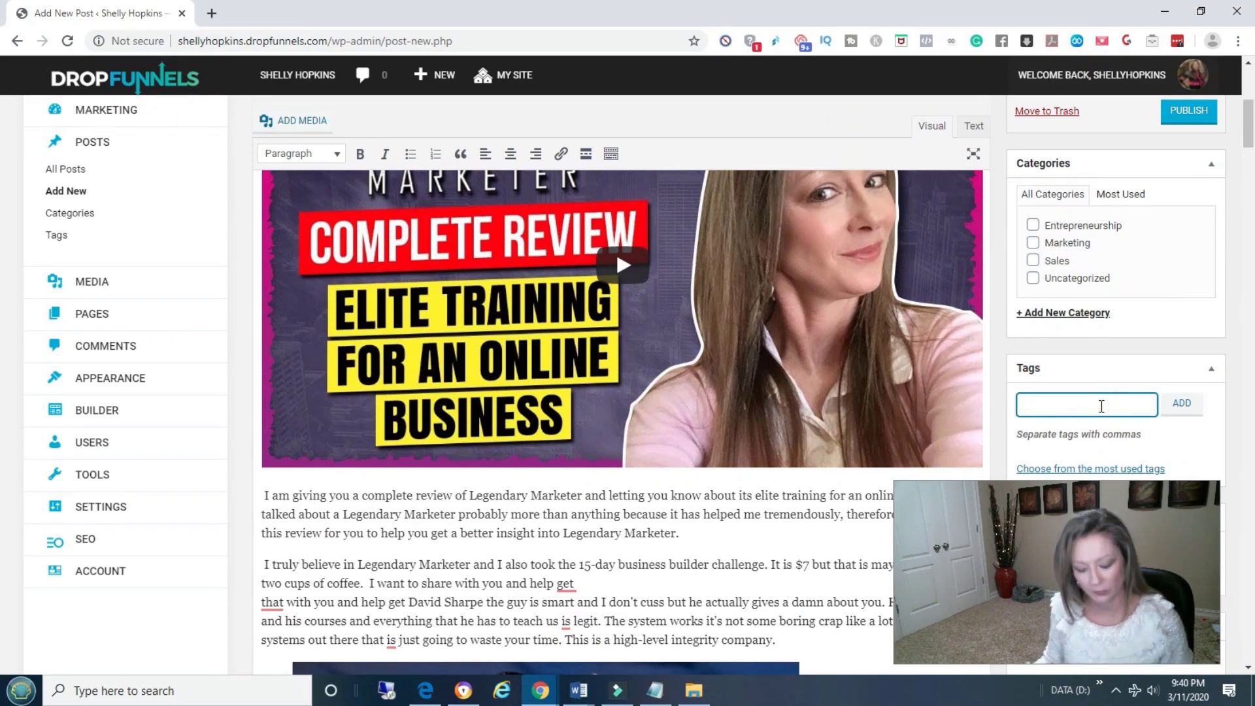
type("legenda")
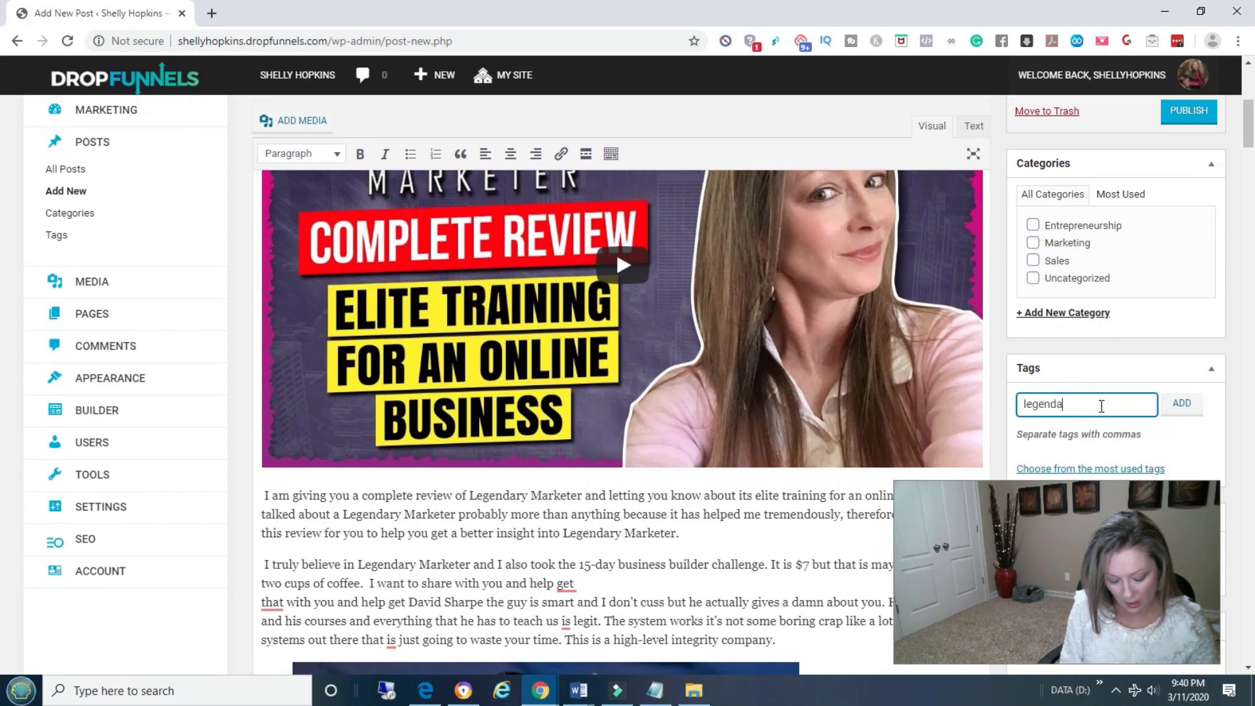
type("ry marketer")
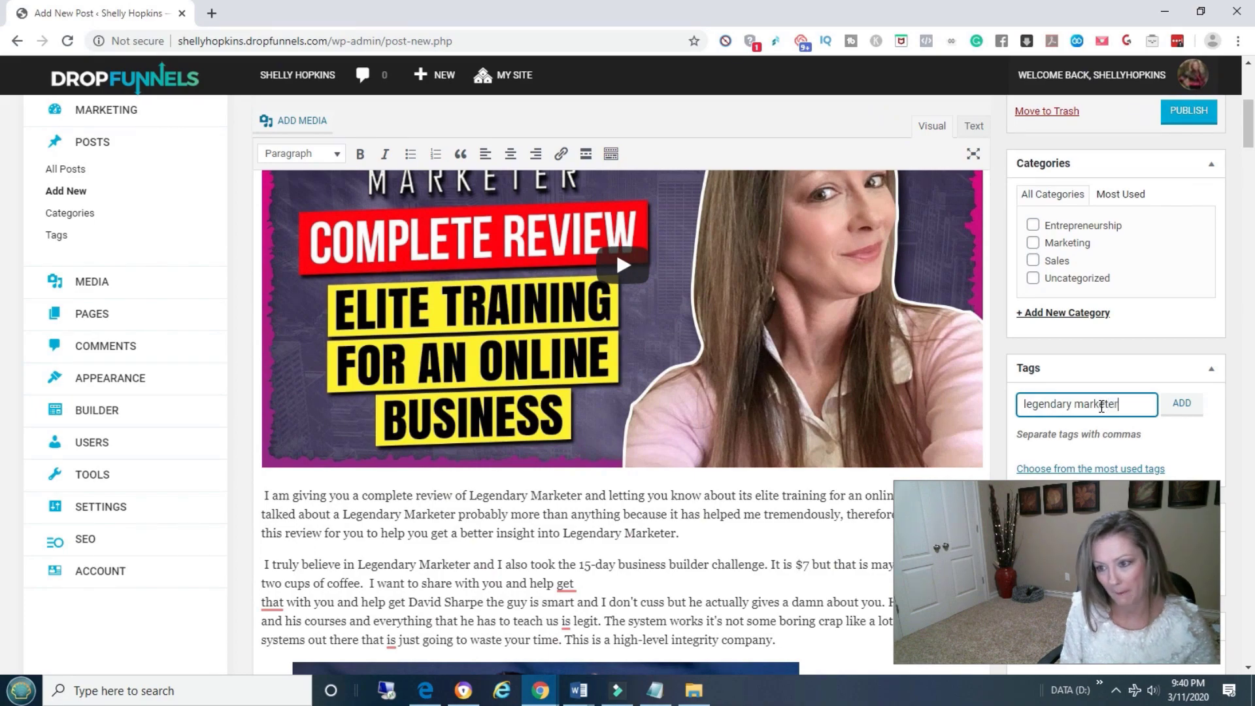
left_click(1182, 403)
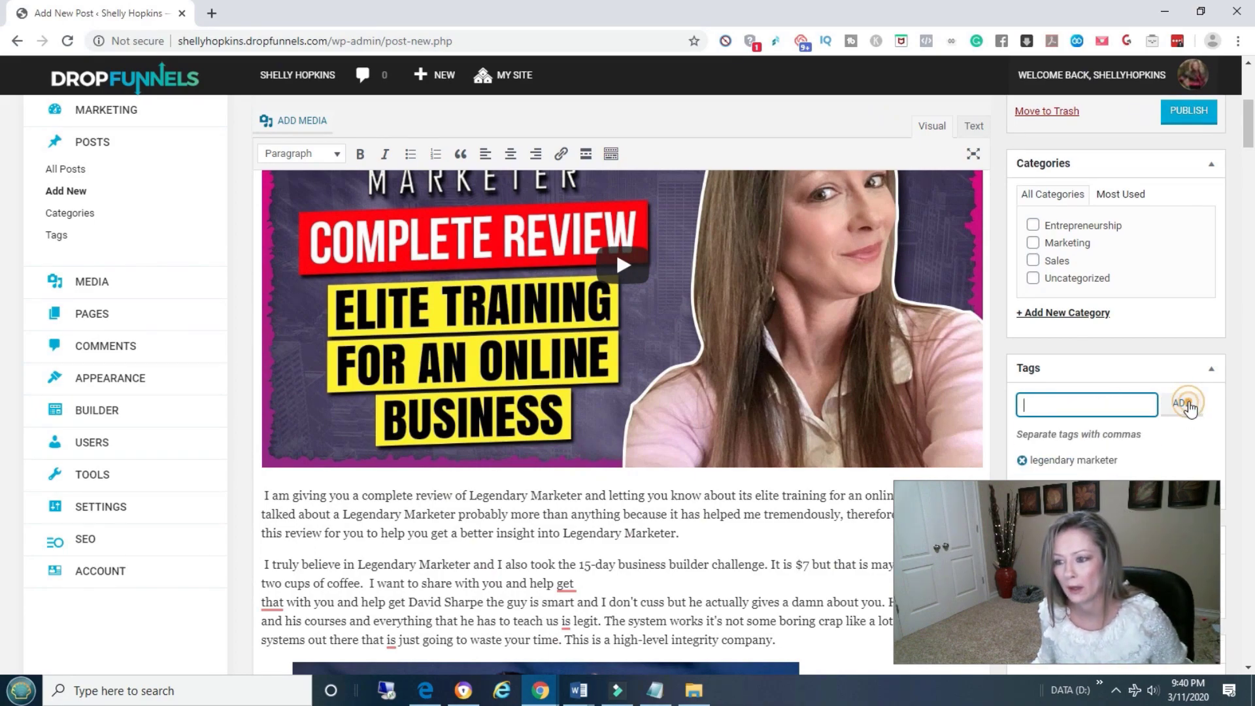
- Look over the rest of the post content, the template and featured image settings, and the SEO title and meta description fields
scroll(1089, 392, "down", 2)
scroll(1090, 392, "down", 1)
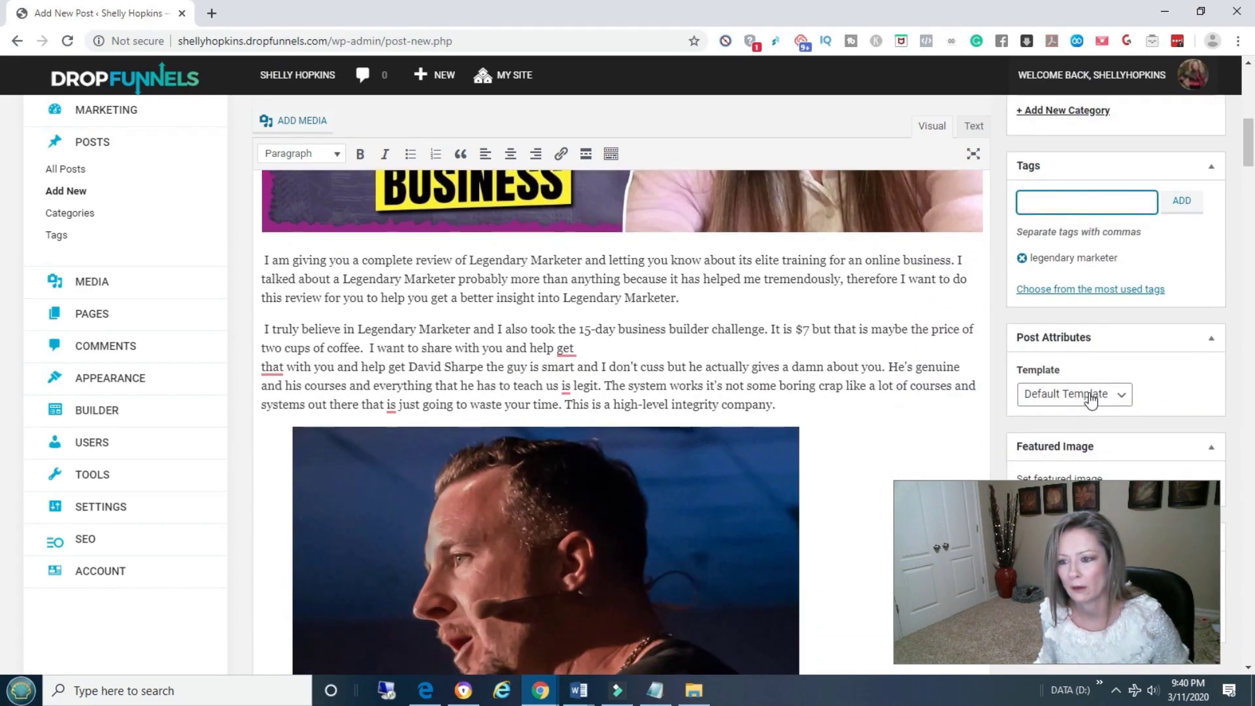
scroll(962, 387, "down", 2)
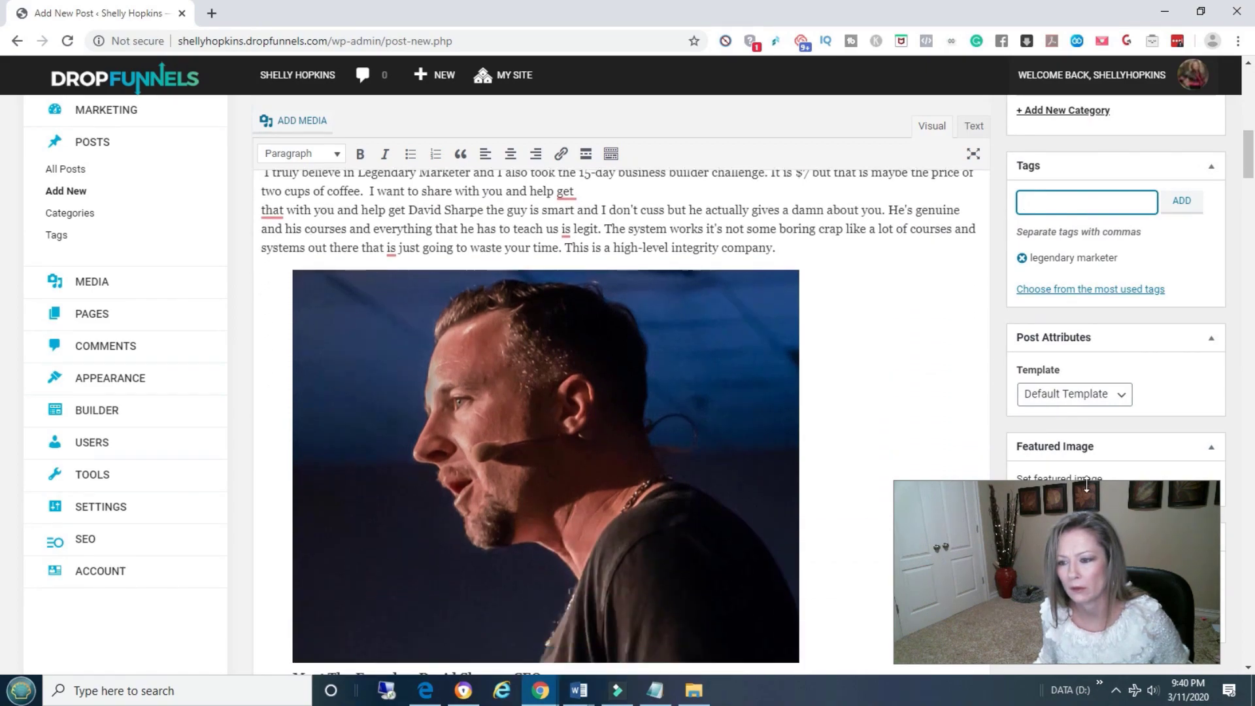
scroll(1106, 417, "down", 2)
left_click_drag(1247, 187, 1247, 239)
scroll(491, 406, "down", 7)
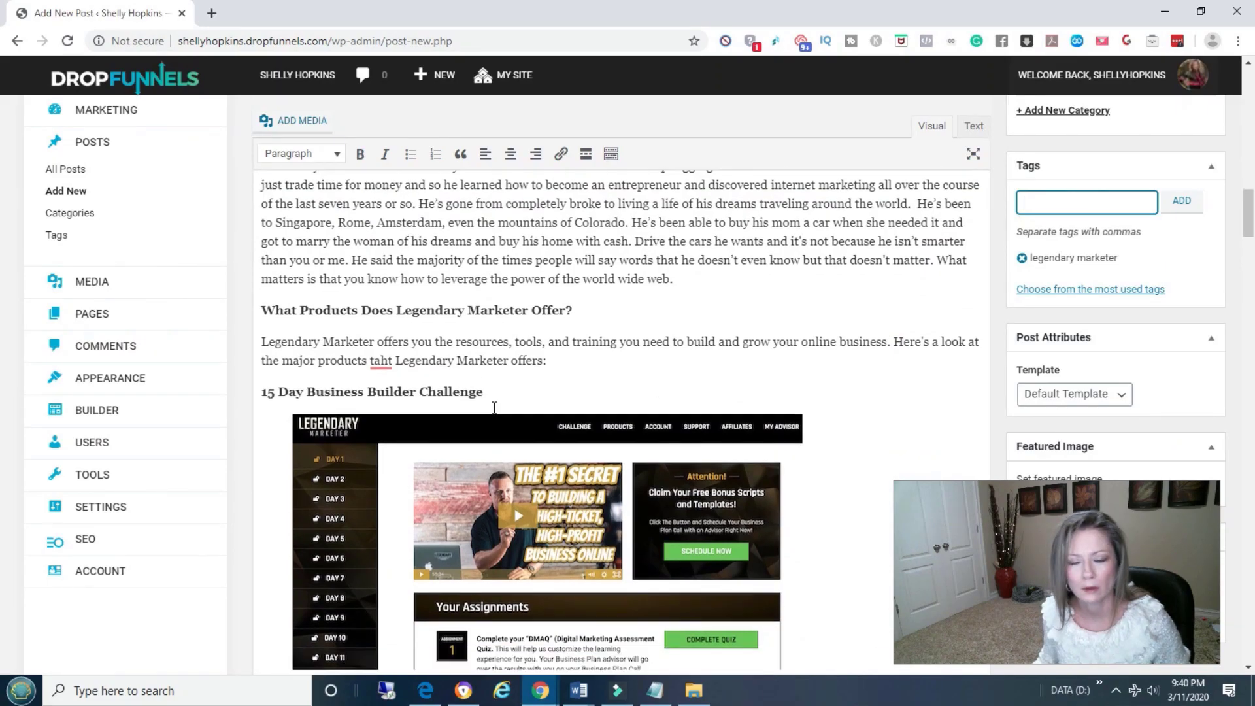
scroll(494, 408, "down", 20)
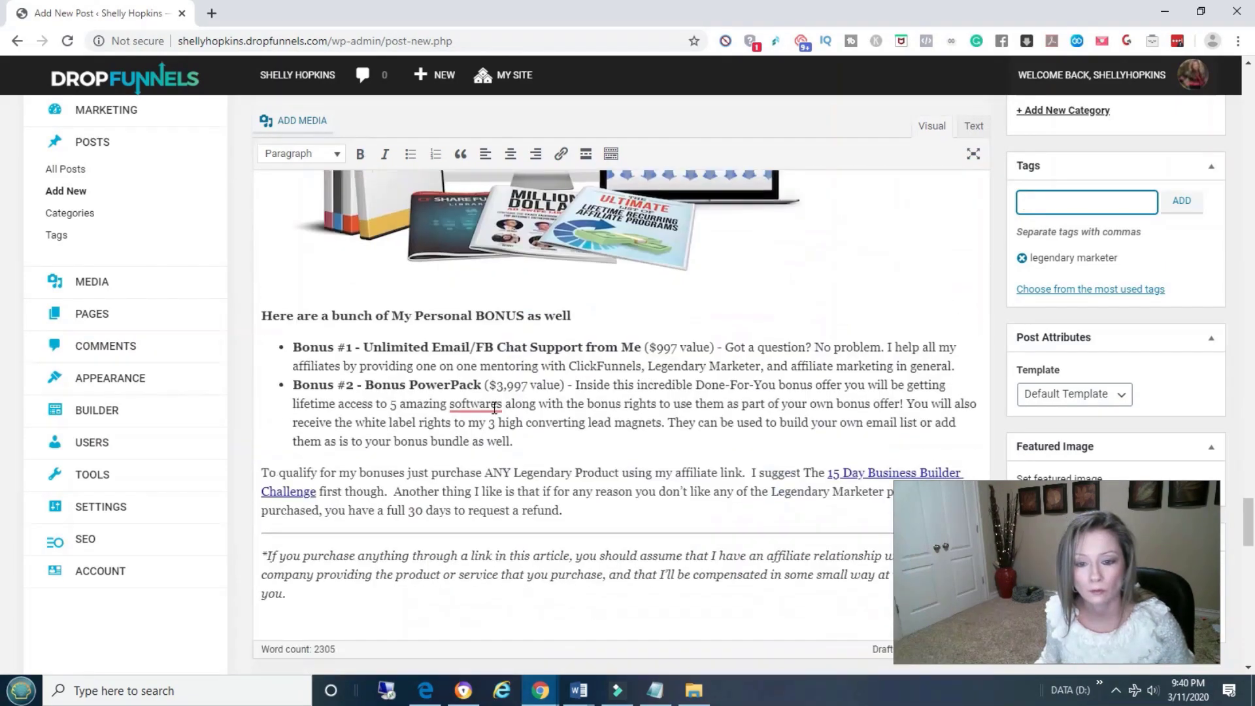
scroll(494, 414, "down", 1)
scroll(494, 414, "up", 6)
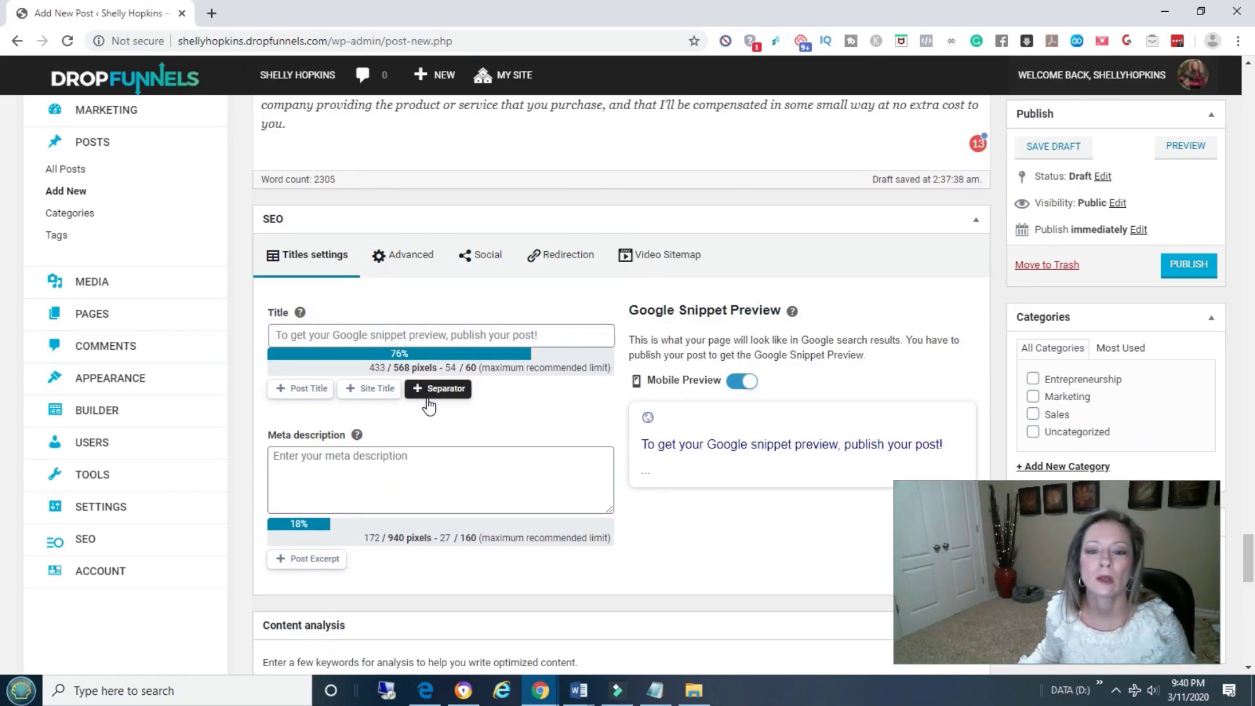
scroll(359, 500, "down", 2)
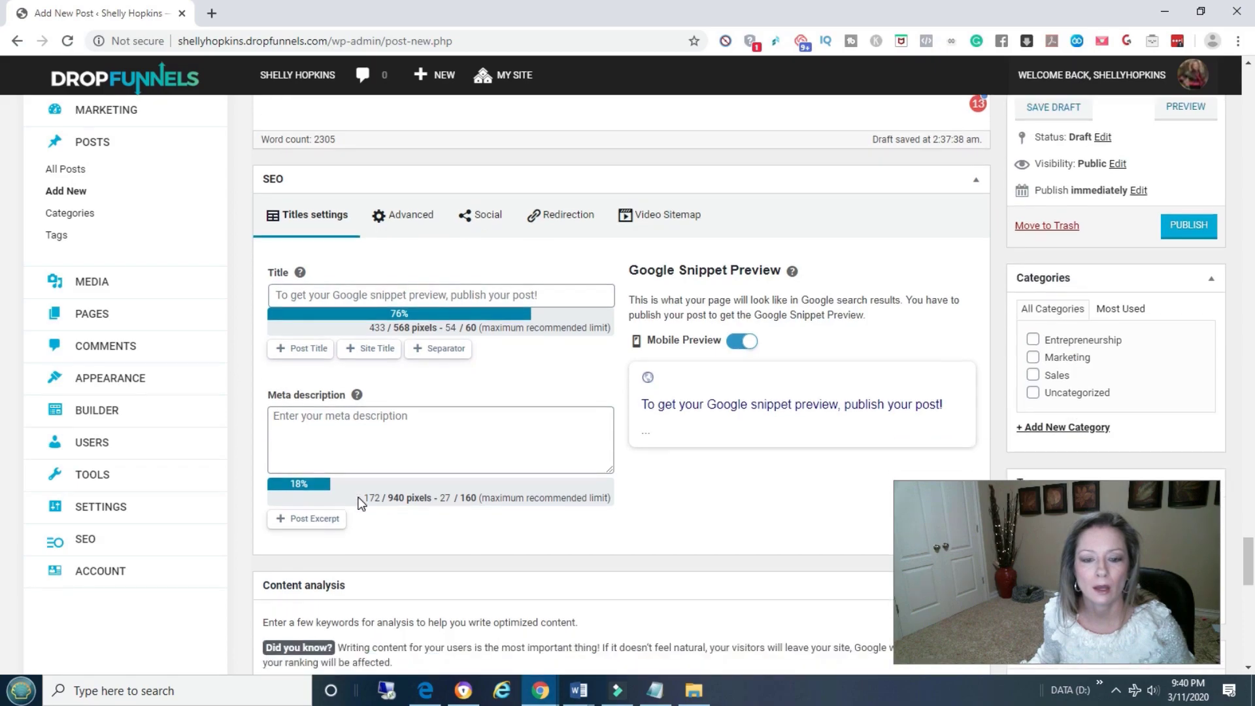
scroll(359, 500, "down", 1)
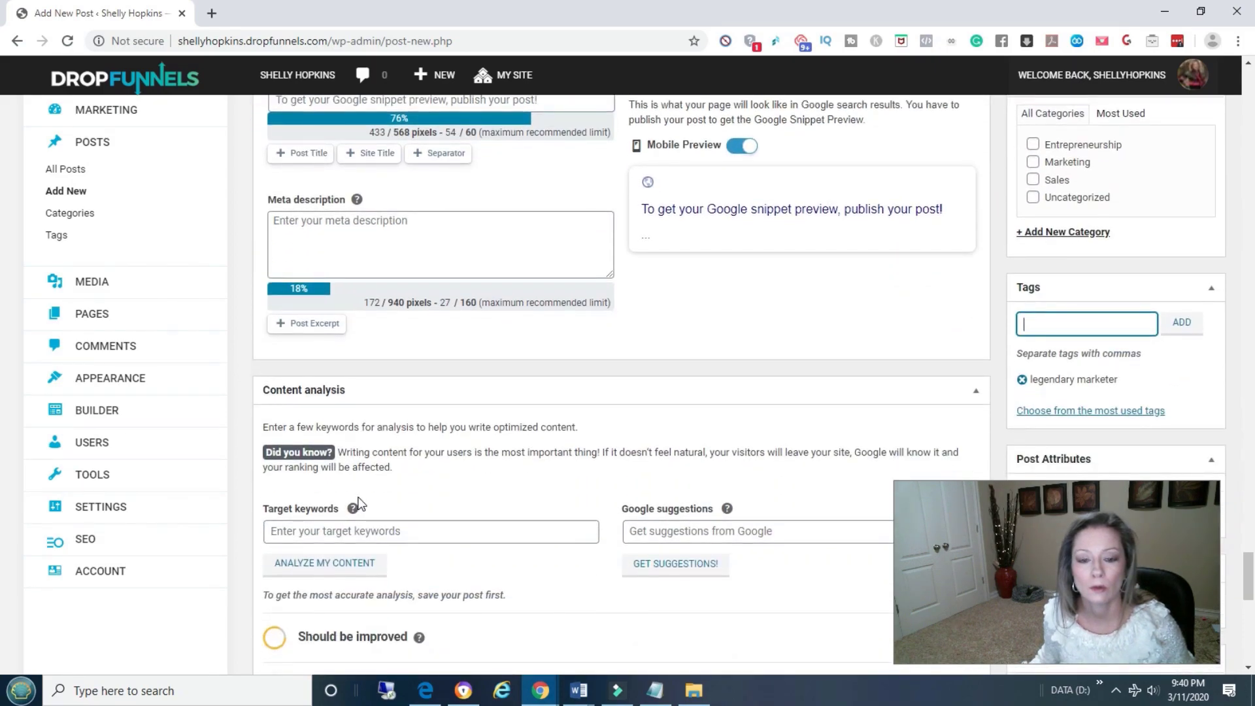
- Enter "legendary marketer" as the target keyword for content analysis and save the post draft
mouse_move(359, 503)
scroll(359, 504, "down", 1)
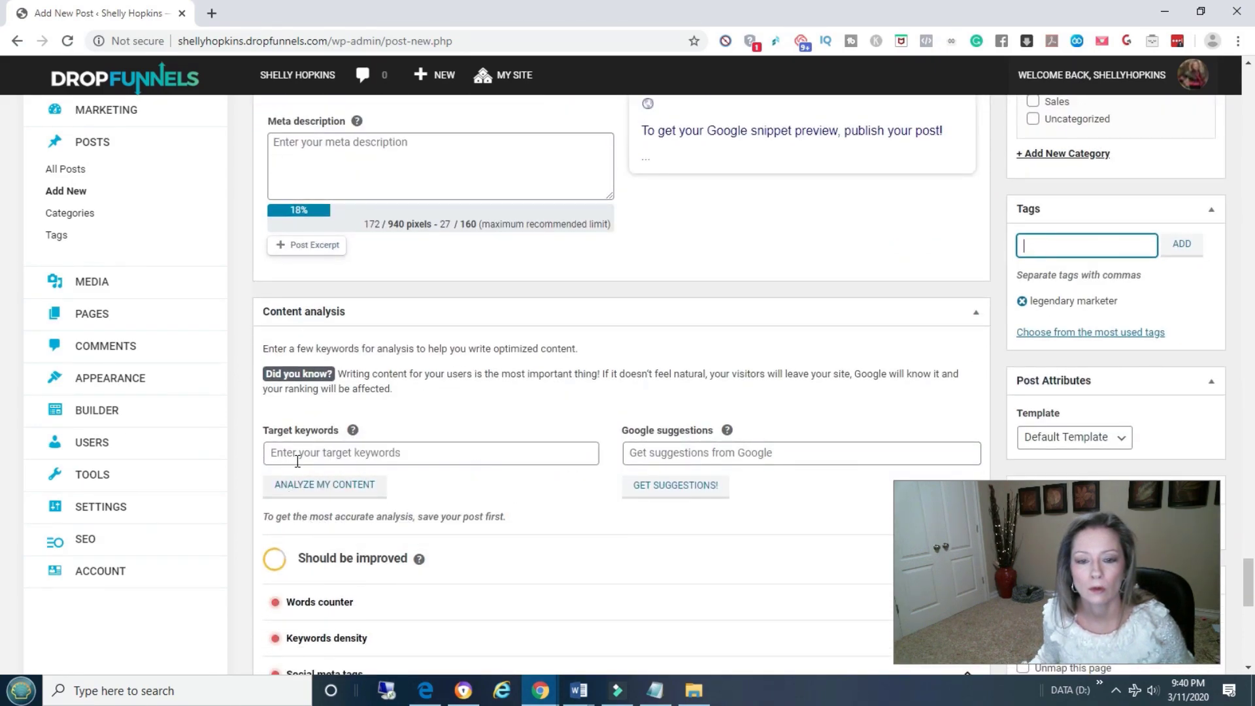
left_click(300, 452)
type("legendary marketer")
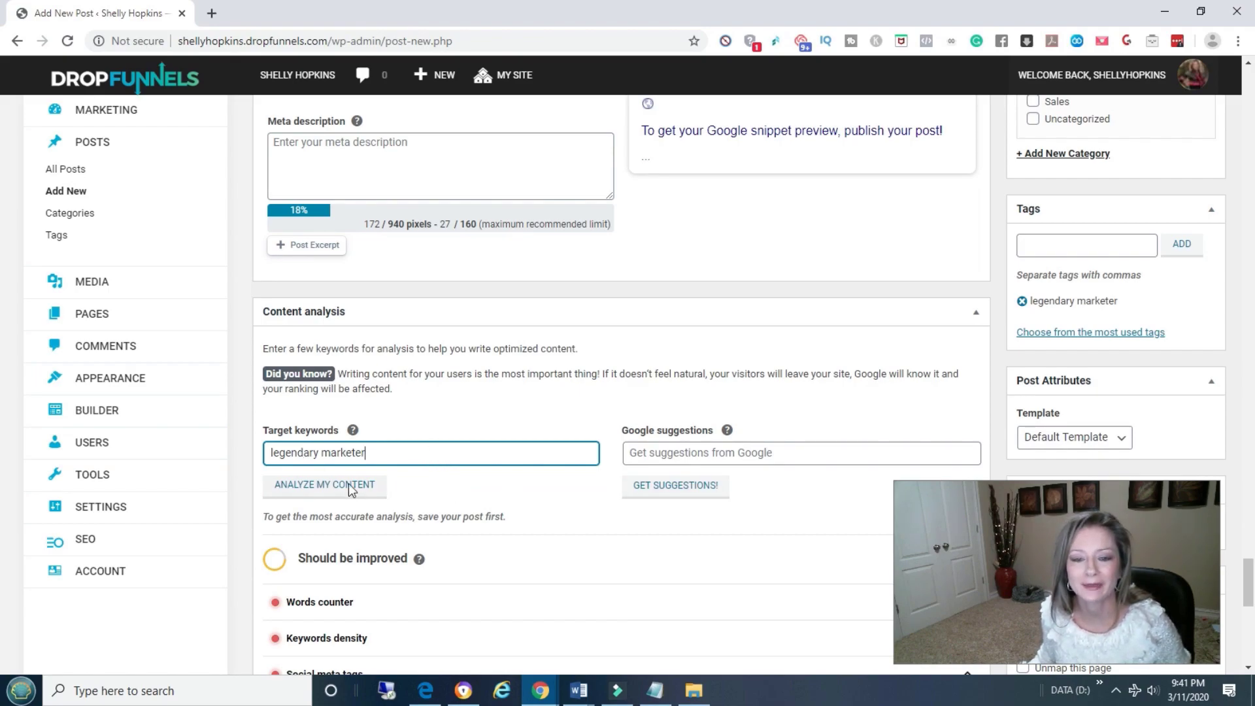
key("Return")
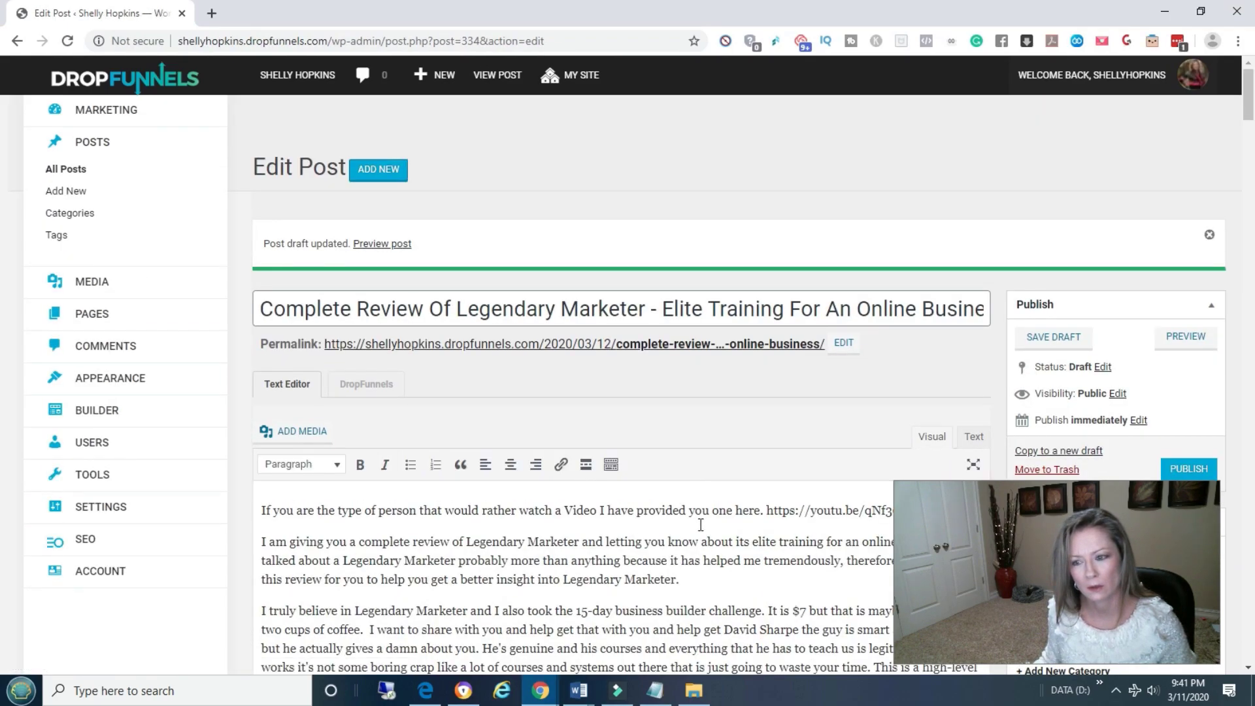
- Fill the content analysis Google suggestions with "ways to help me make money online, tools for affiliate marketing"
scroll(701, 524, "down", 20)
scroll(700, 525, "down", 20)
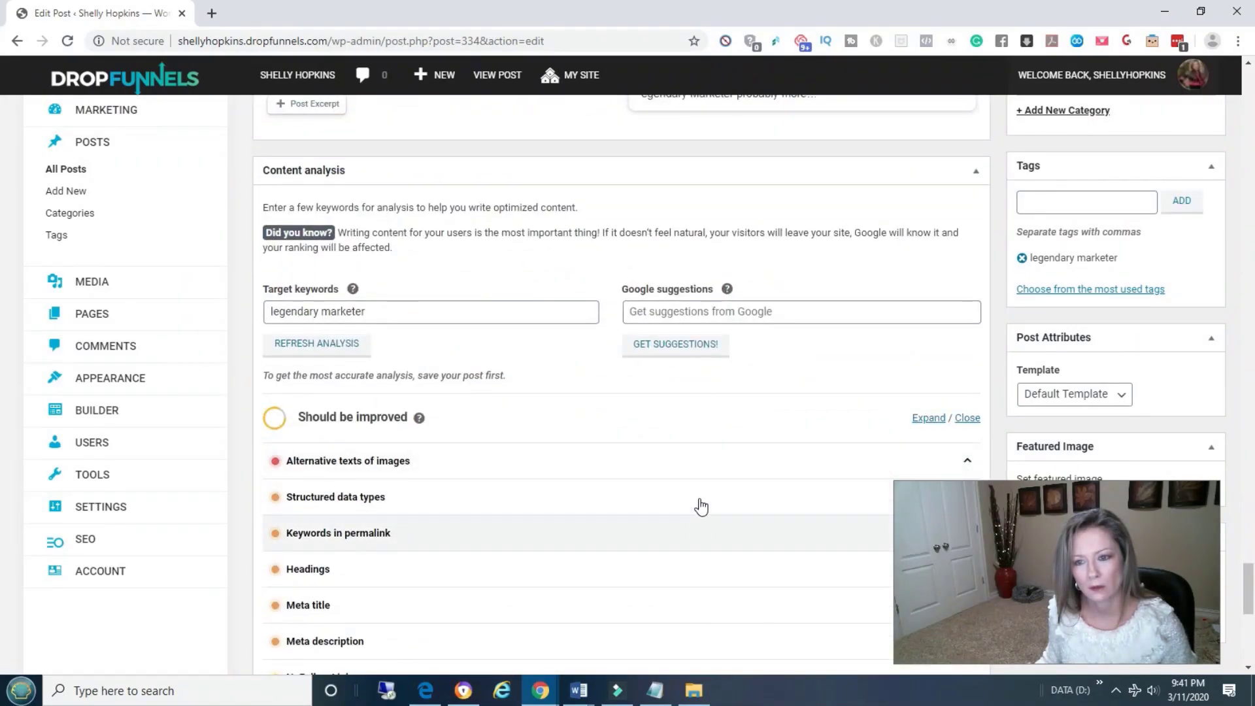
left_click(713, 350)
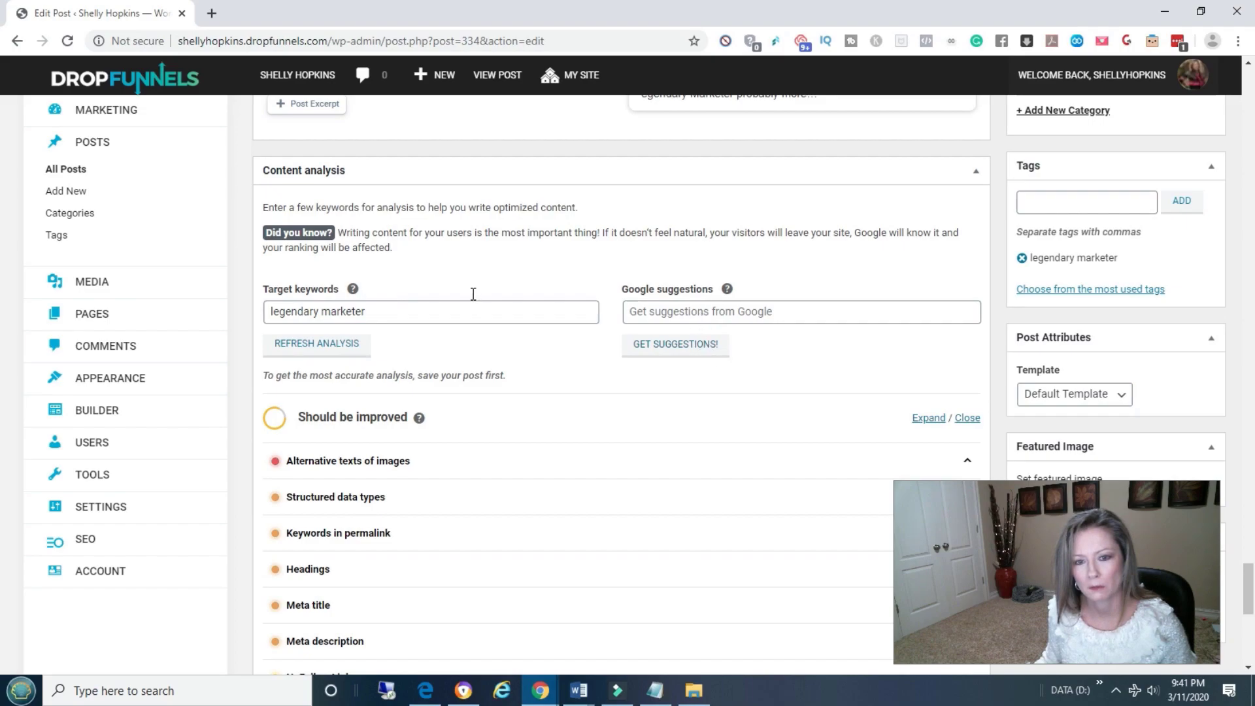
left_click(661, 314)
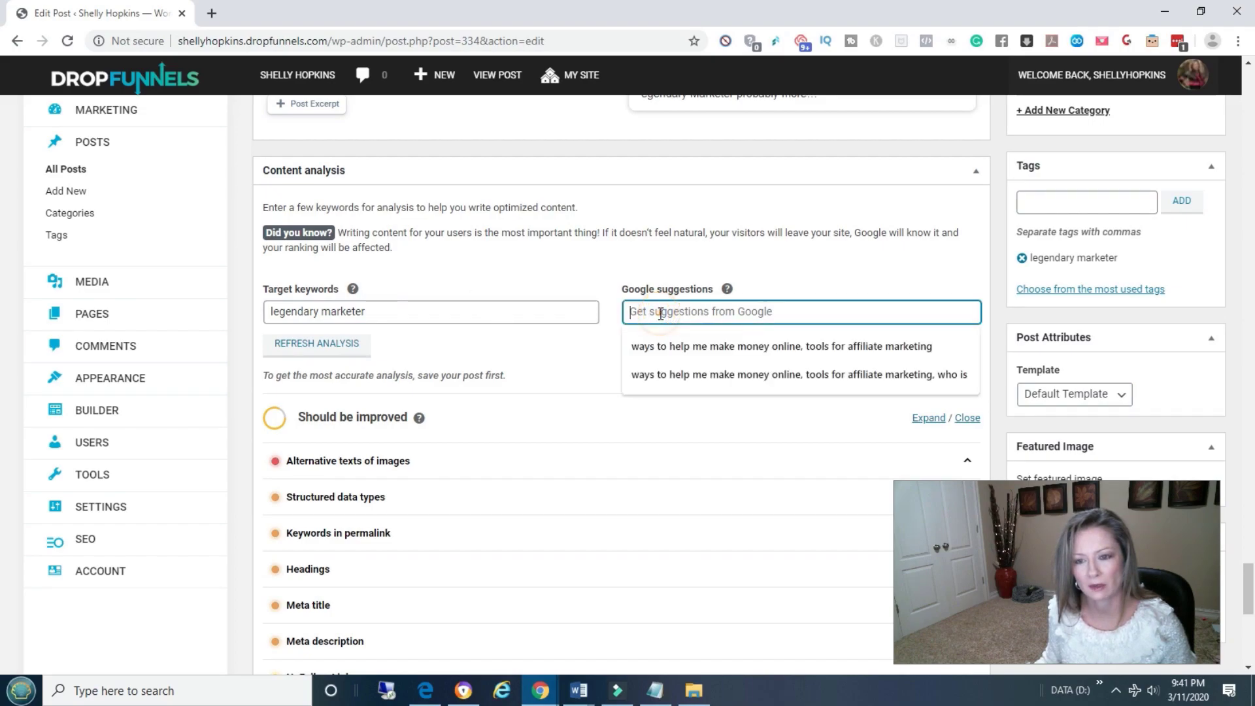
left_click(779, 345)
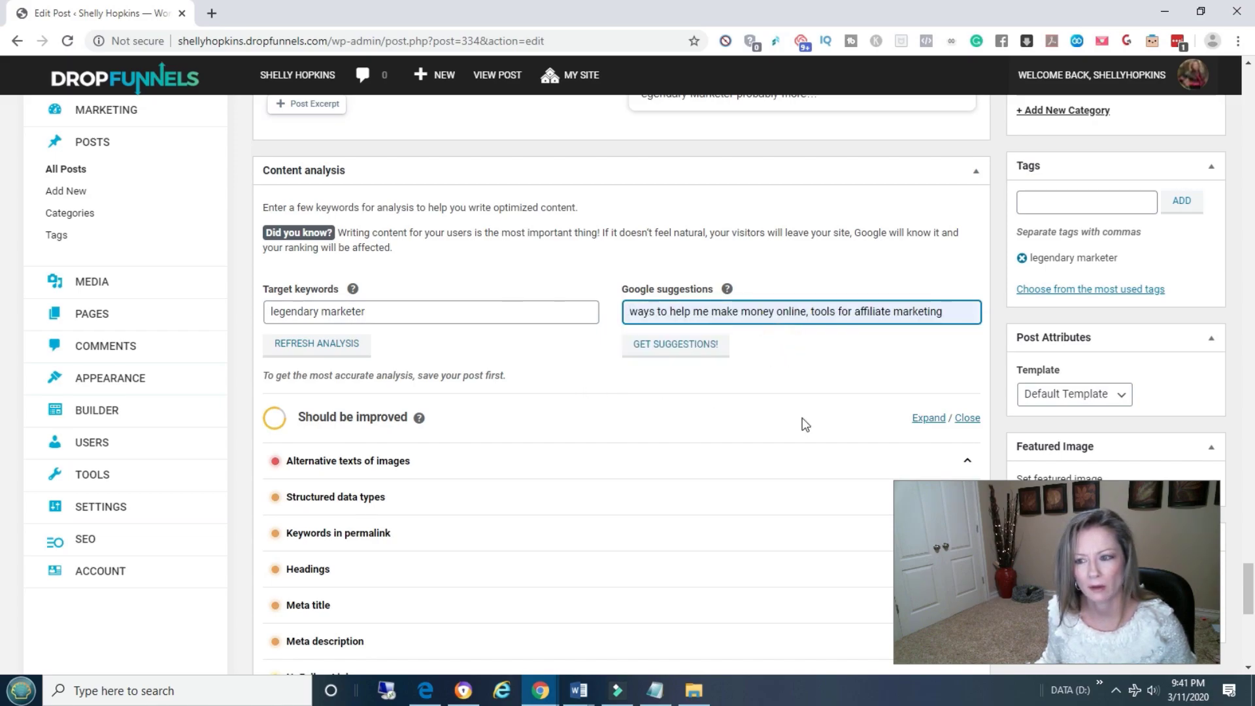
- Copy the post's second paragraph, from "I am giving you a complete review" to "better insight into Legendary Marketer."
mouse_move(1248, 584)
left_mouse_down()
mouse_move(1248, 611)
mouse_move(1251, 564)
left_mouse_up()
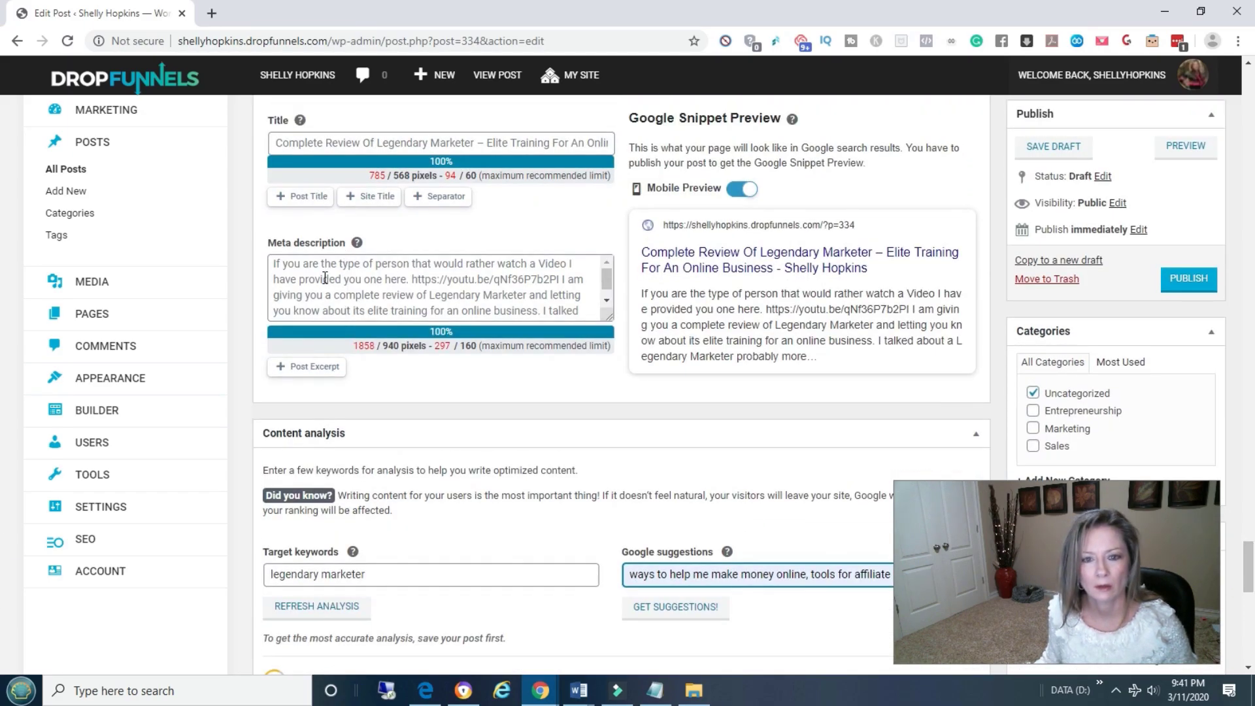
scroll(330, 276, "up", 15)
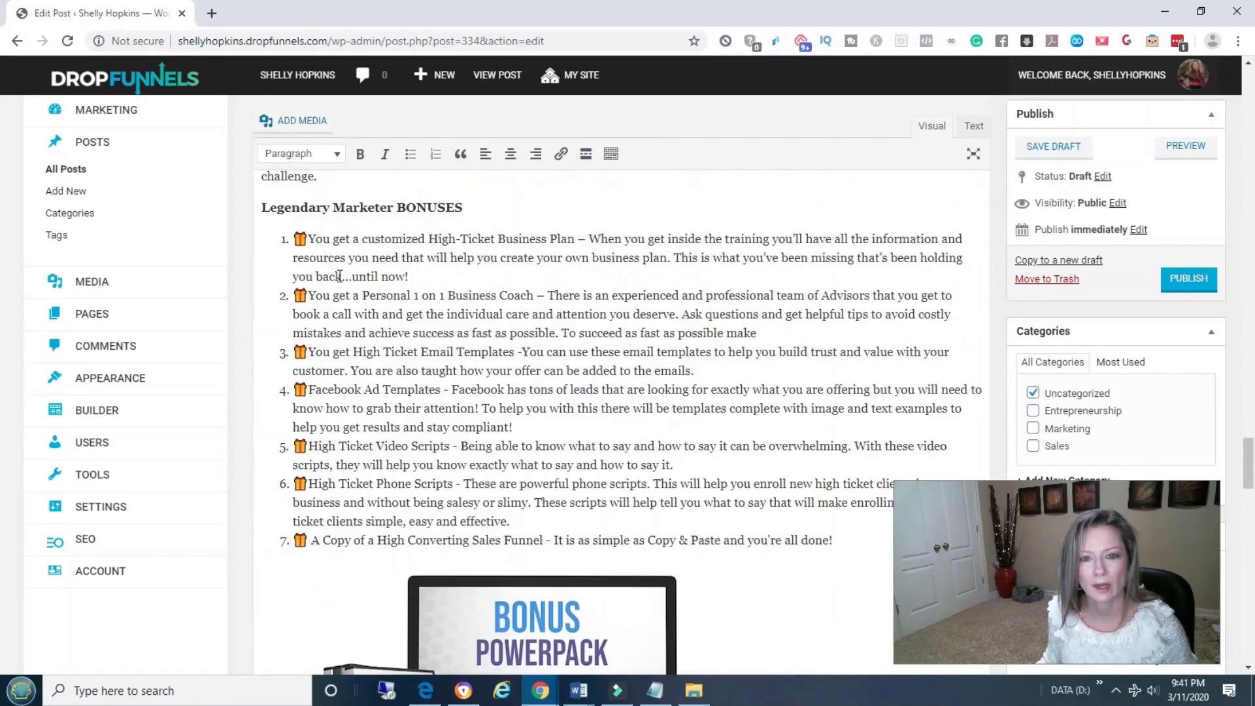
scroll(340, 276, "up", 20)
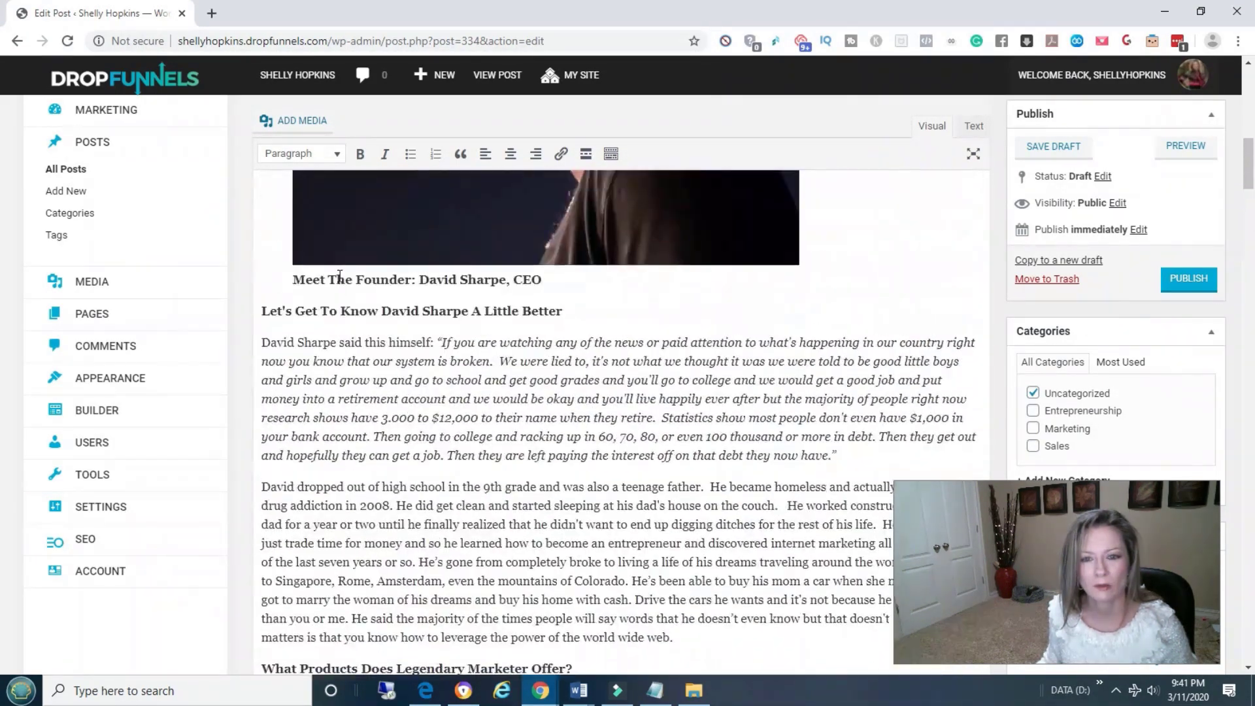
scroll(340, 275, "up", 2)
scroll(340, 276, "down", 4)
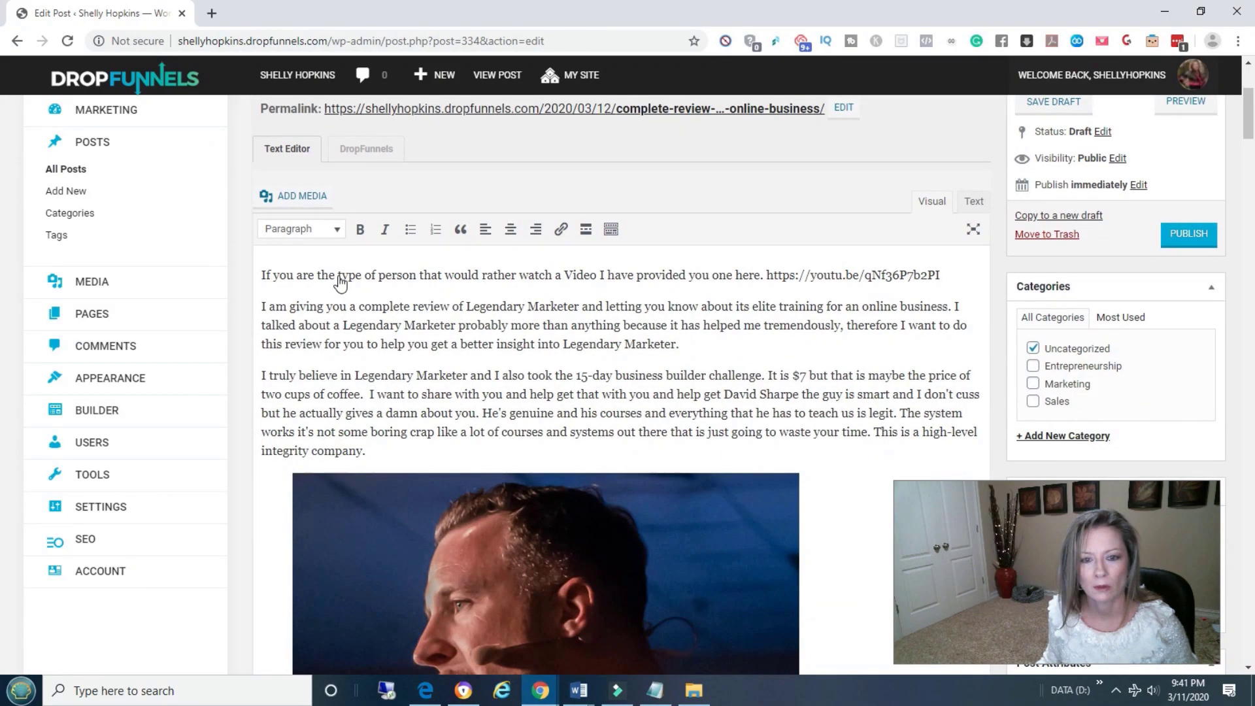
left_click_drag(258, 303, 709, 340)
key("ctrl+c")
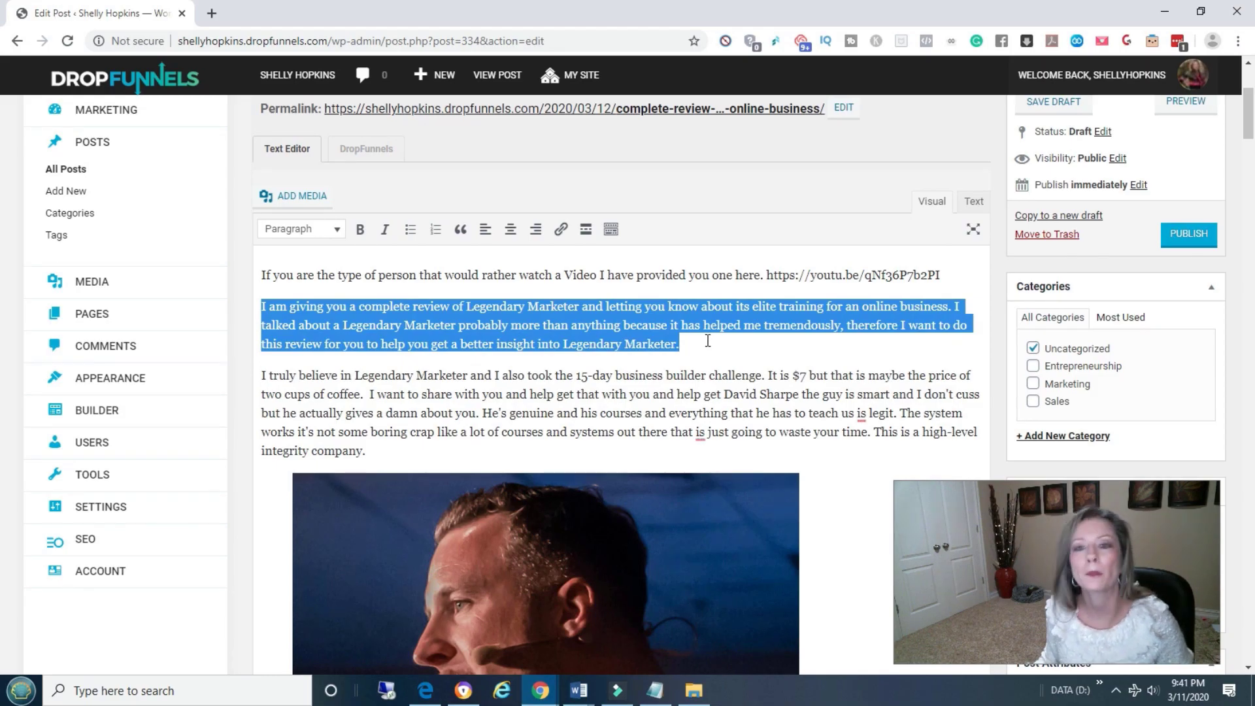
- Paste the copied review paragraph as the SEO meta description
scroll(645, 356, "down", 20)
scroll(645, 358, "down", 20)
scroll(646, 356, "up", 3)
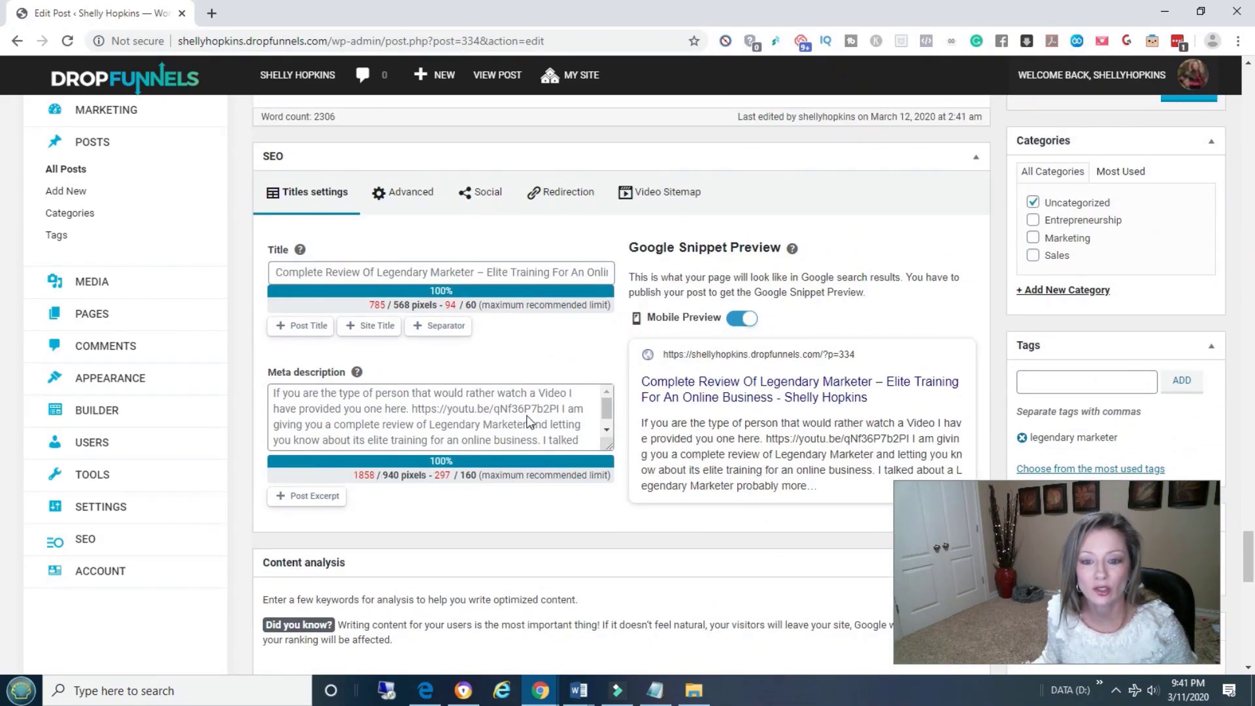
left_click(417, 403)
key("ctrl+v")
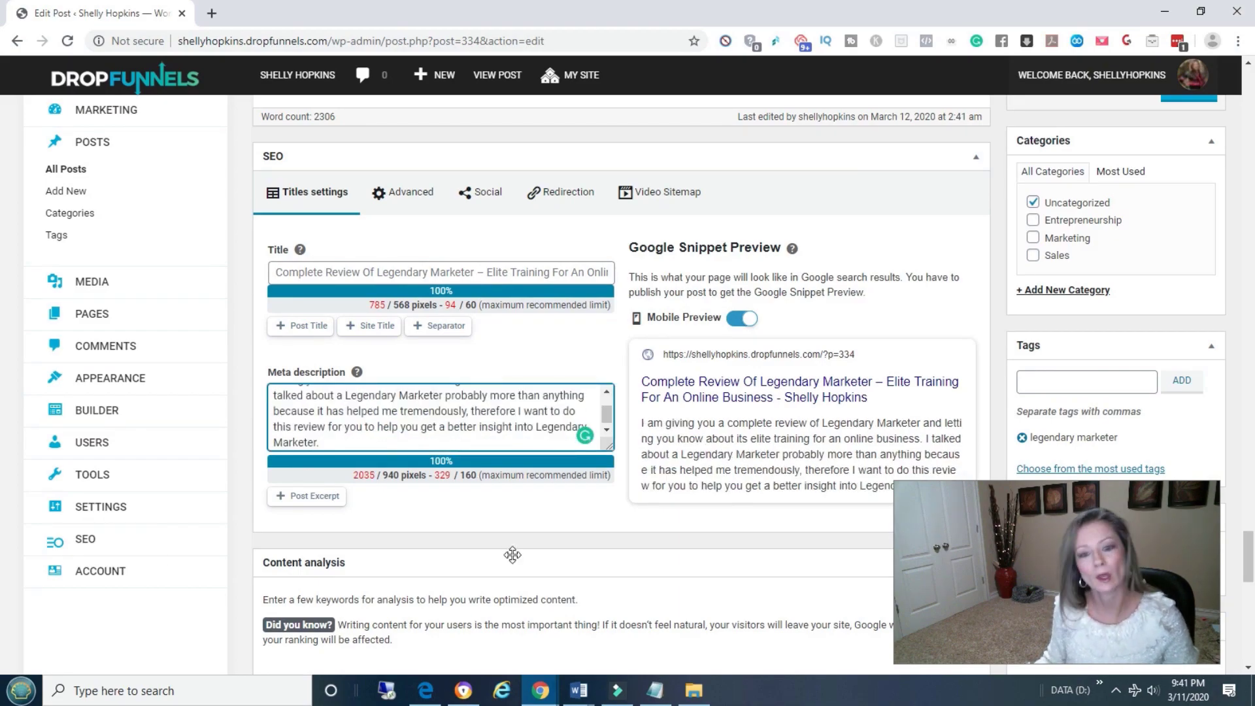
- Examine the content analysis checklist, the header and footer script fields, and the SEO title and description lengths
scroll(623, 510, "down", 5)
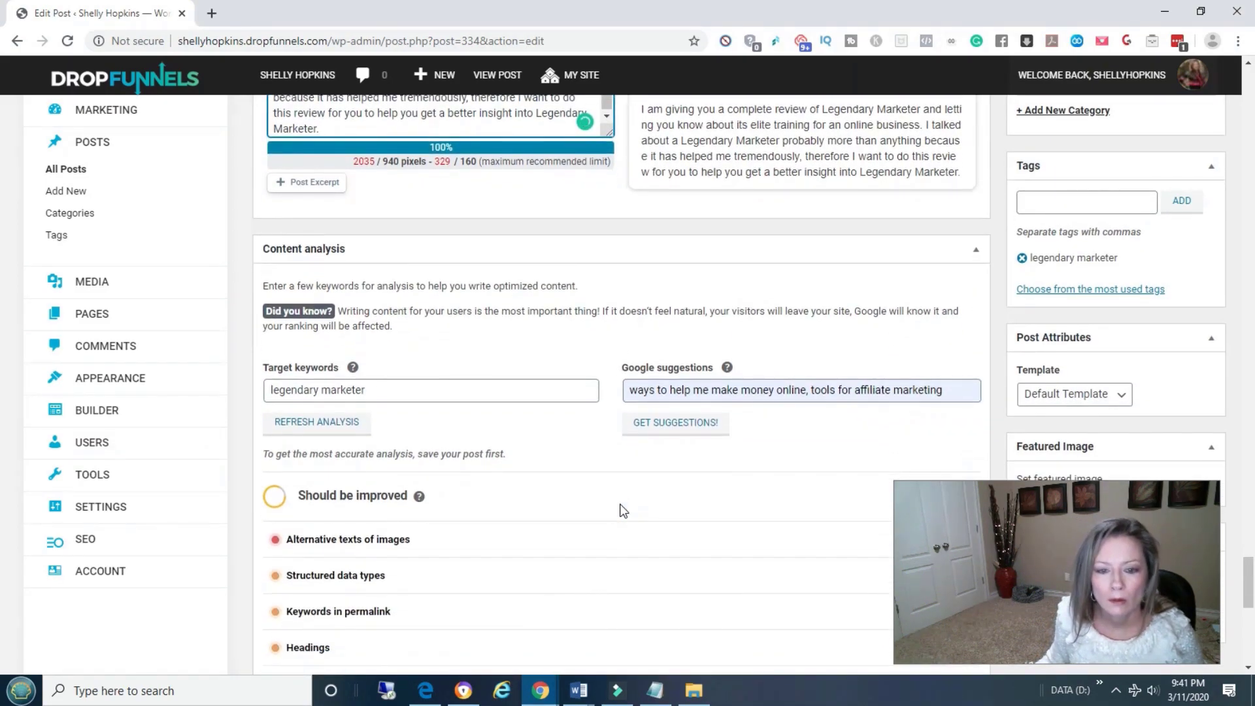
scroll(623, 511, "down", 6)
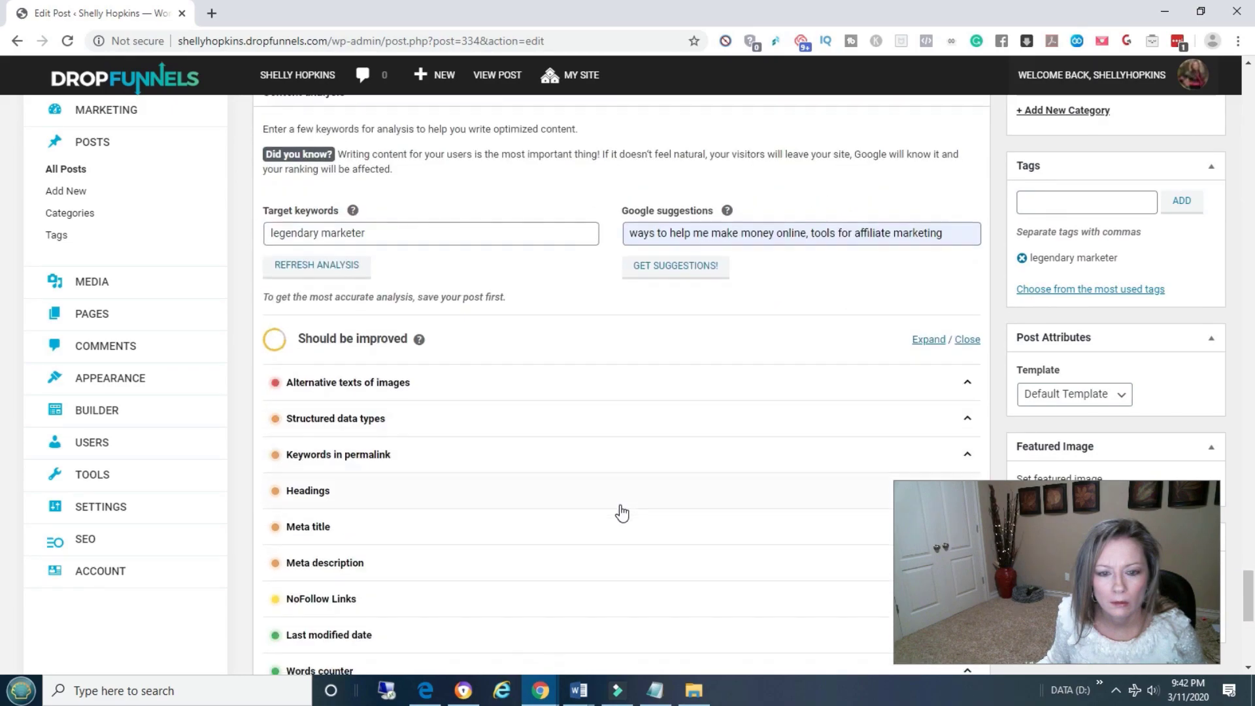
scroll(622, 513, "down", 3)
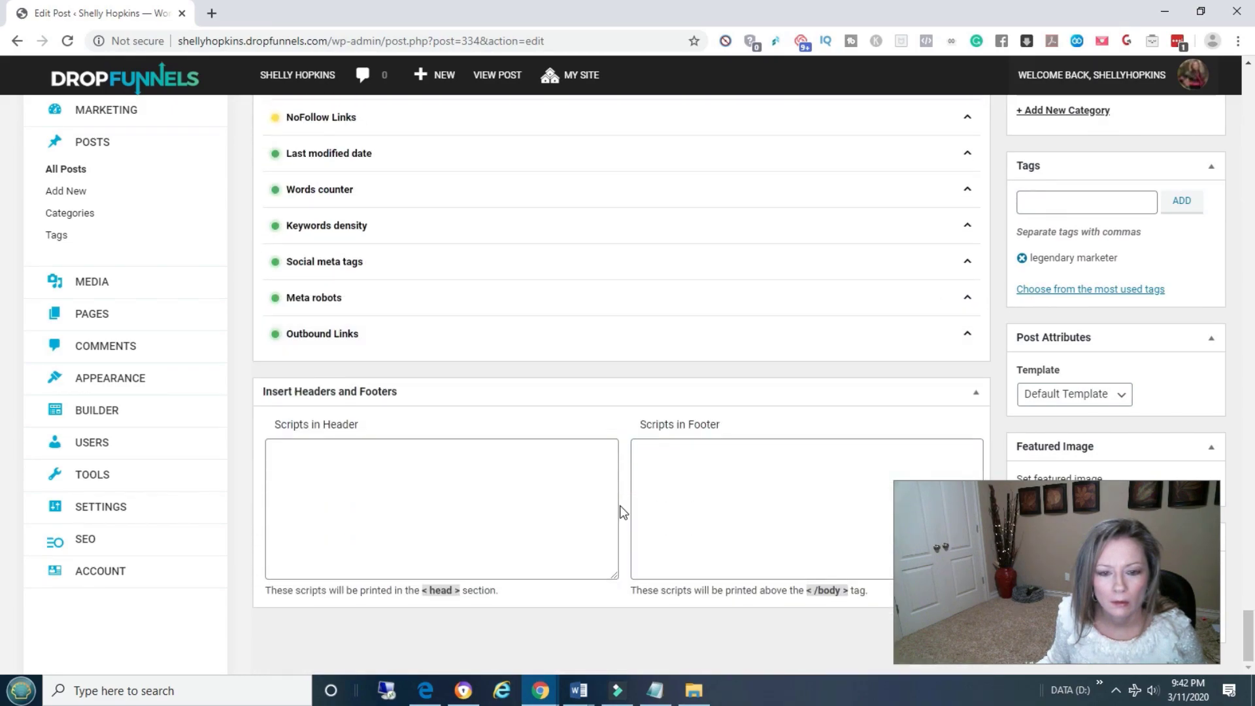
scroll(622, 511, "up", 5)
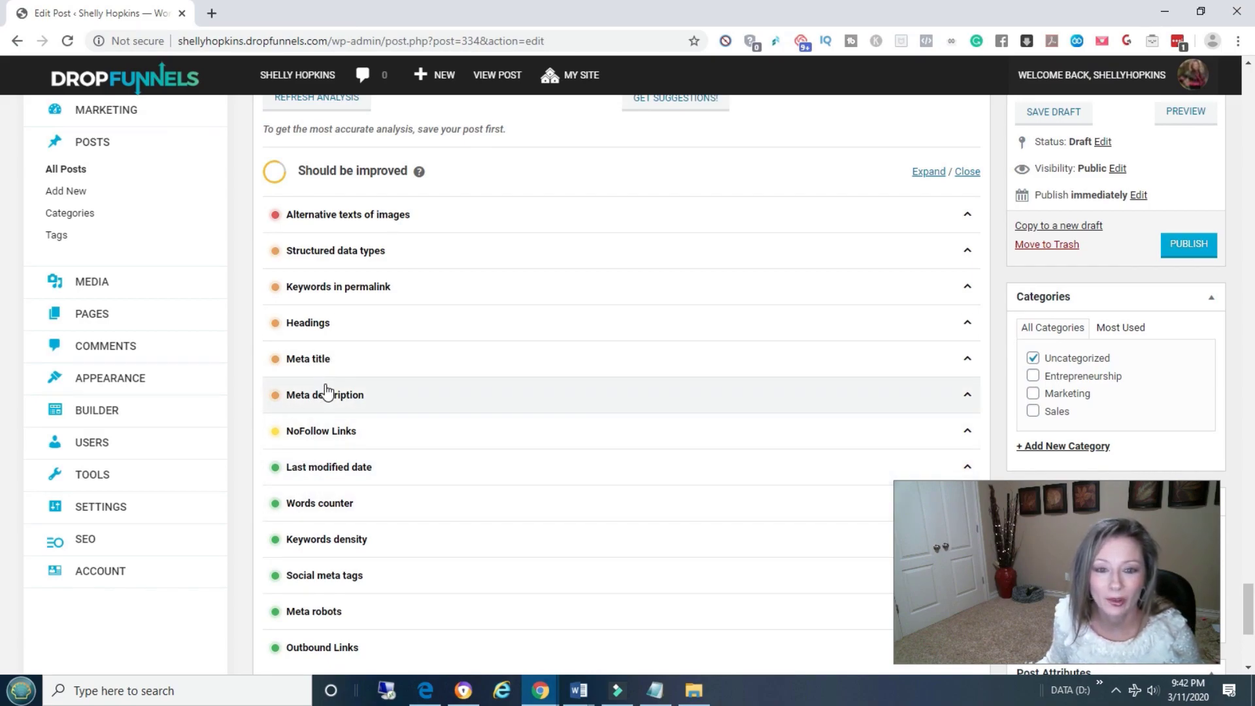
scroll(468, 372, "up", 4)
scroll(468, 373, "up", 7)
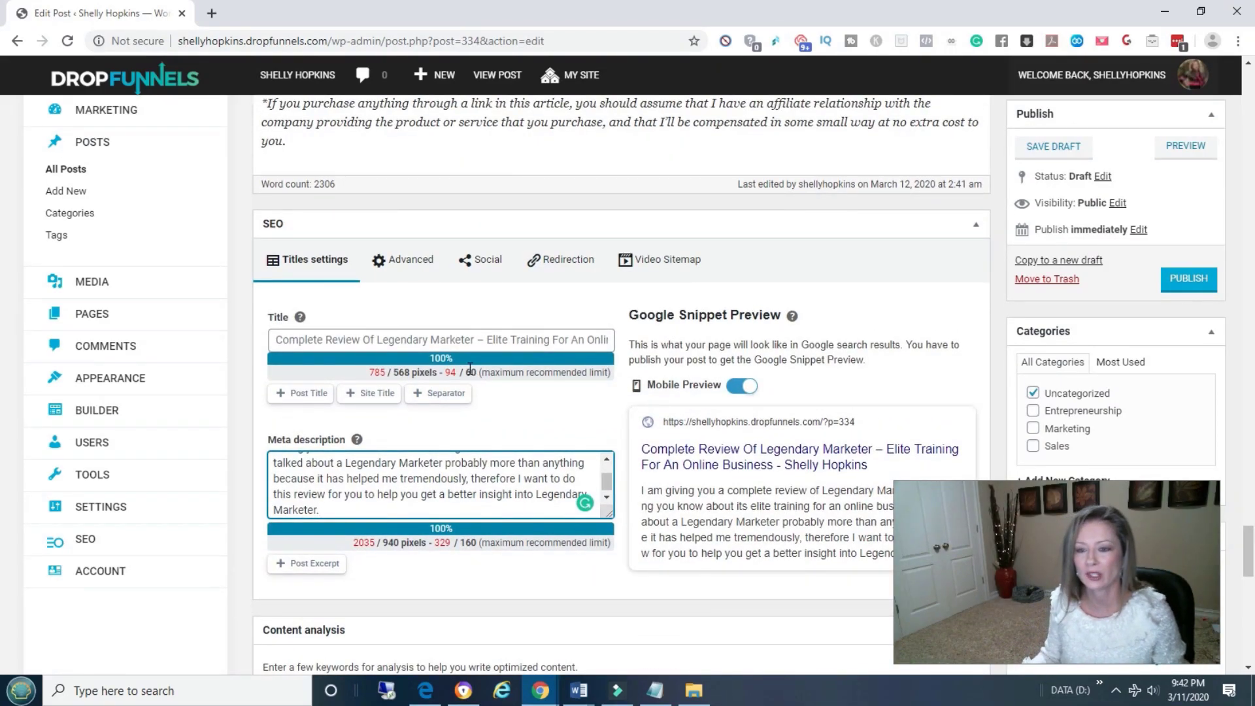
scroll(667, 360, "up", 20)
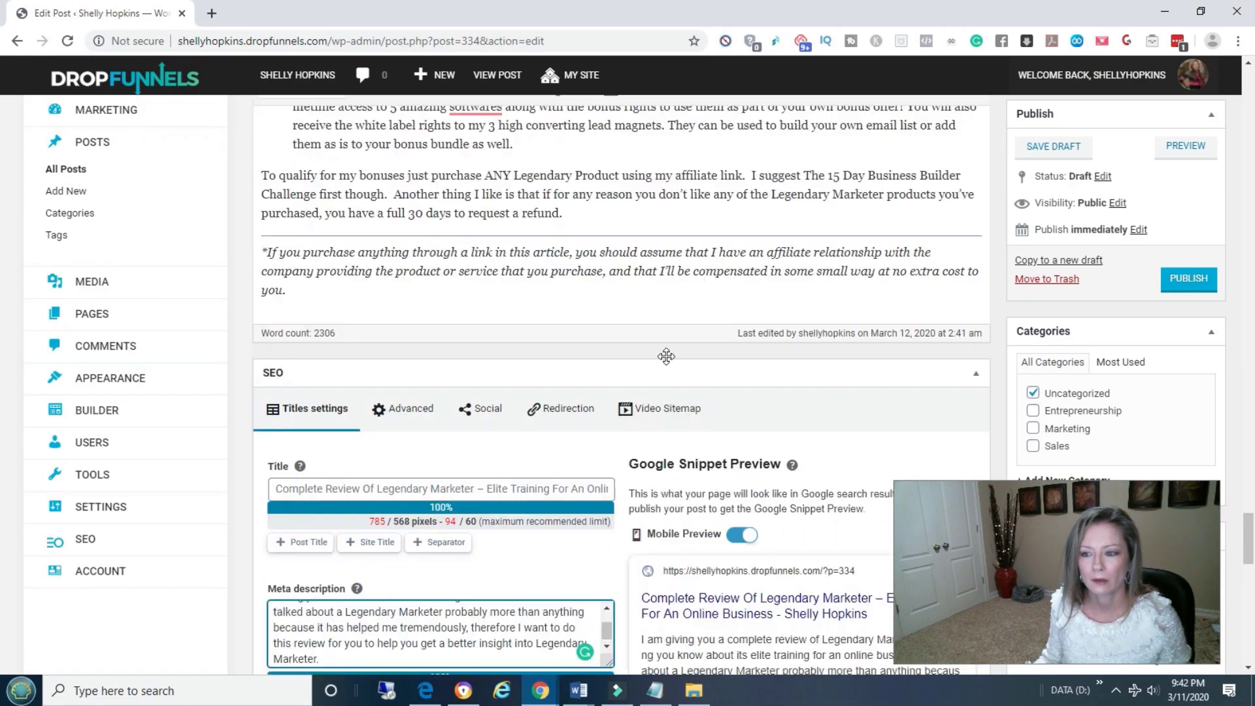
- Publish the Legendary Marketer review post and preview the live page down to the founder's photo
left_click(1188, 281)
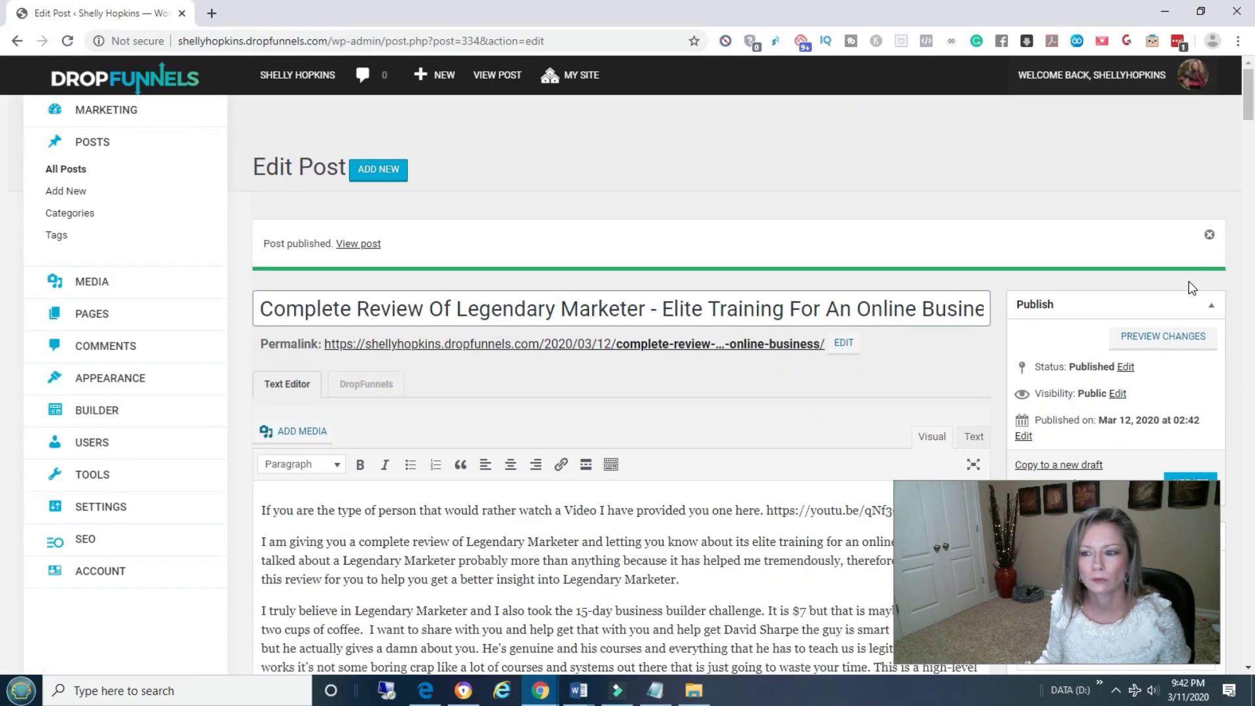
left_click(1186, 337)
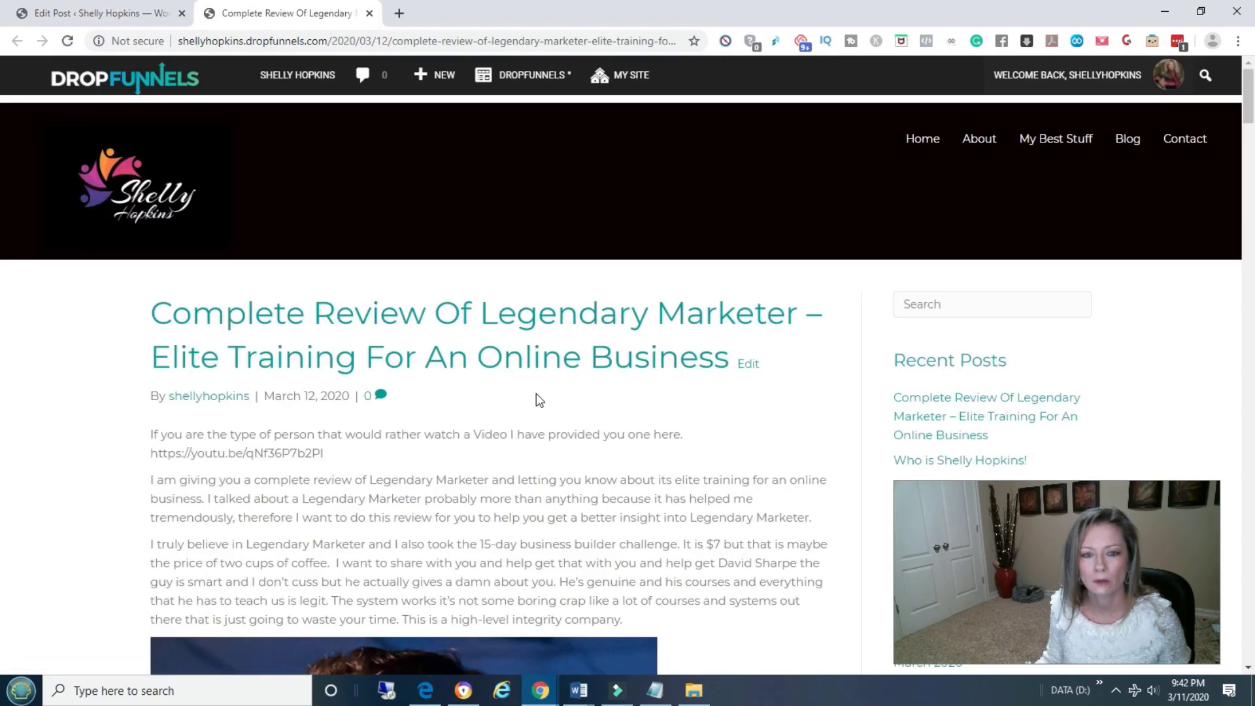
scroll(535, 396, "down", 12)
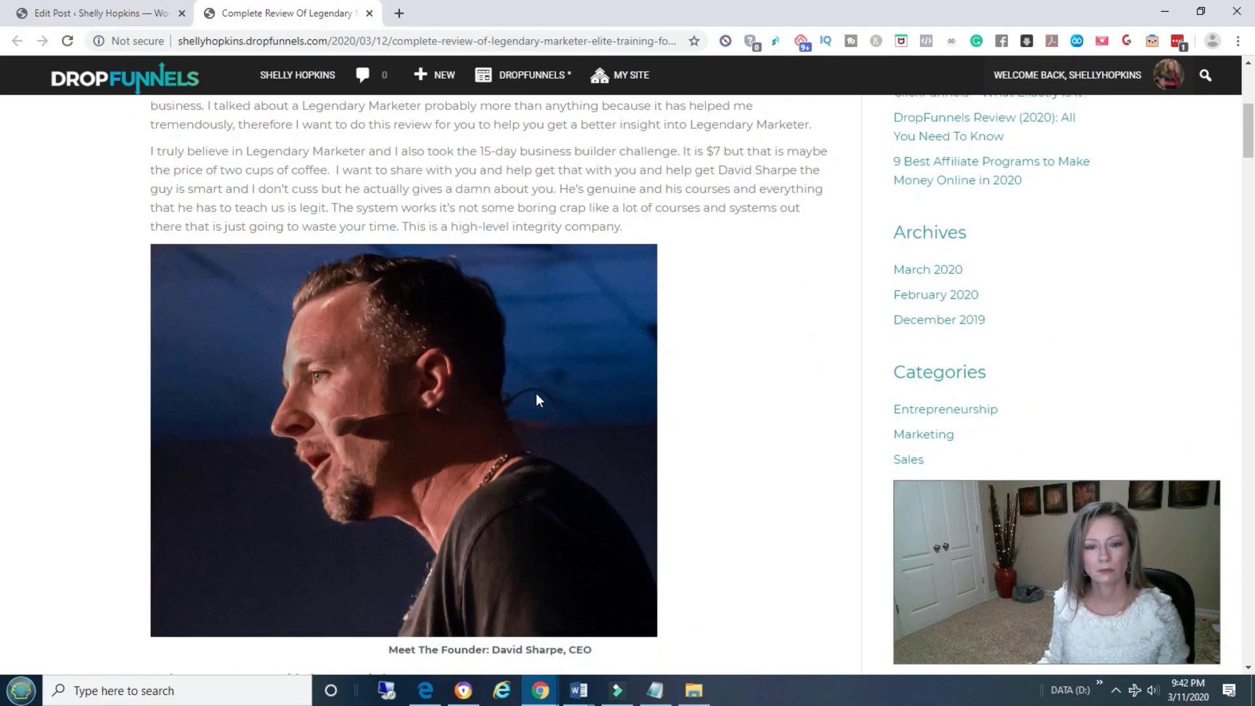
- Review the rest of the published Legendary Marketer post, from below the founder's photo through the bonuses and comment form to the site footer
scroll(536, 396, "down", 20)
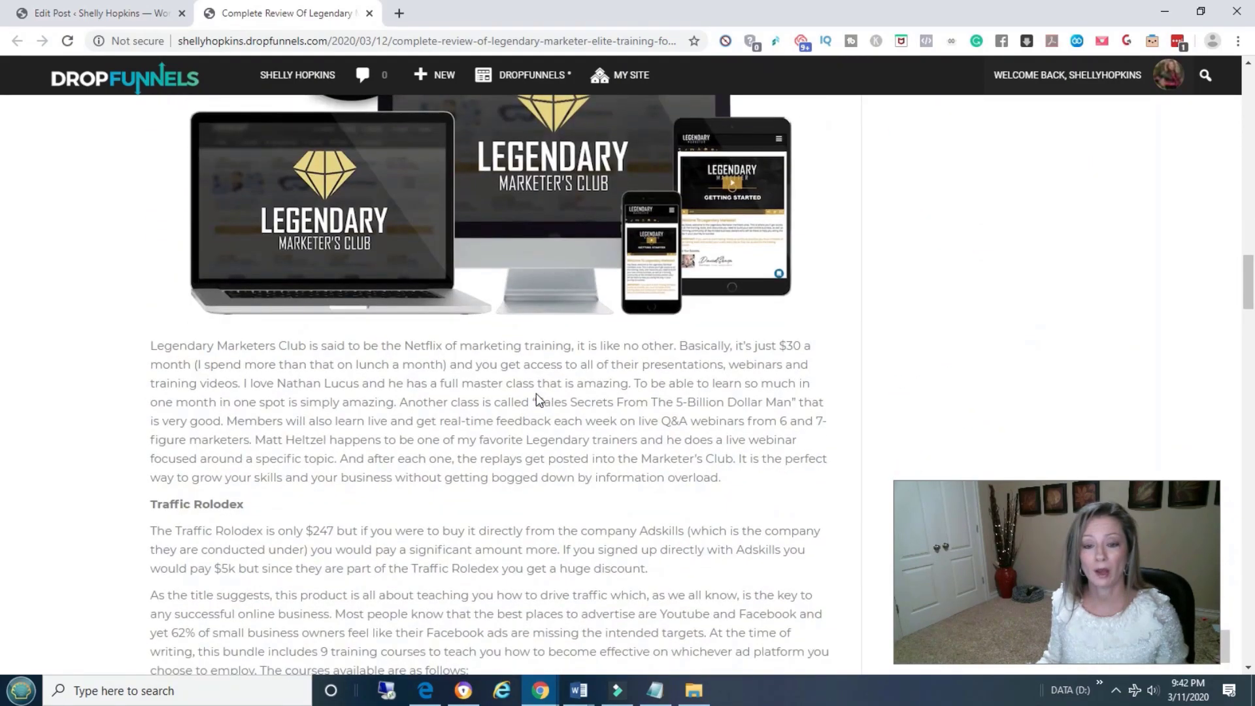
scroll(536, 396, "down", 14)
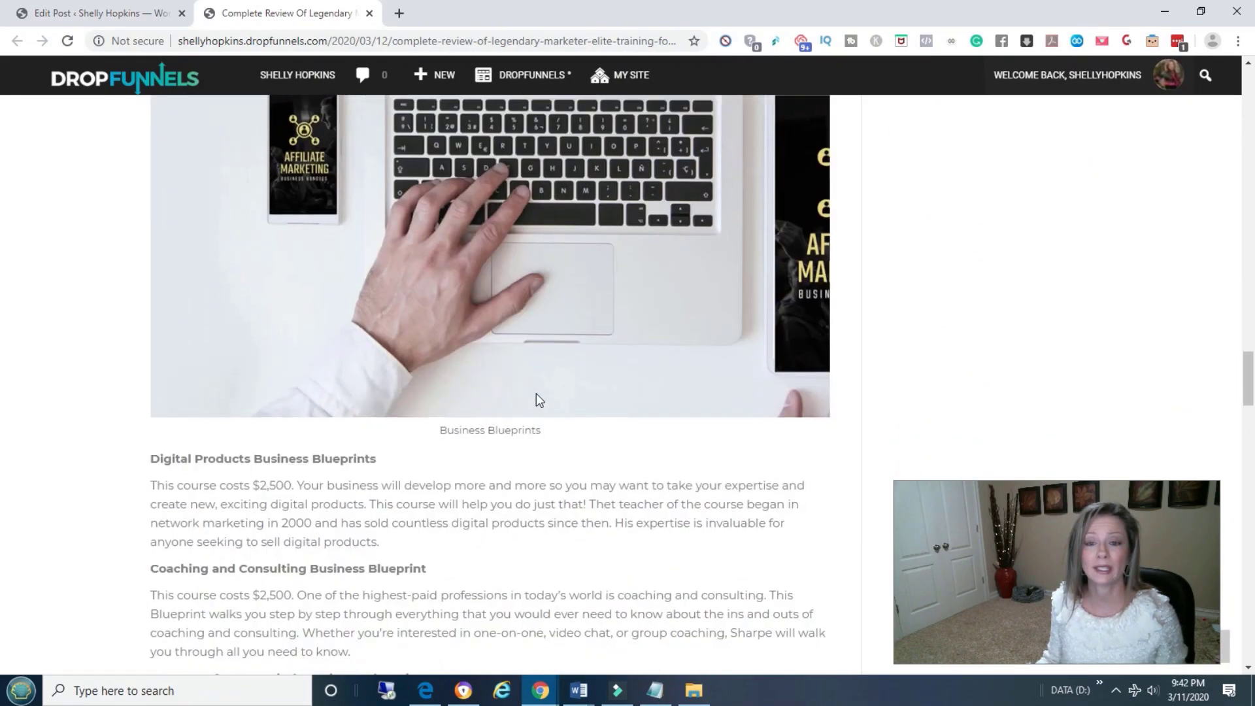
scroll(712, 460, "down", 12)
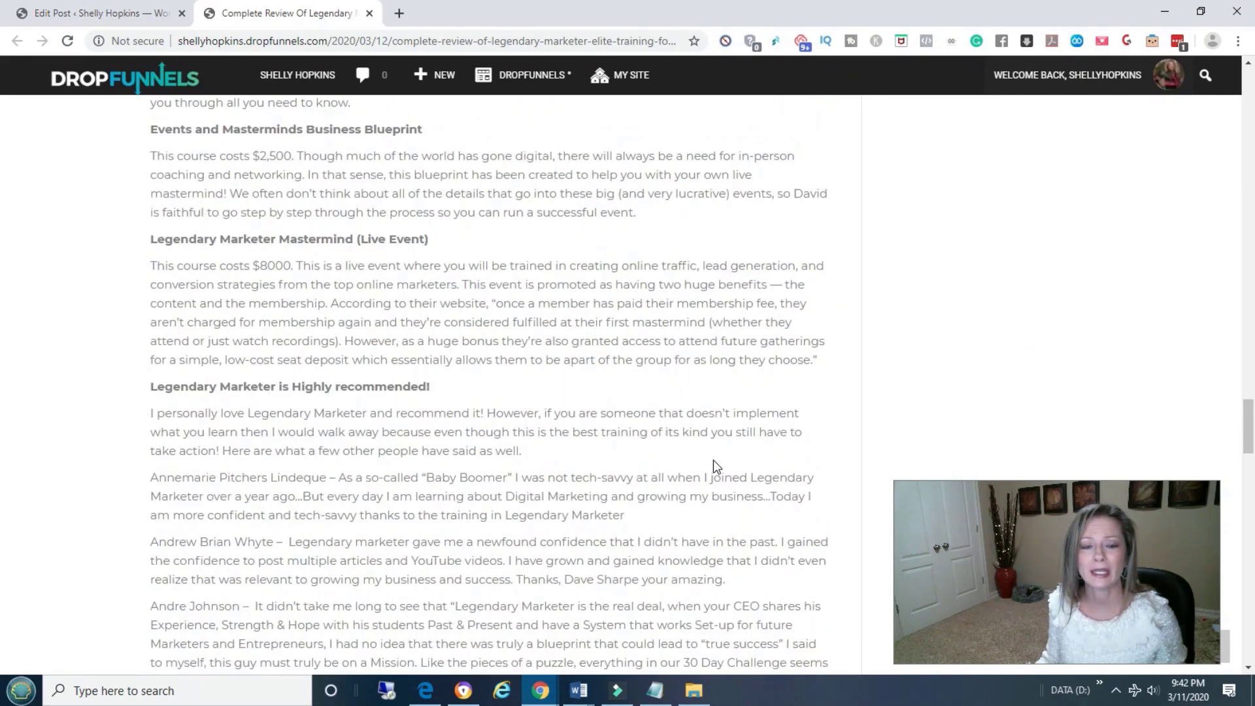
scroll(713, 461, "down", 10)
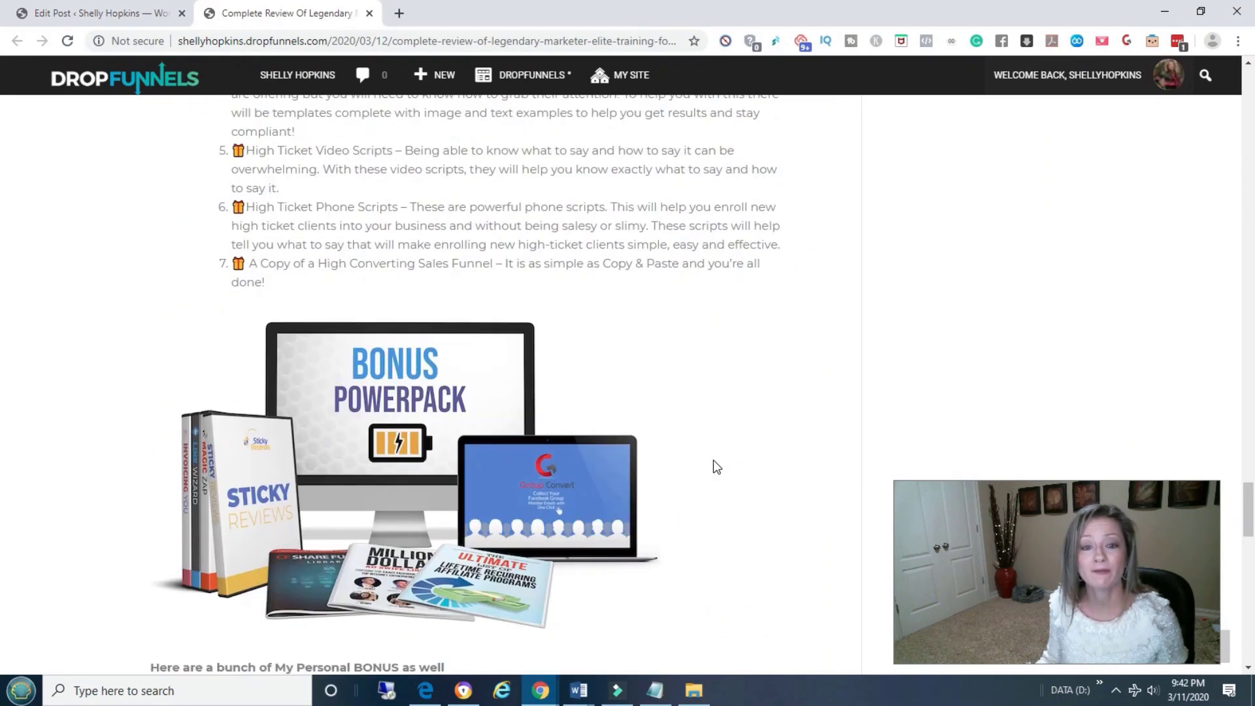
scroll(713, 461, "down", 20)
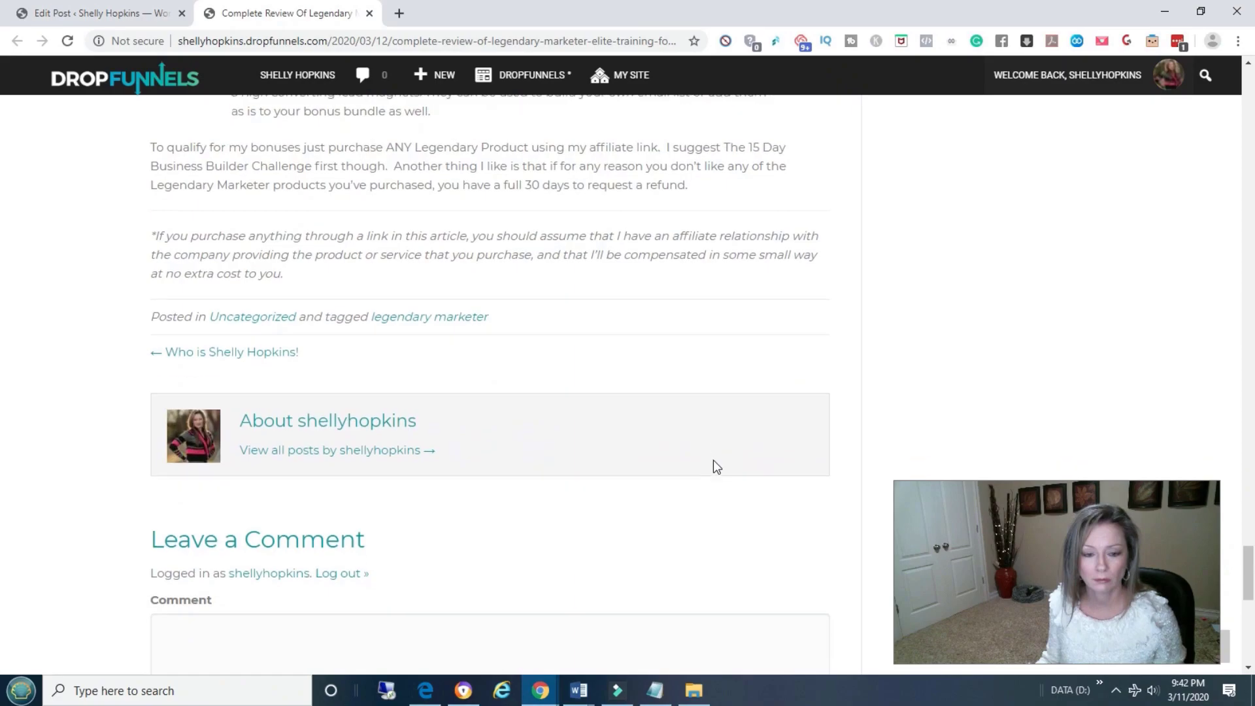
scroll(714, 466, "down", 4)
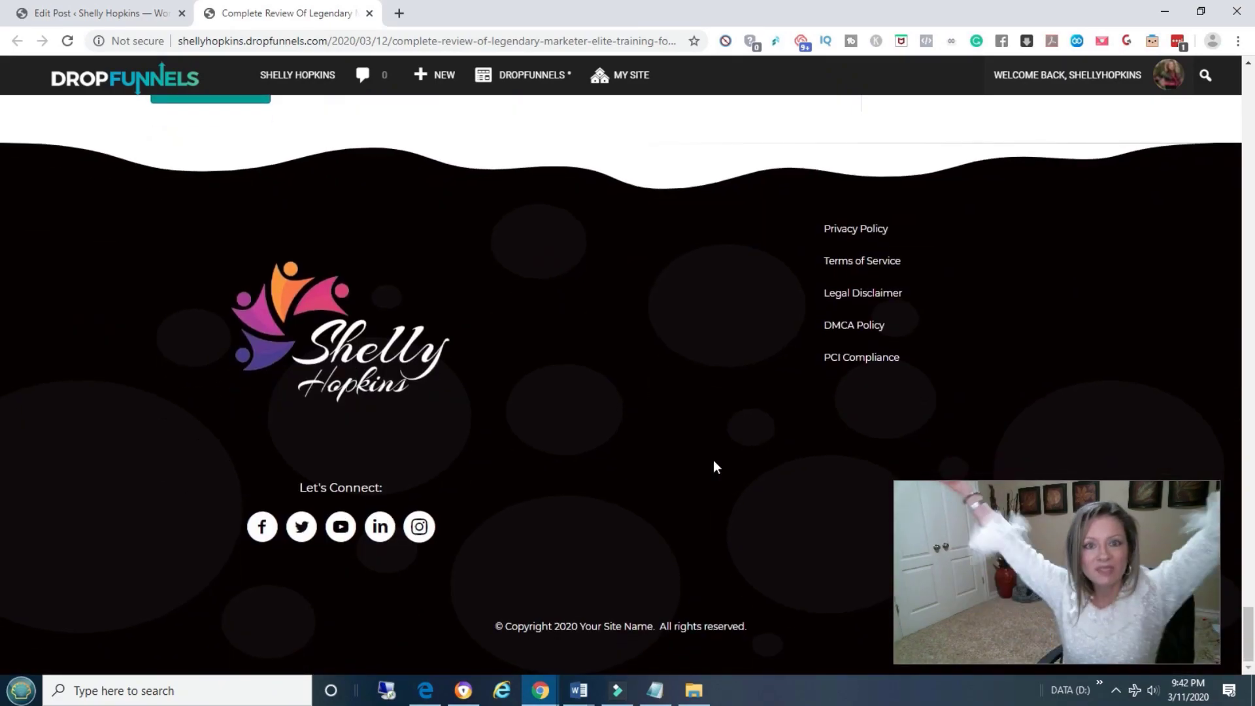